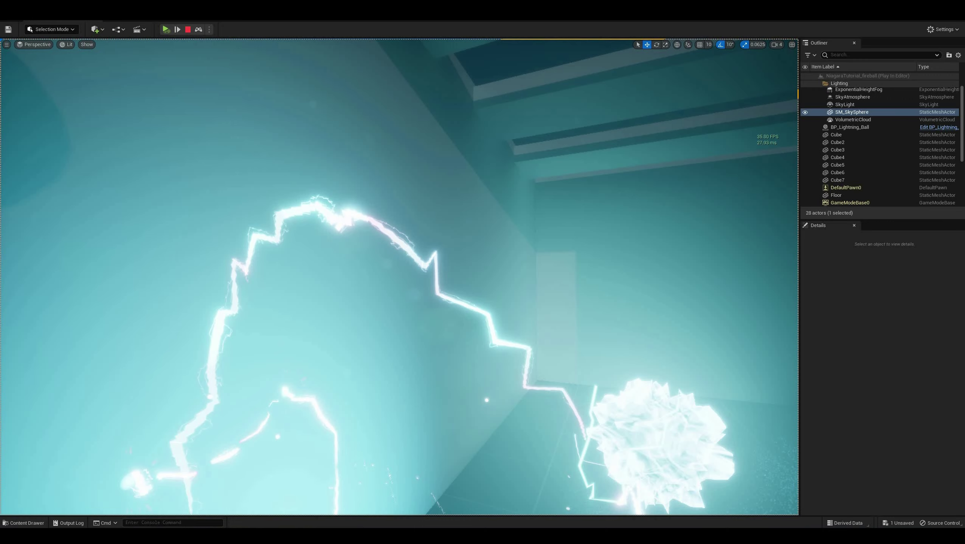
Examine the lightning ball and its arcs in the paused simulation, advancing it frame by frame.
key(s)
key(w)
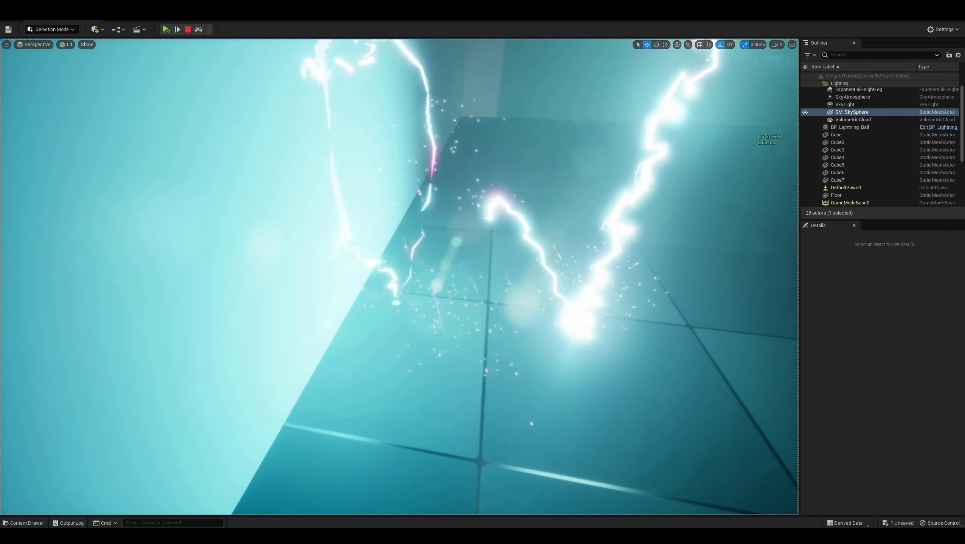
key(w)
right_drag(407, 375, 389, 294)
key(s)
key(w)
key(a)
click(179, 31)
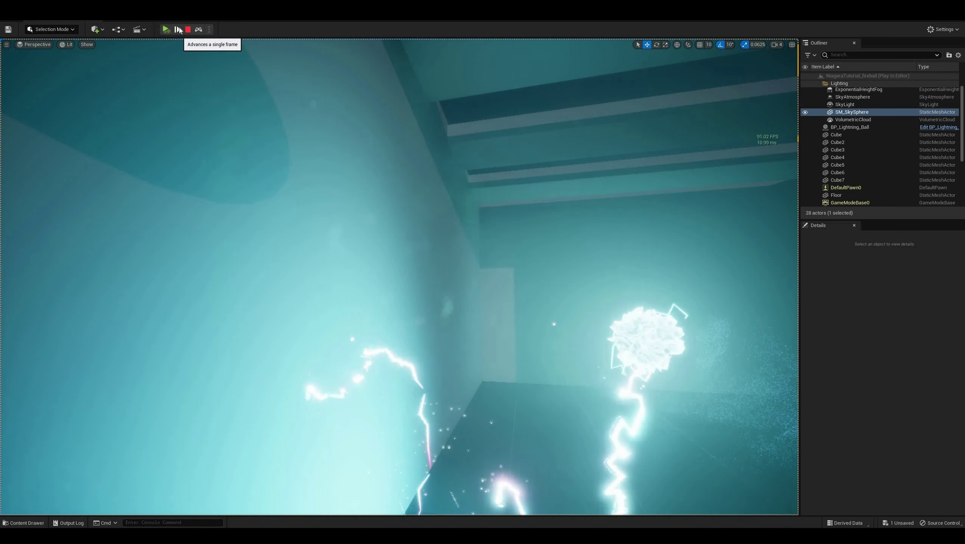
click(179, 30)
click(180, 30)
click(180, 30)
click(179, 30)
click(179, 31)
click(179, 30)
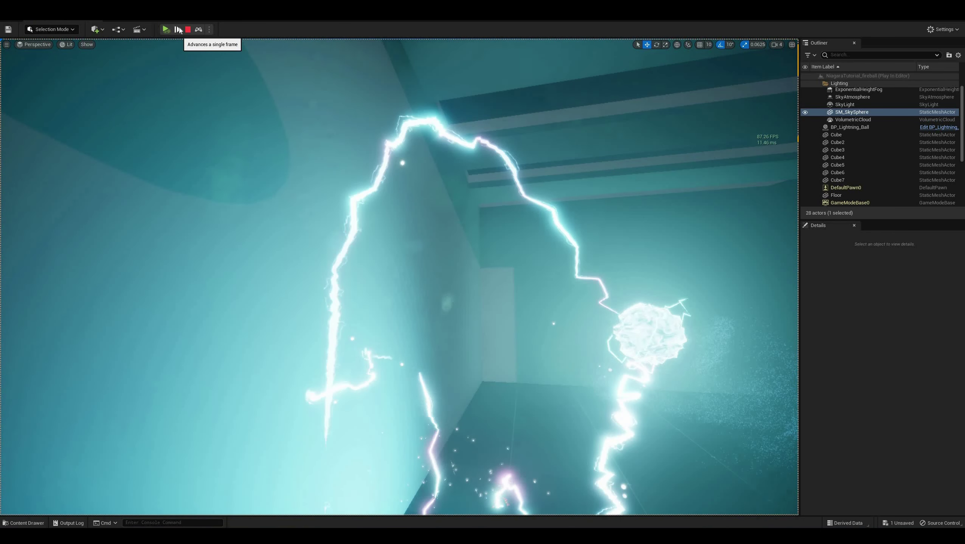
click(180, 30)
Inspect the upper lightning arc up close while advancing the simulation by a few single frames.
right_drag(400, 267, 458, 223)
key(w)
right_drag(193, 57, 193, 51)
click(179, 30)
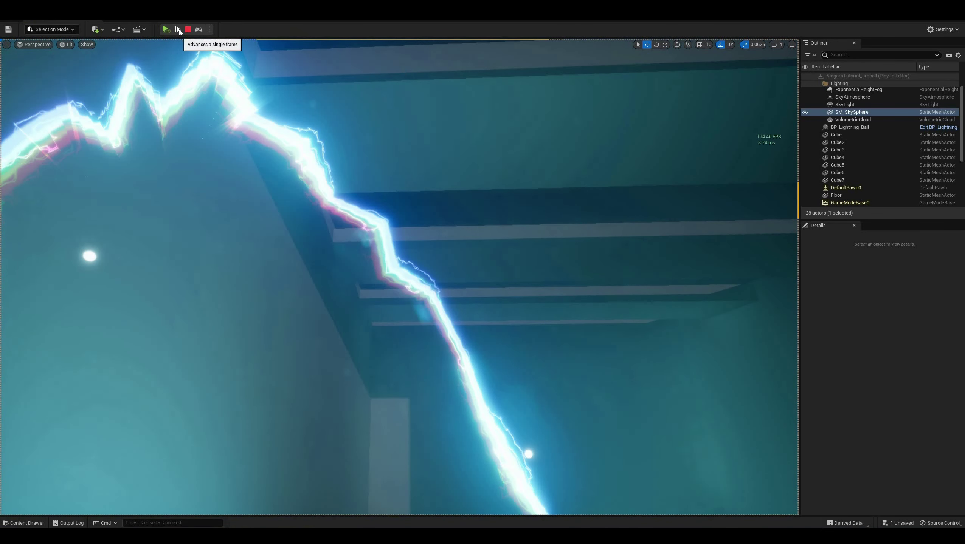
click(178, 29)
click(178, 29)
View the lightning effect from farther back in the room, advance several frames, and resume the simulation.
right_drag(193, 57, 202, 95)
key(s)
right_drag(371, 252, 337, 292)
key(d)
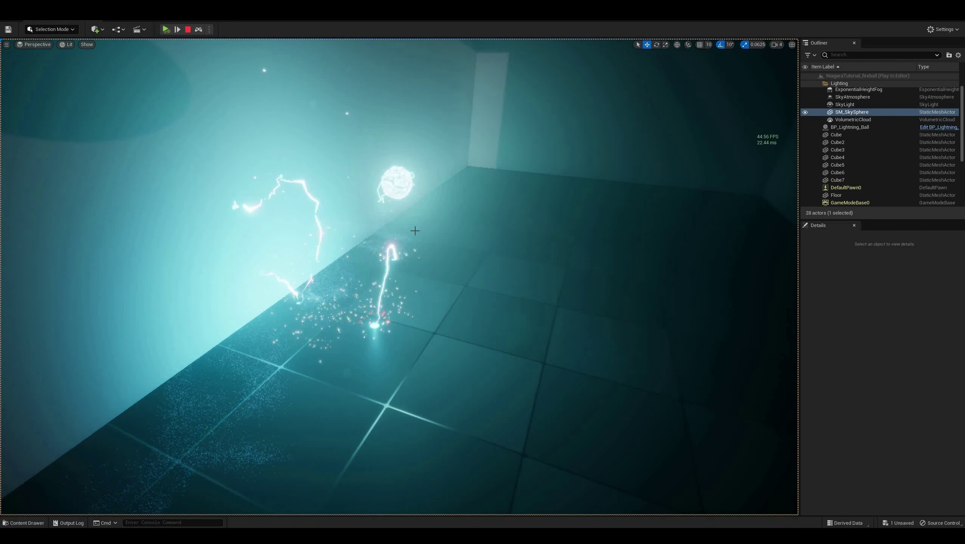
key(s)
right_drag(365, 197, 377, 183)
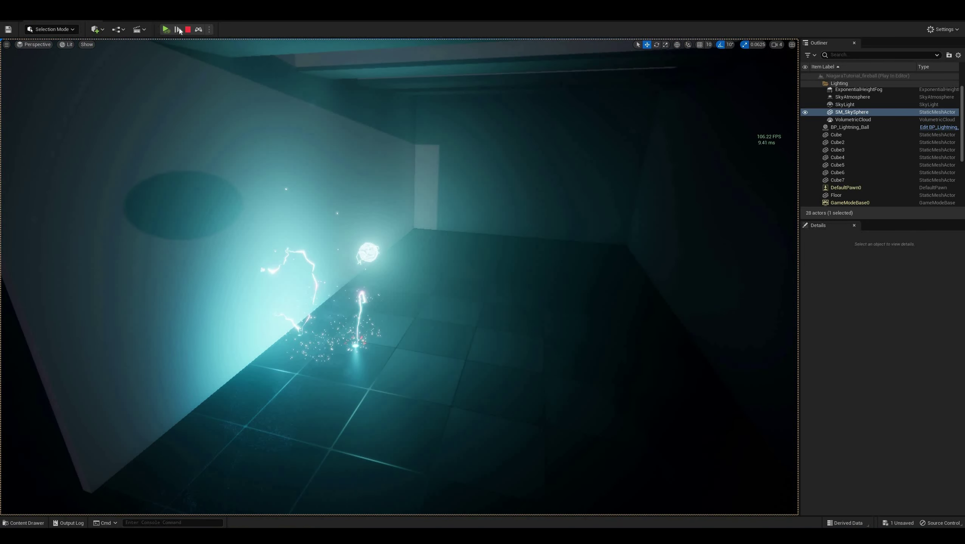
click(179, 30)
click(180, 30)
click(179, 29)
click(179, 29)
click(180, 30)
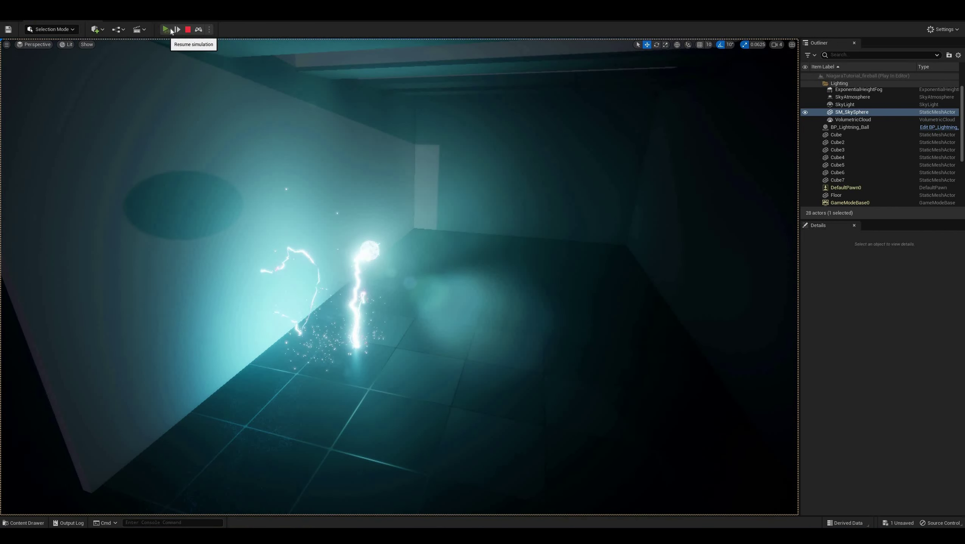
click(171, 30)
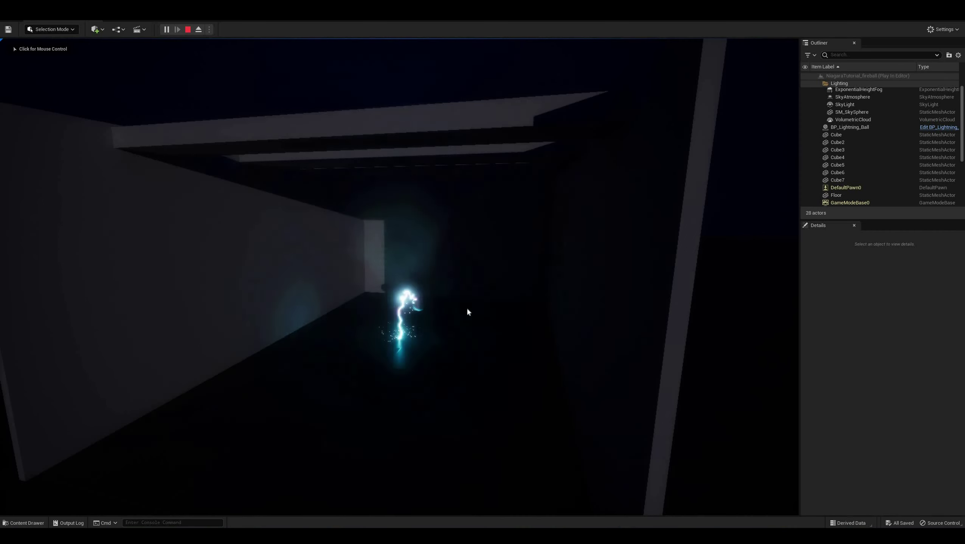
Stop the simulation and open the M_Lightning_Ribbon material from the SweetExplosion Materials folder.
click(187, 30)
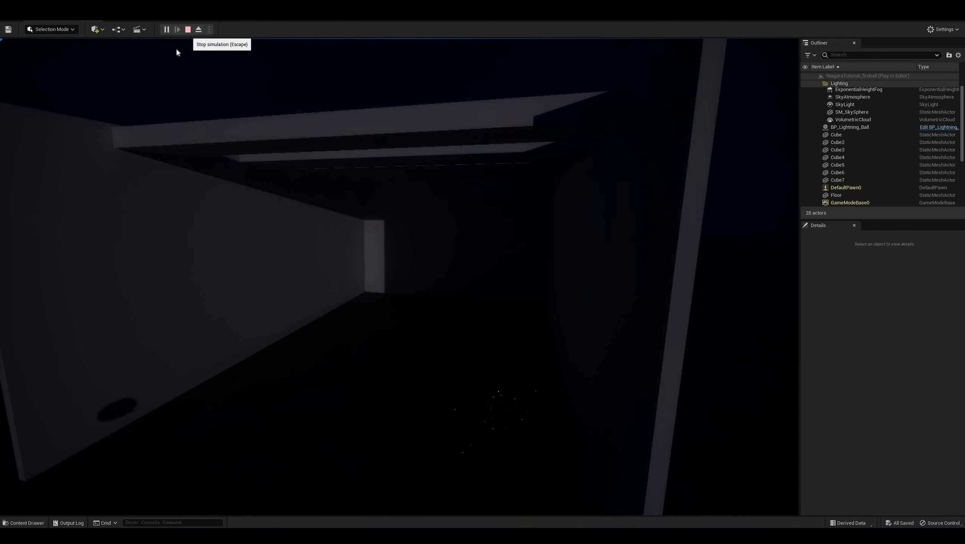
click(30, 524)
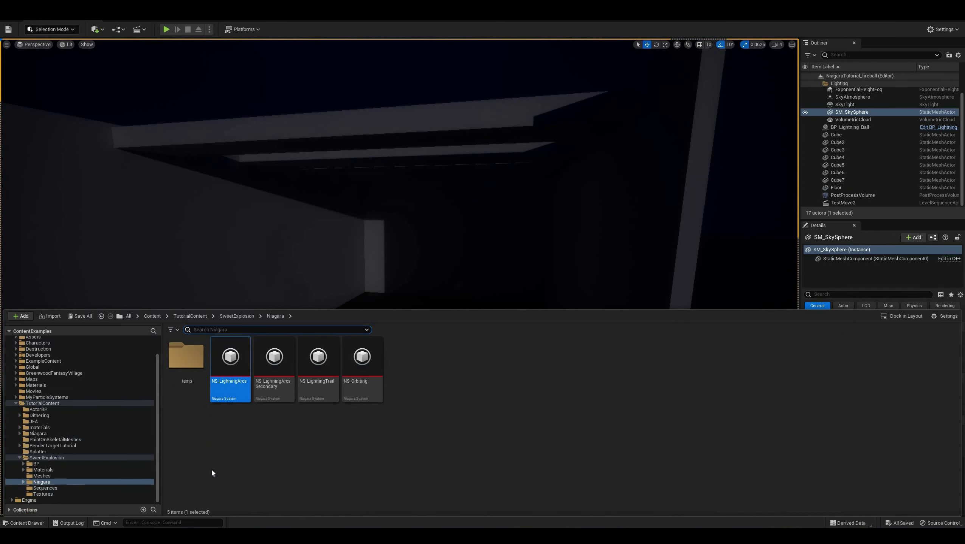
click(85, 481)
click(43, 470)
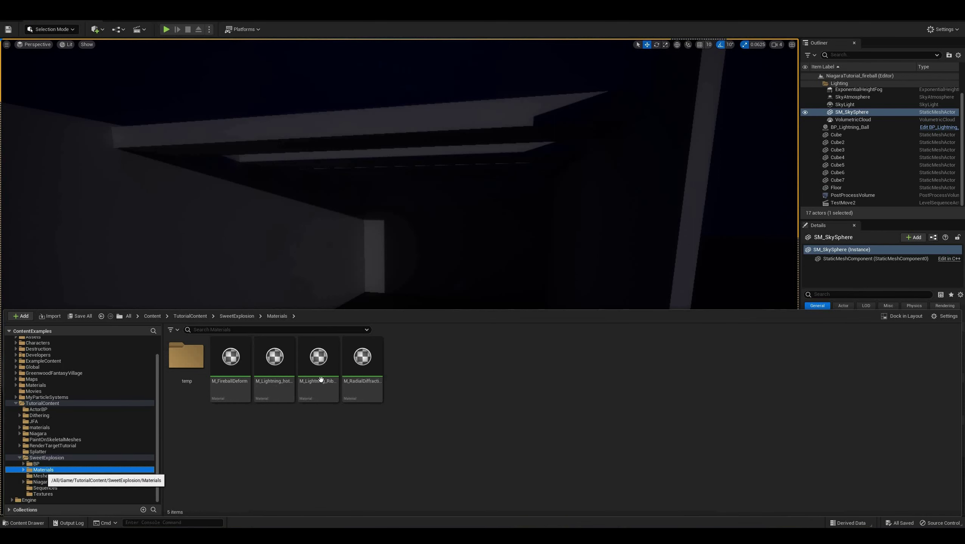
click(323, 374)
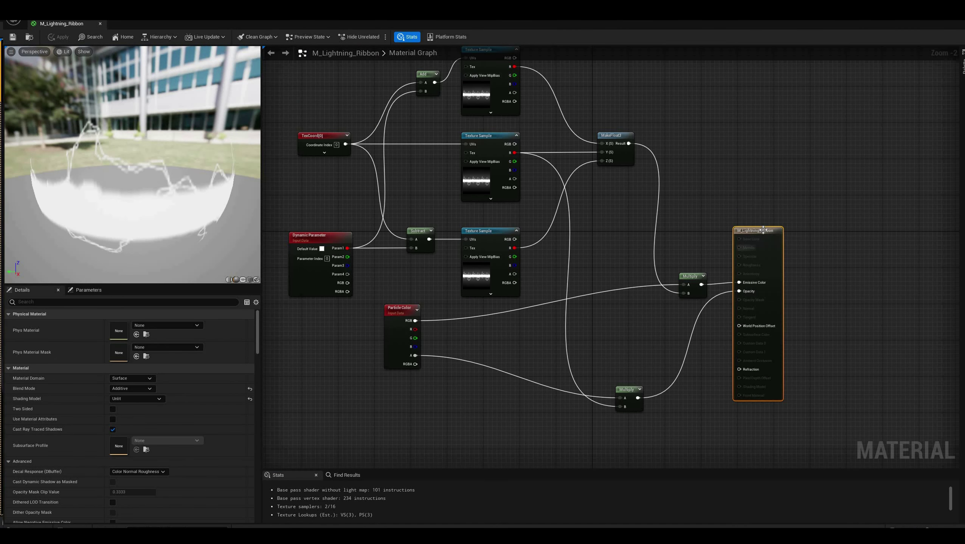
Examine the Particle Color and Multiply connections, and inspect the horiz_line texture used by the middle Texture Sample before returning to the graph.
drag(676, 323, 760, 262)
click(669, 310)
scroll(648, 286, up, 3)
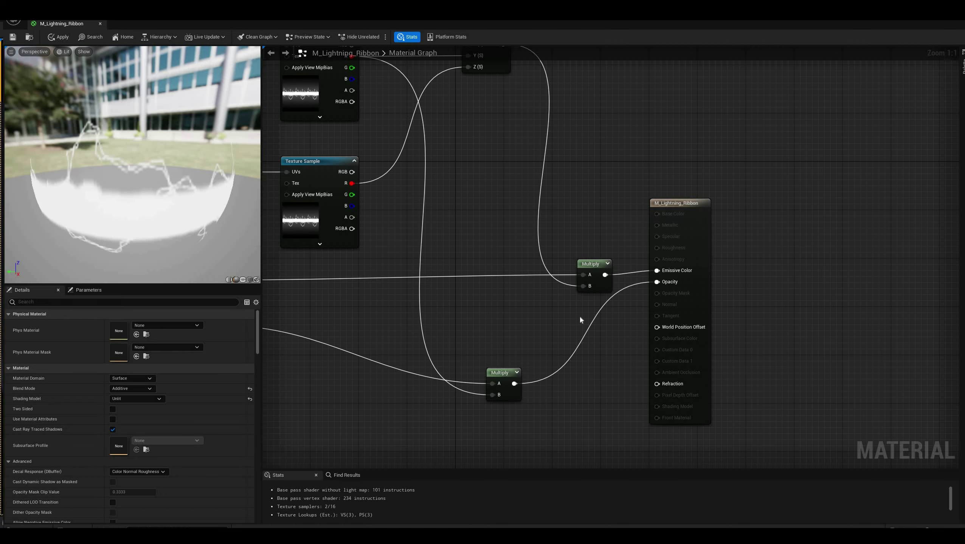
right_drag(453, 308, 660, 314)
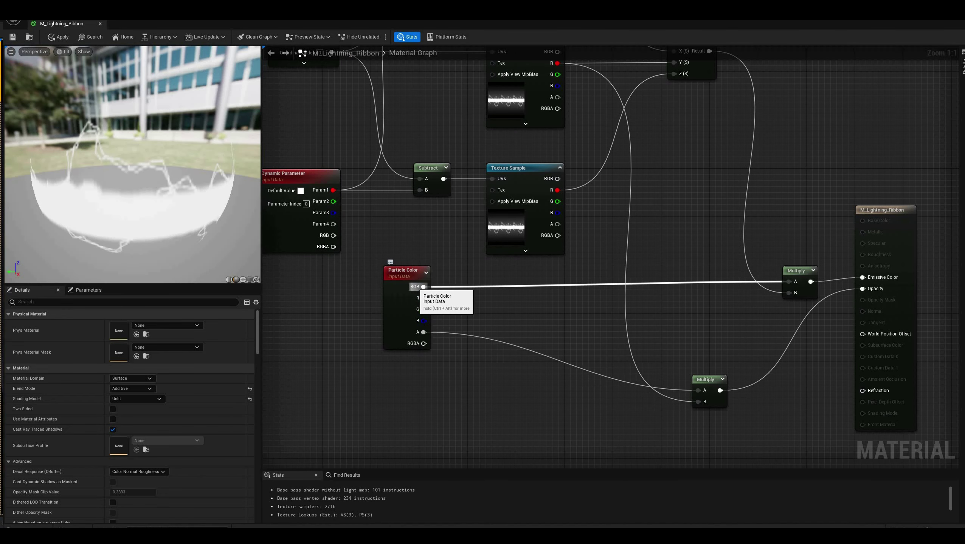
right_drag(659, 222, 573, 320)
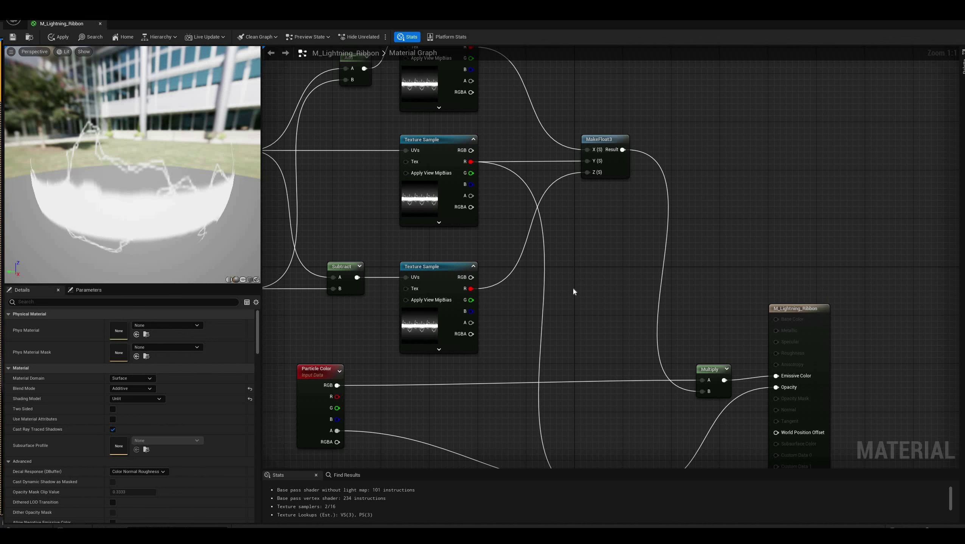
click(423, 199)
double_click(119, 392)
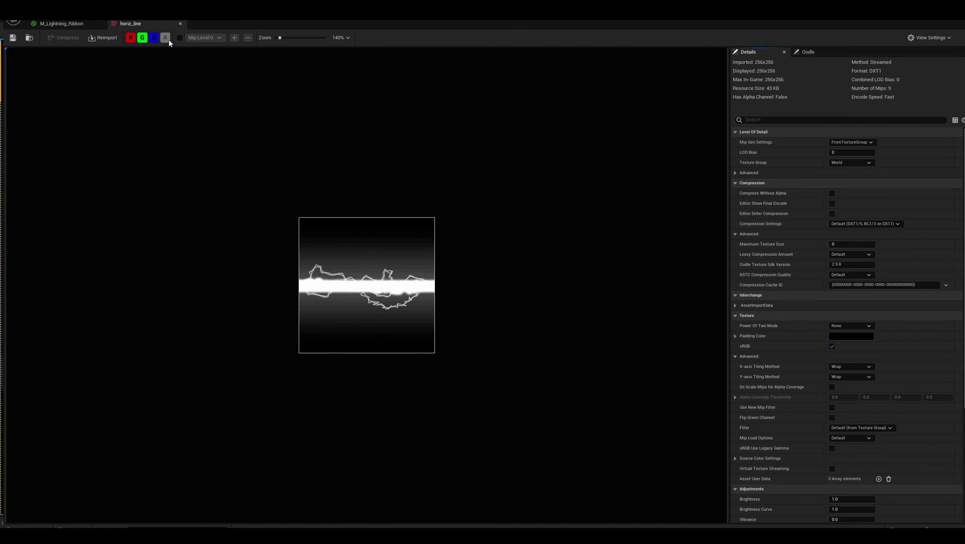
click(180, 23)
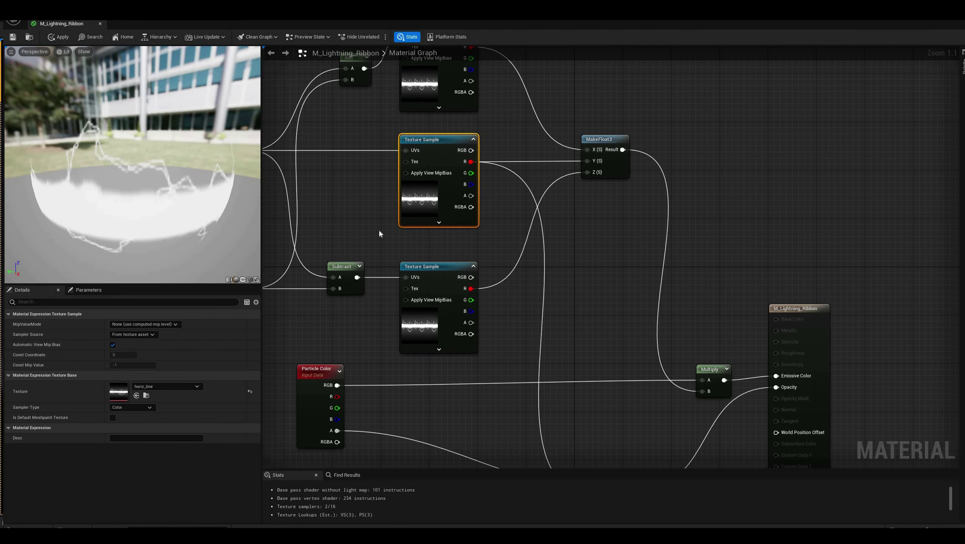
Examine how the three Texture Samples feed MakeFloat3 and how the Dynamic Parameter offsets their texture coordinates.
click(581, 309)
right_drag(581, 309, 540, 282)
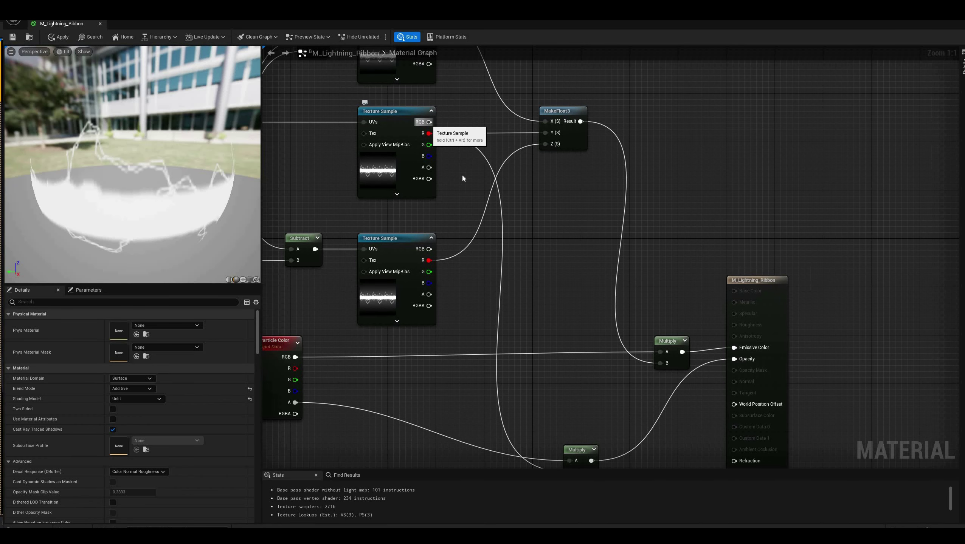
right_drag(511, 197, 708, 261)
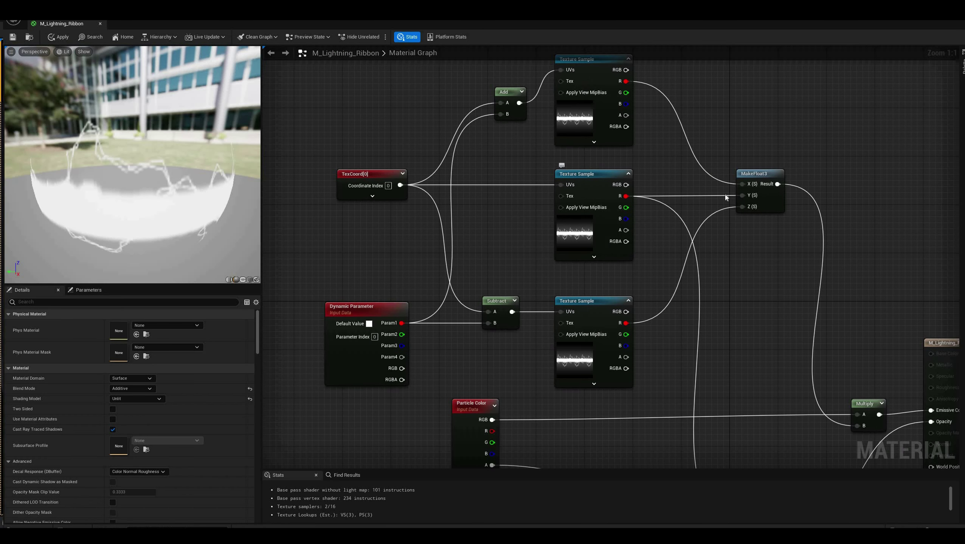
right_drag(754, 173, 661, 192)
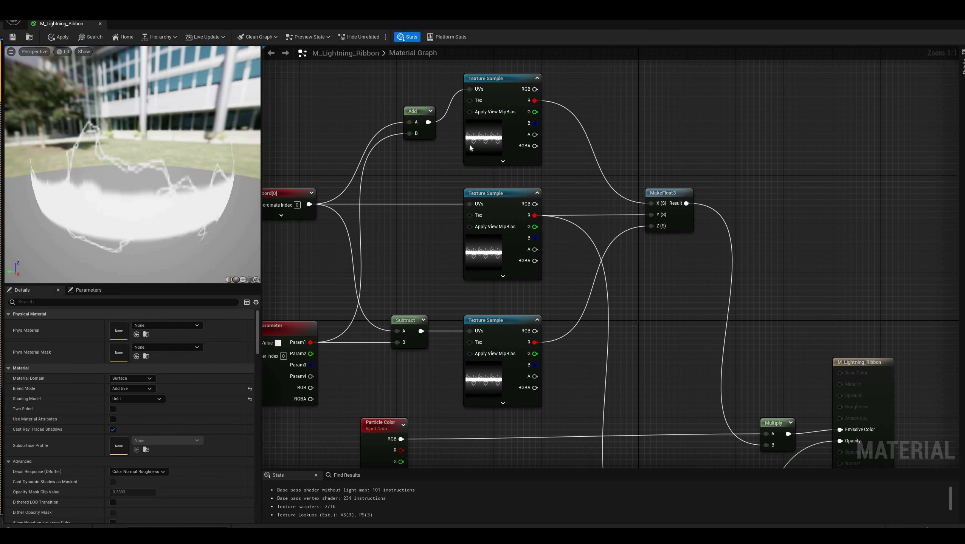
right_drag(335, 297, 385, 268)
click(358, 294)
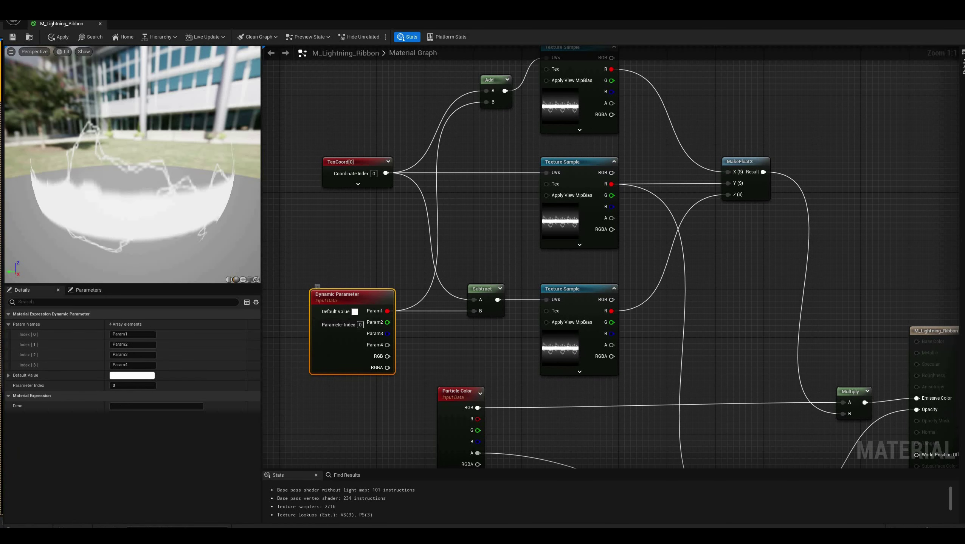
right_drag(371, 385, 356, 353)
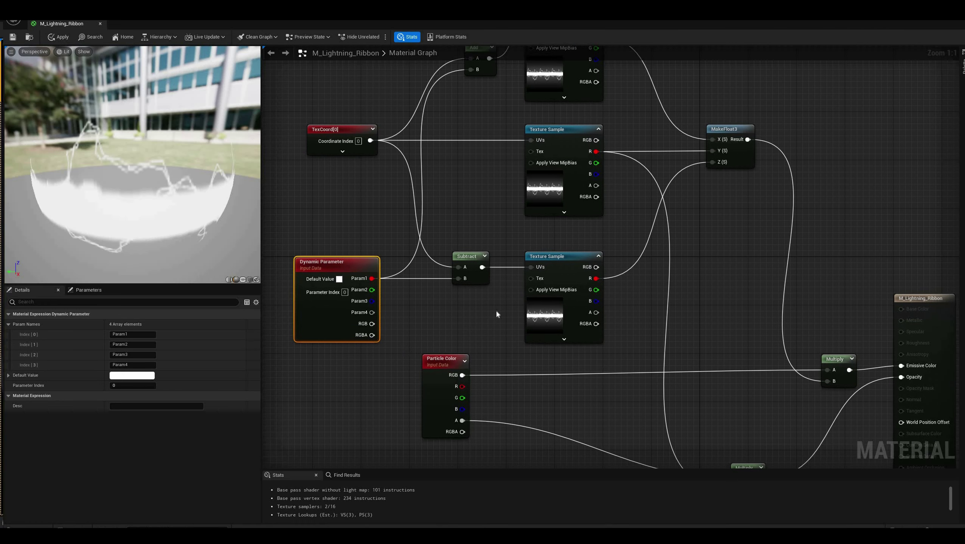
Switch the material preview mesh to a plane and view the ribbon from the front and up close.
click(243, 280)
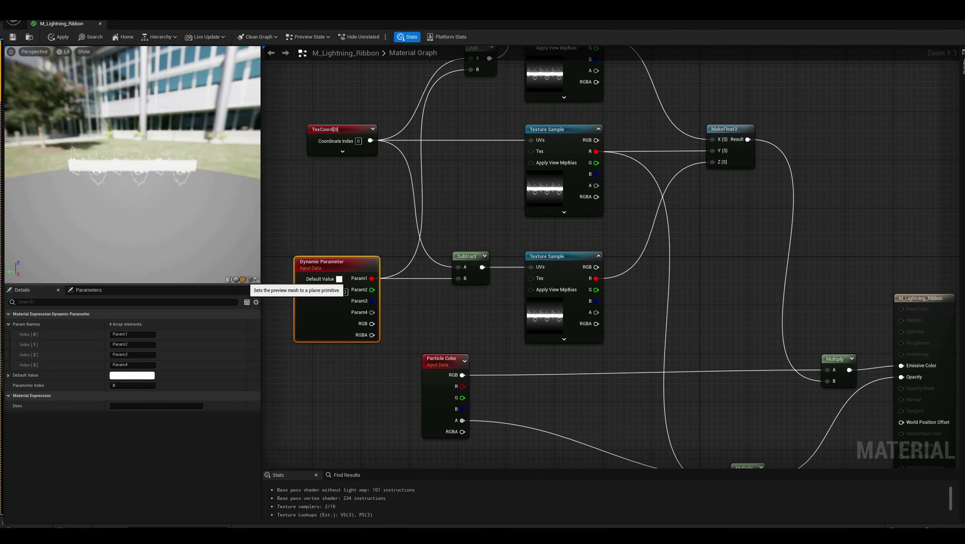
drag(170, 212, 136, 179)
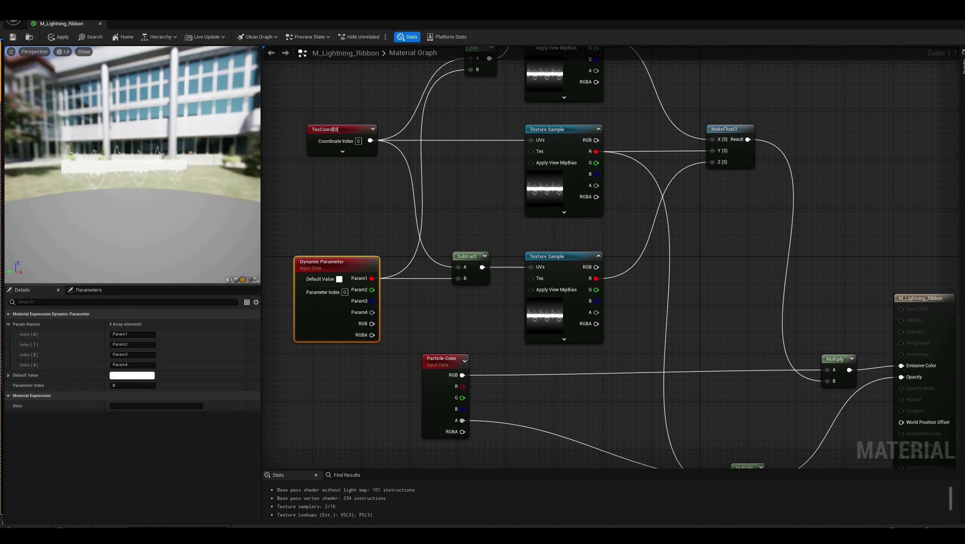
right_drag(136, 173, 169, 182)
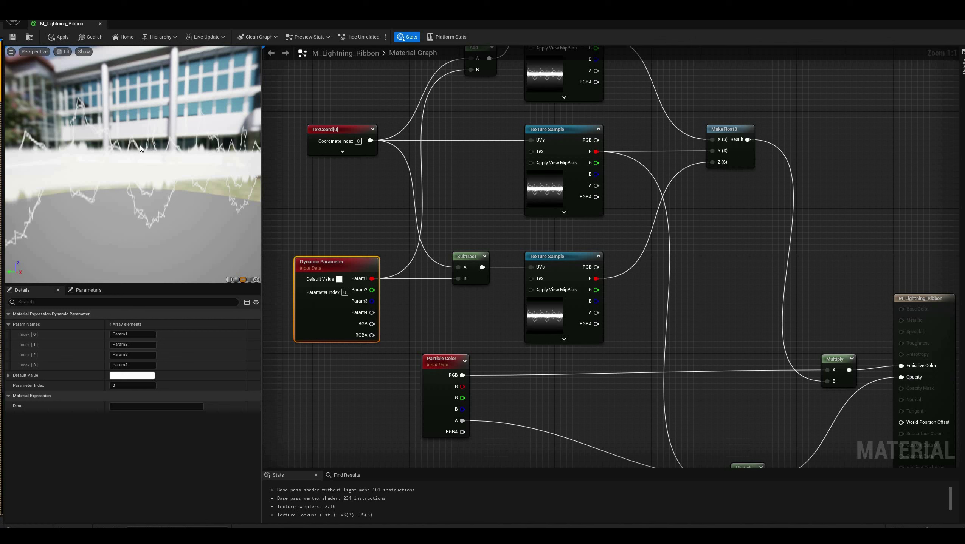
drag(172, 176, 184, 168)
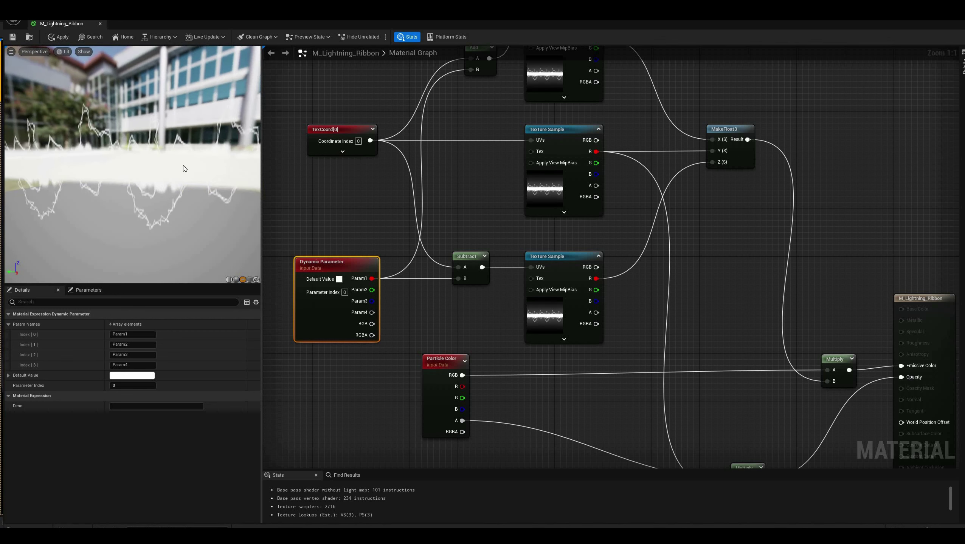
scroll(185, 168, down, 3)
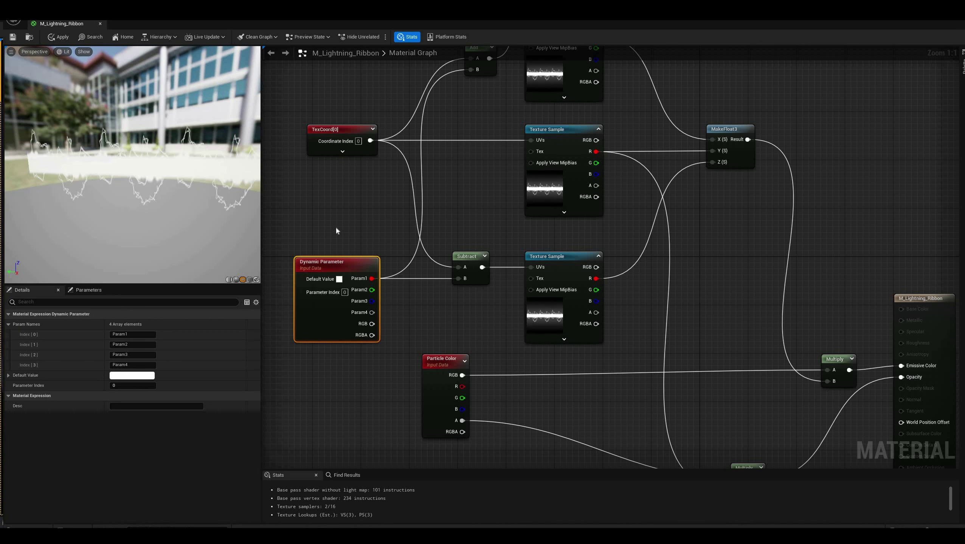
Add a Constant node beside the Dynamic Parameter, below the Subtract node, and set its value to 0.2.
right_drag(392, 278, 385, 251)
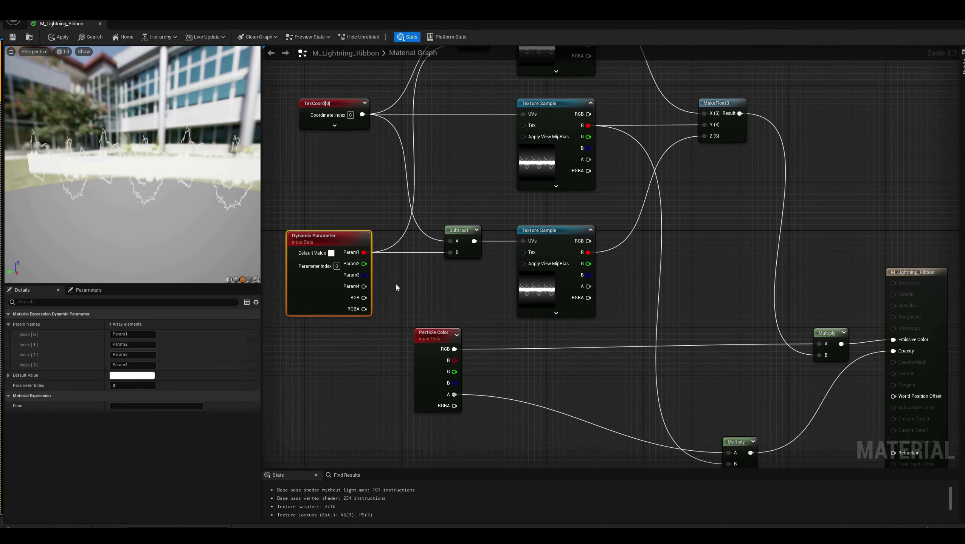
right_click(396, 286)
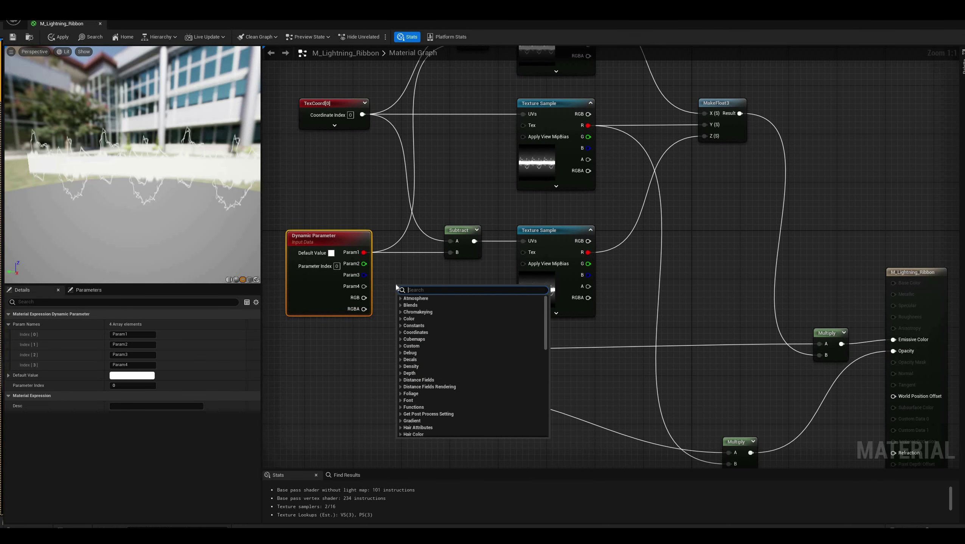
text(constant)
key(Return)
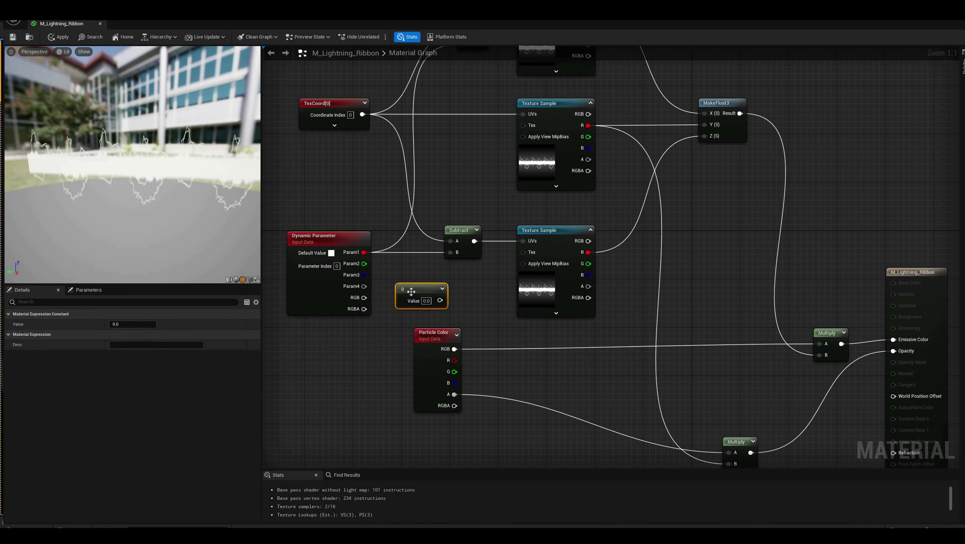
click(425, 302)
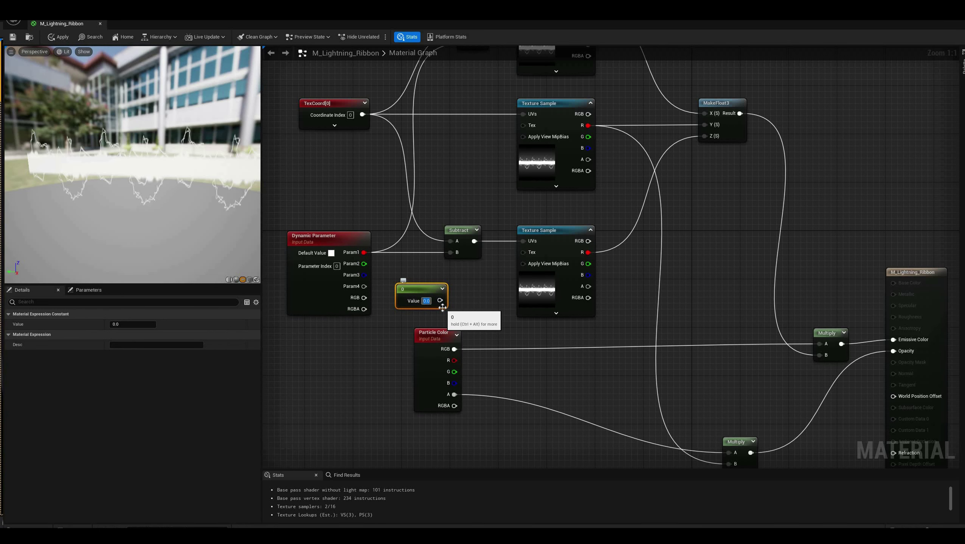
right_drag(460, 312, 466, 347)
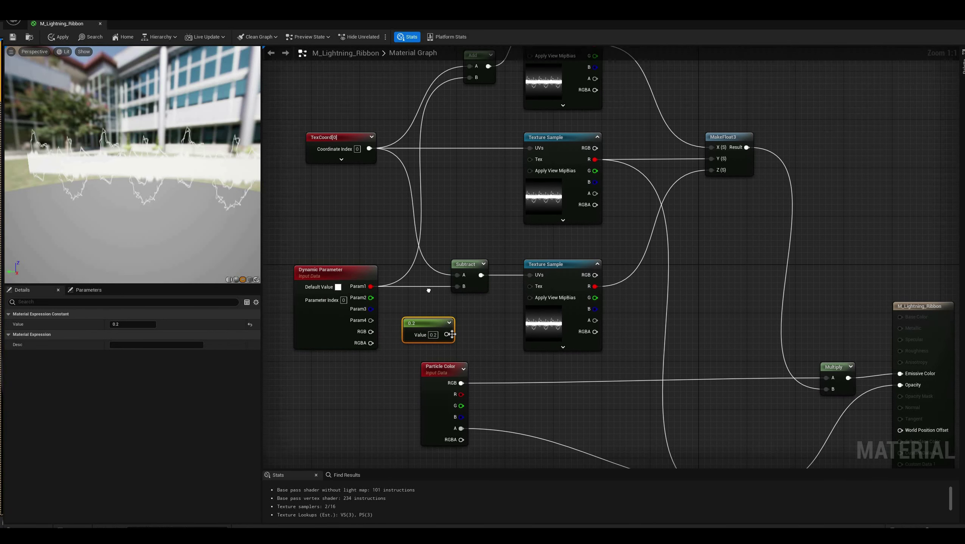
Connect the 0.2 constant to the B inputs of the Subtract and Add nodes and check the plane preview.
drag(447, 334, 457, 287)
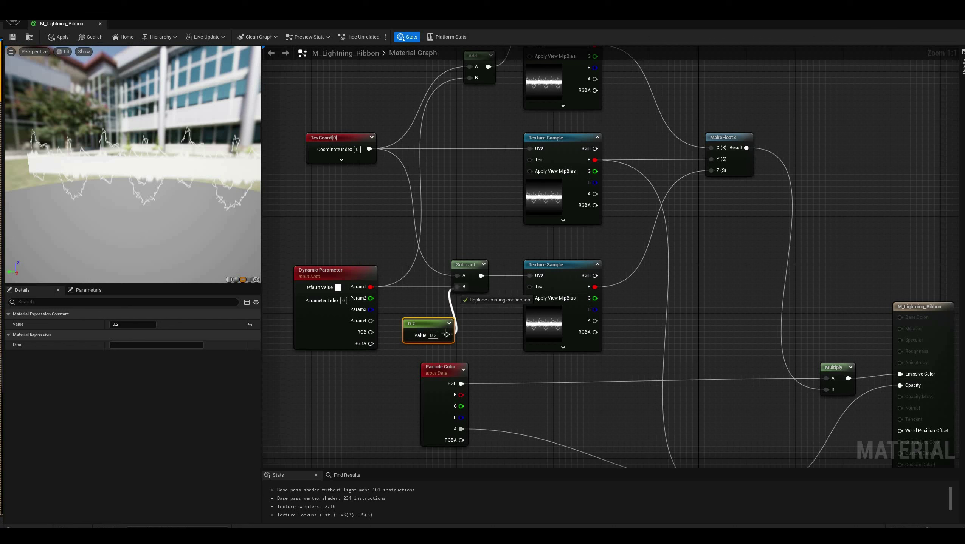
drag(446, 335, 470, 78)
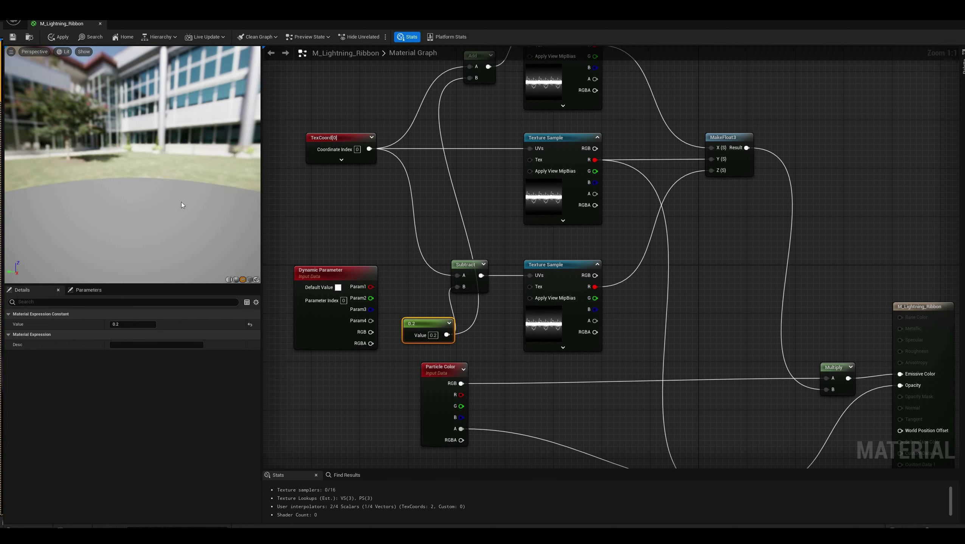
drag(169, 189, 132, 208)
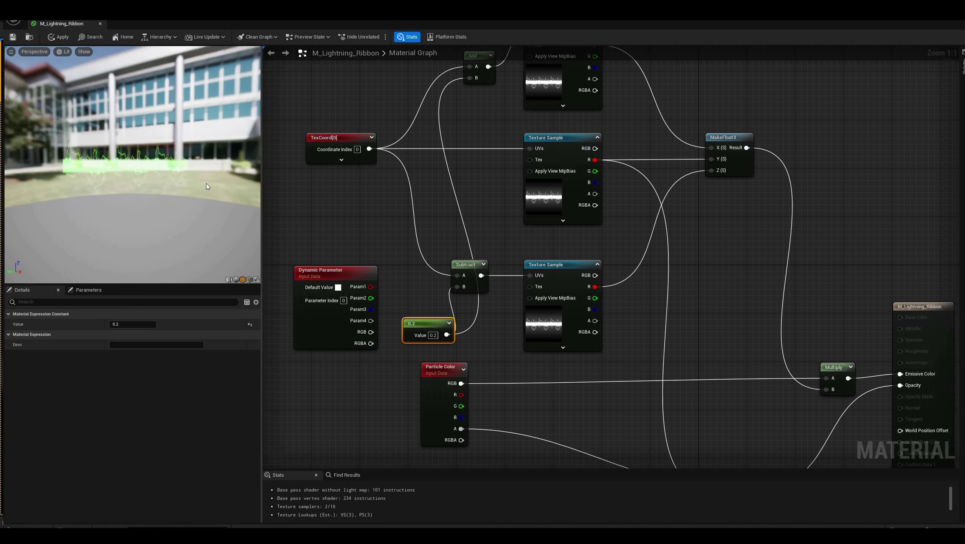
Set the Constant node's value to 0.1 and check the color offset on the plane preview up close.
click(438, 336)
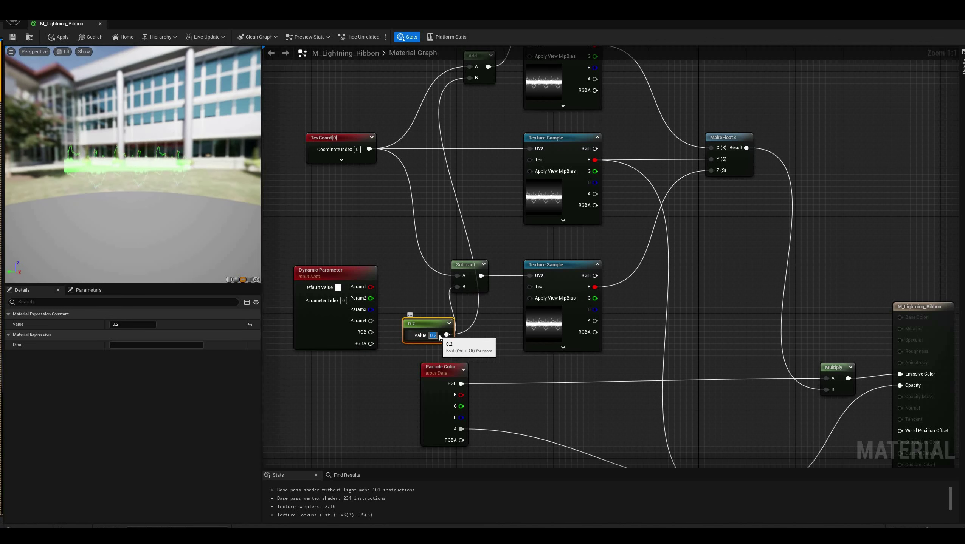
text(0.1)
key(Return)
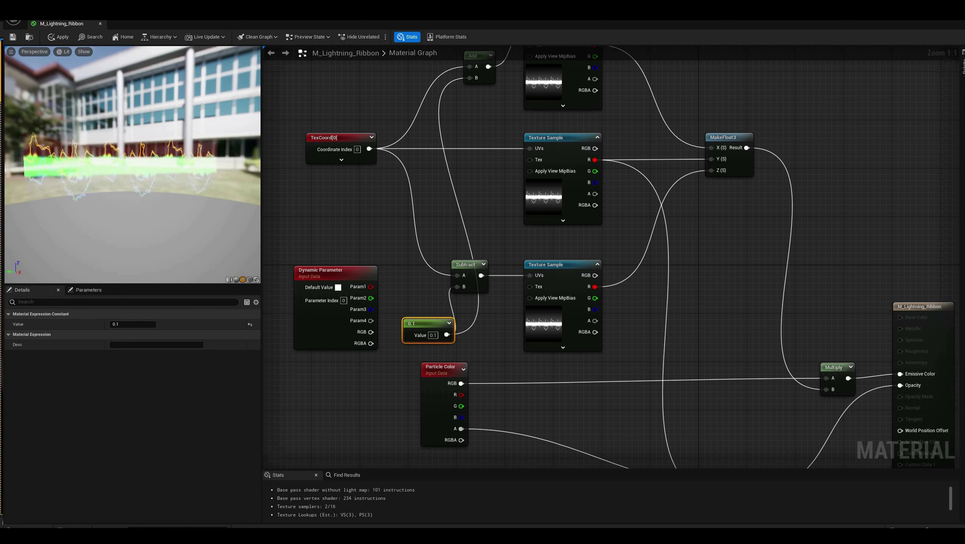
drag(114, 168, 134, 203)
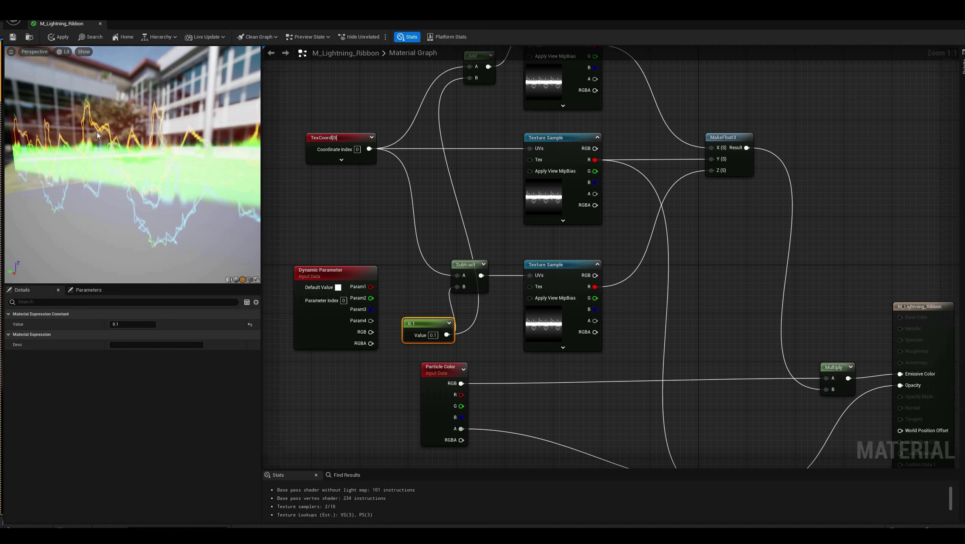
drag(96, 148, 87, 120)
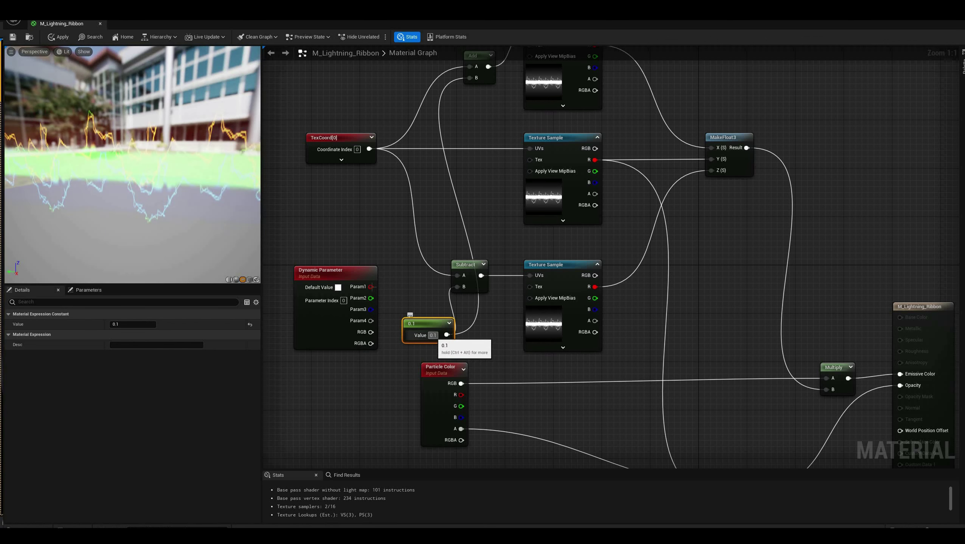
Connect the Dynamic Parameter's Param1 output to the B inputs of the Subtract and Add nodes and delete the 0.1 constant.
drag(457, 287, 371, 286)
right_drag(373, 230, 371, 267)
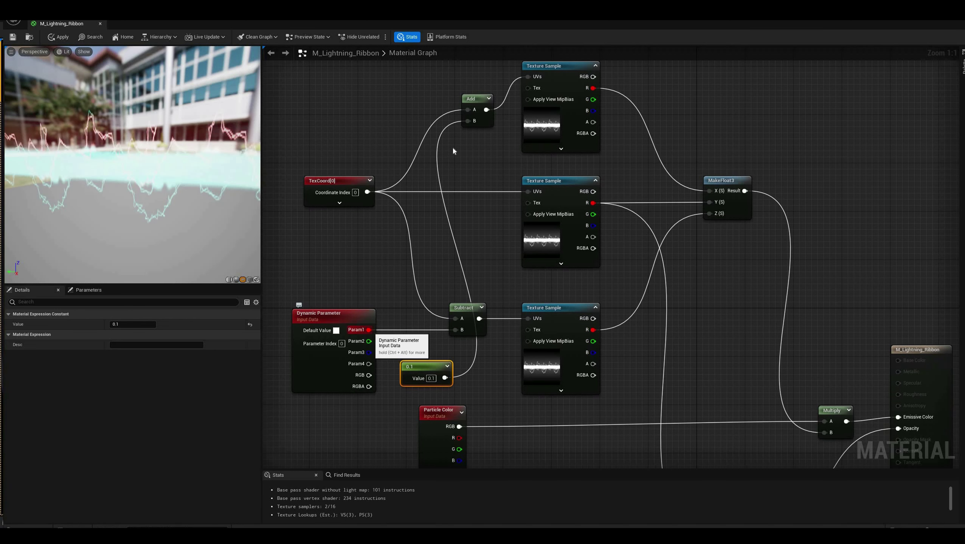
drag(369, 329, 468, 121)
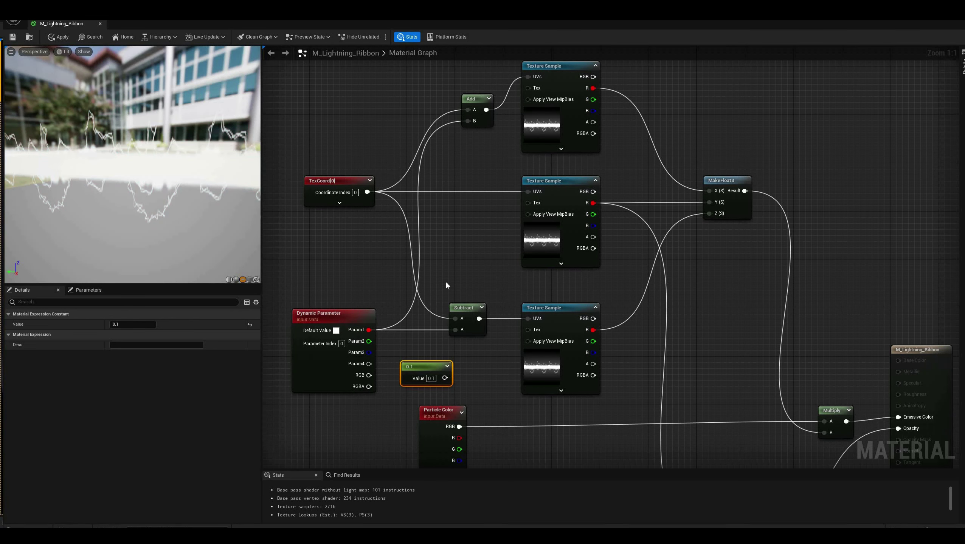
right_drag(445, 359, 443, 289)
key(Delete)
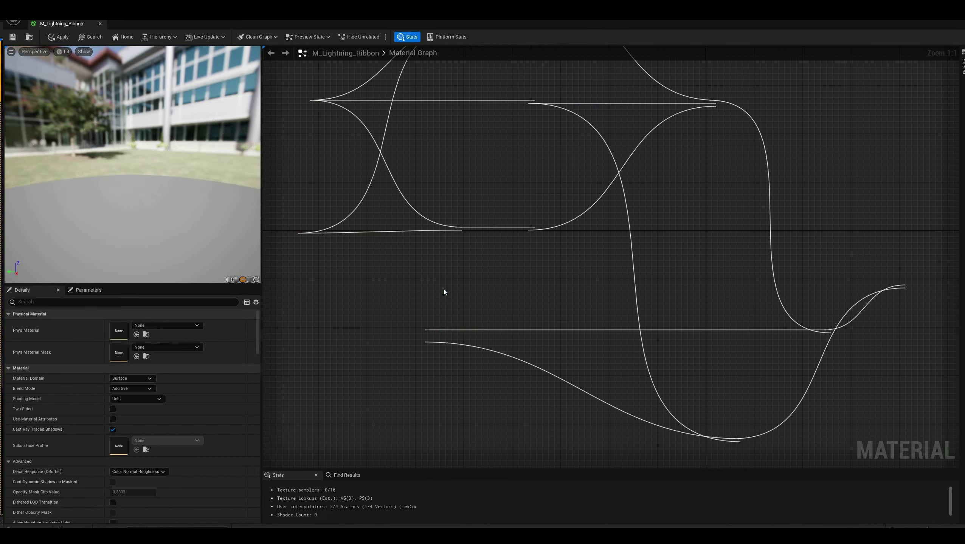
Examine how Particle Color, the textures and the Multiply nodes feed Emissive Color and Opacity, and inspect the Dynamic Parameter node.
right_drag(494, 315, 452, 241)
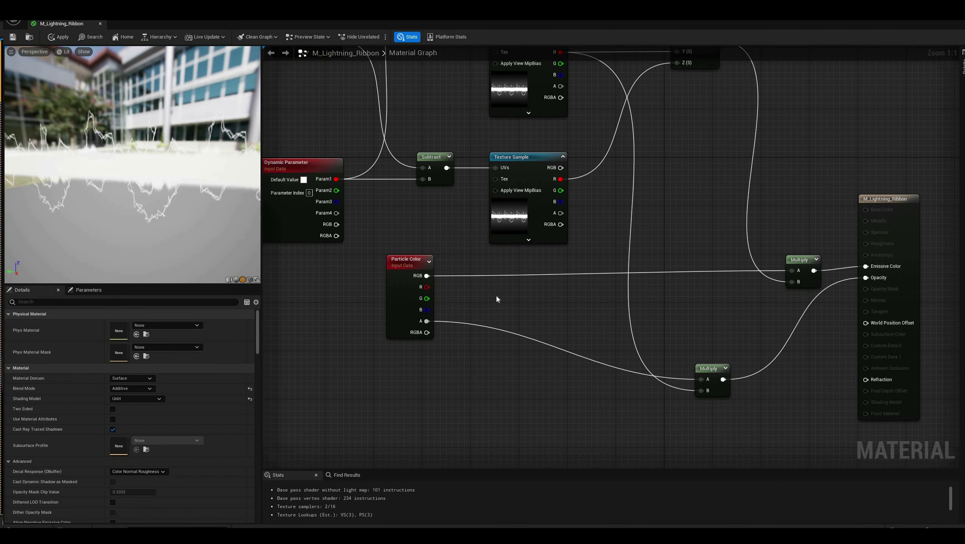
right_drag(496, 299, 447, 284)
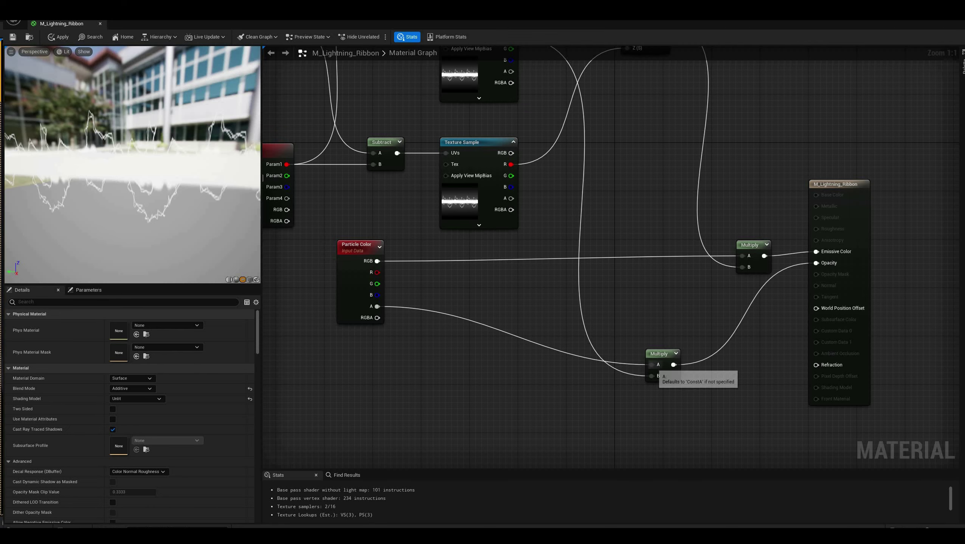
right_drag(607, 280, 589, 368)
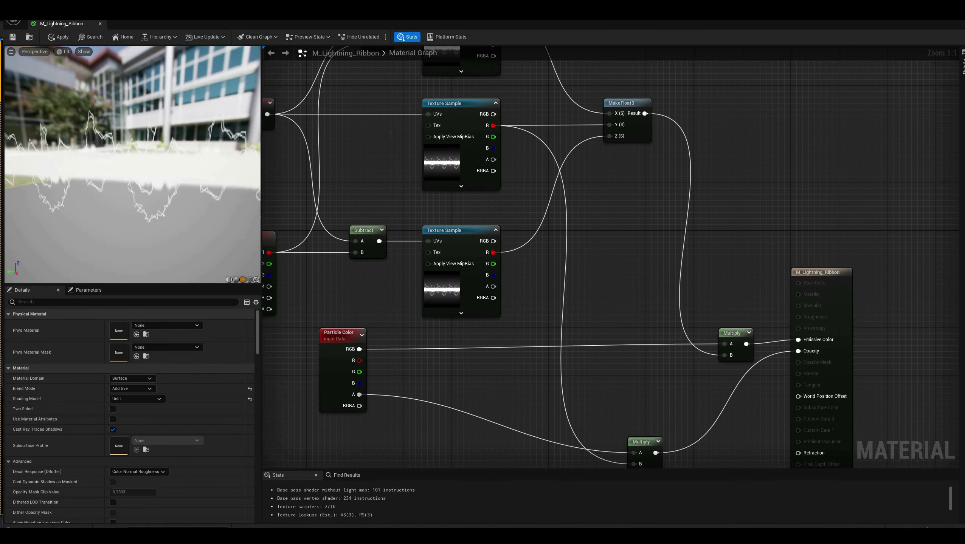
right_drag(360, 137, 496, 154)
right_drag(384, 312, 276, 220)
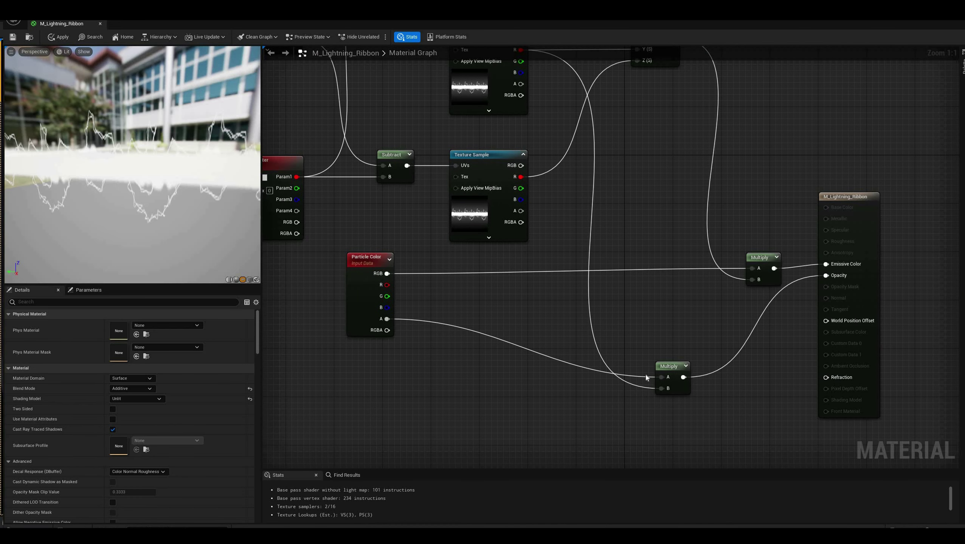
right_drag(631, 358, 661, 460)
scroll(653, 322, down, 1)
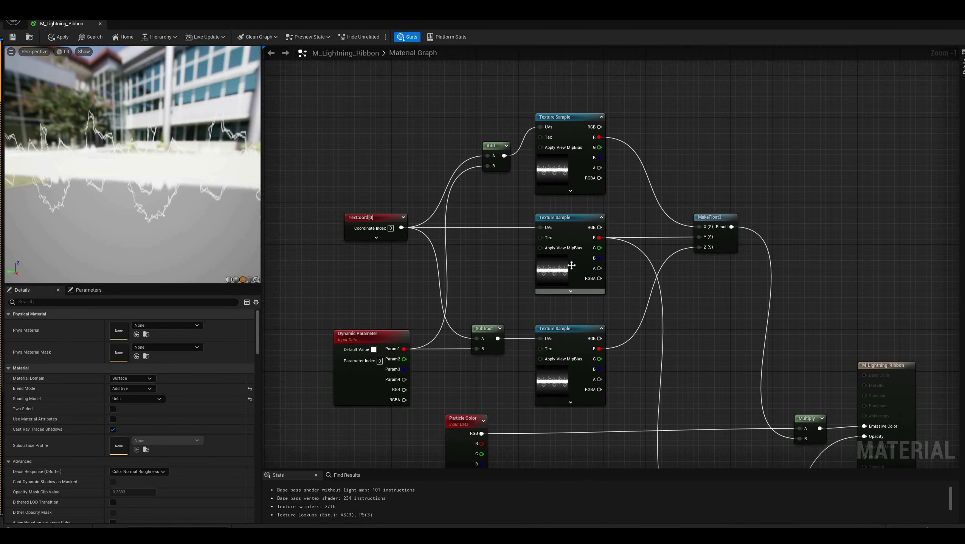
click(379, 337)
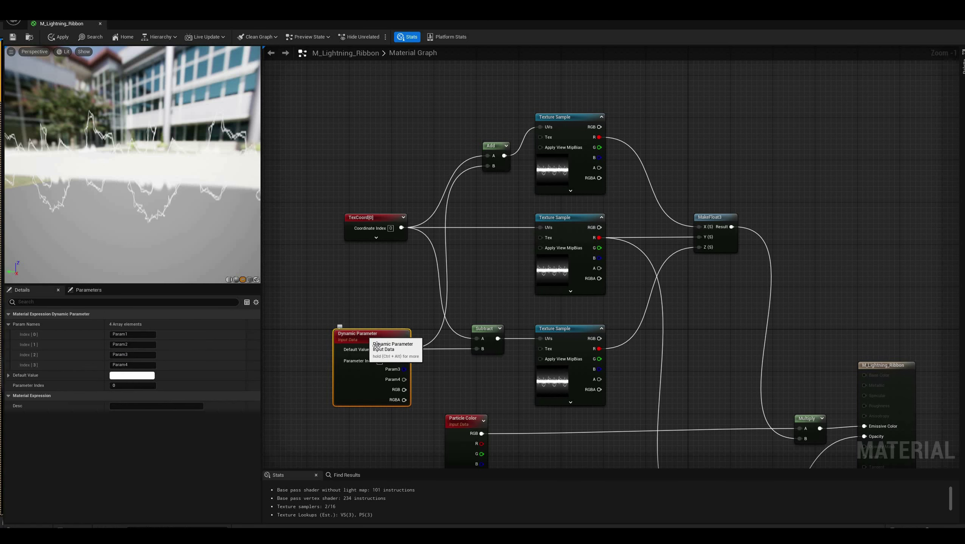
right_drag(293, 349, 298, 290)
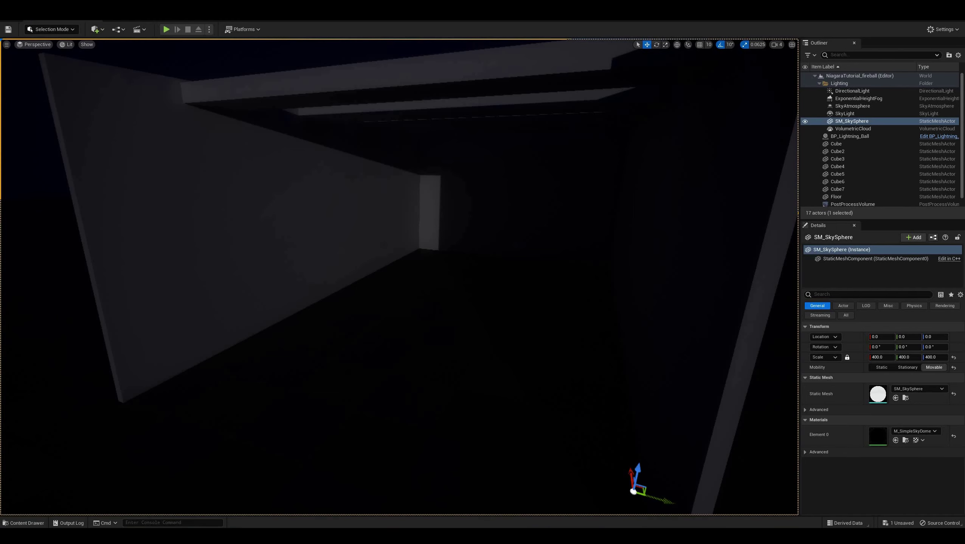
Switch to the NS_LighningArcs Niagara system and enable the Dynamic Material Parameters module on the DynamicBeam emitter.
key(ctrl+space)
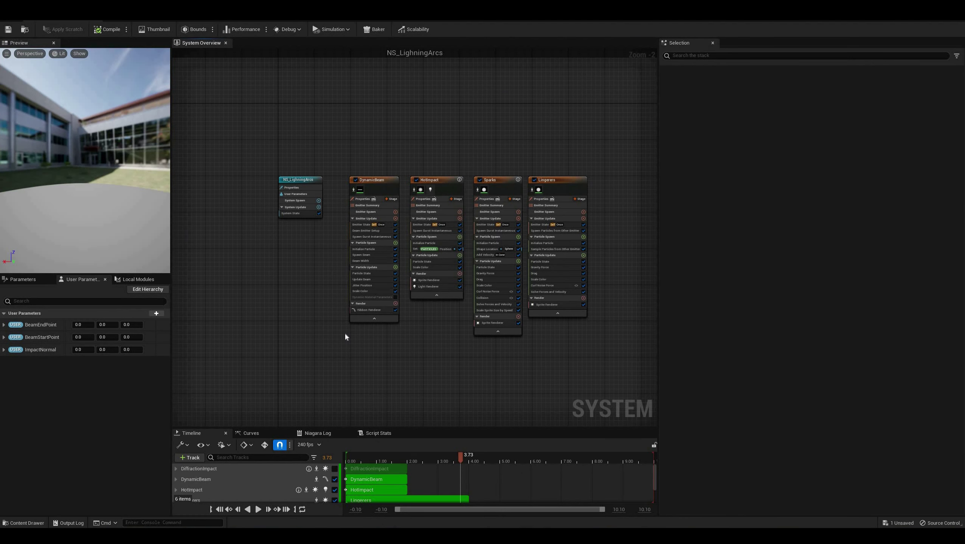
scroll(345, 332, up, 2)
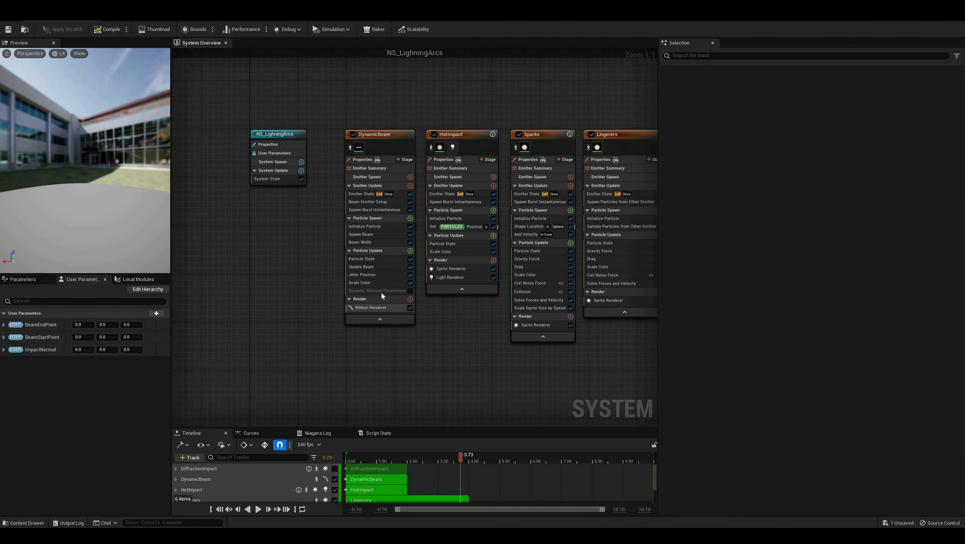
click(393, 291)
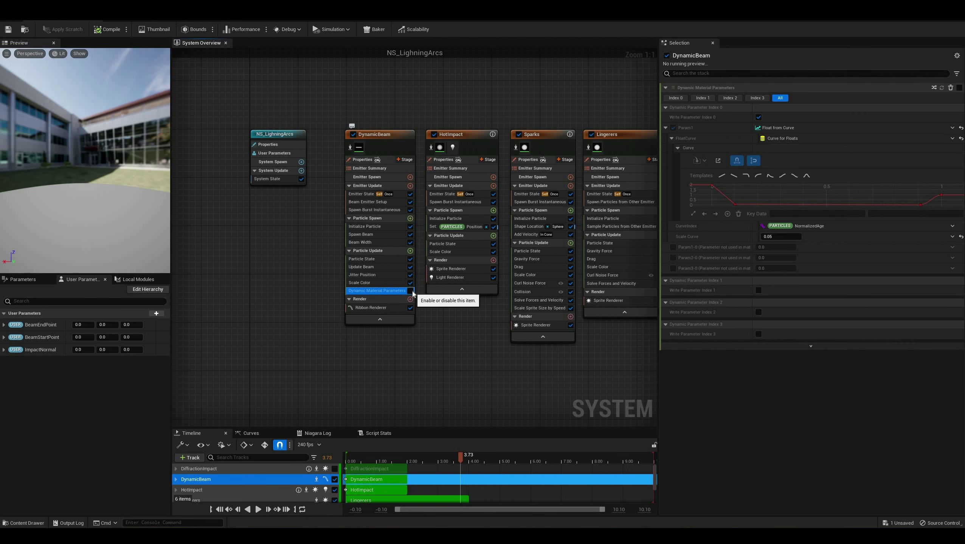
click(410, 291)
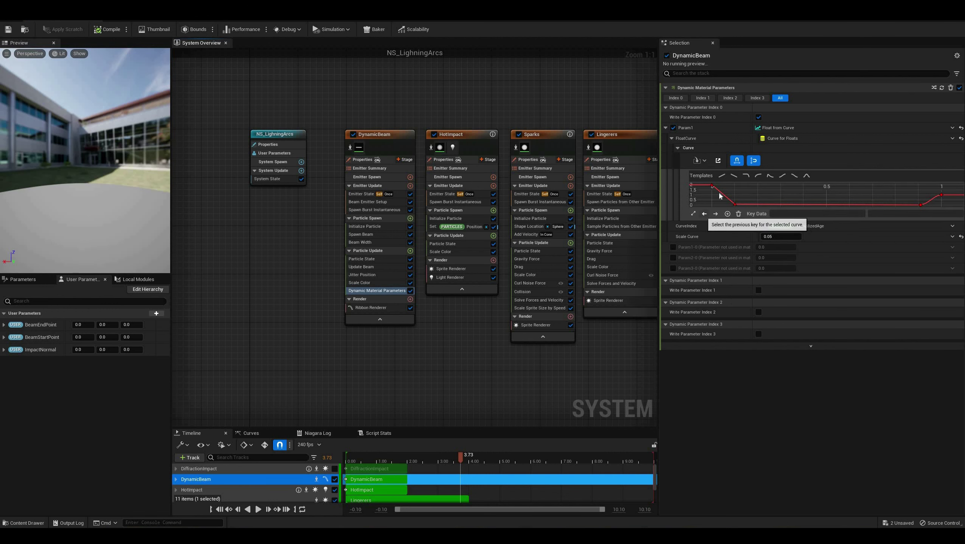
Inspect the start and end keys of the Param1 float curve in Dynamic Material Parameters and save the Niagara system.
click(694, 215)
mouse_move(710, 191)
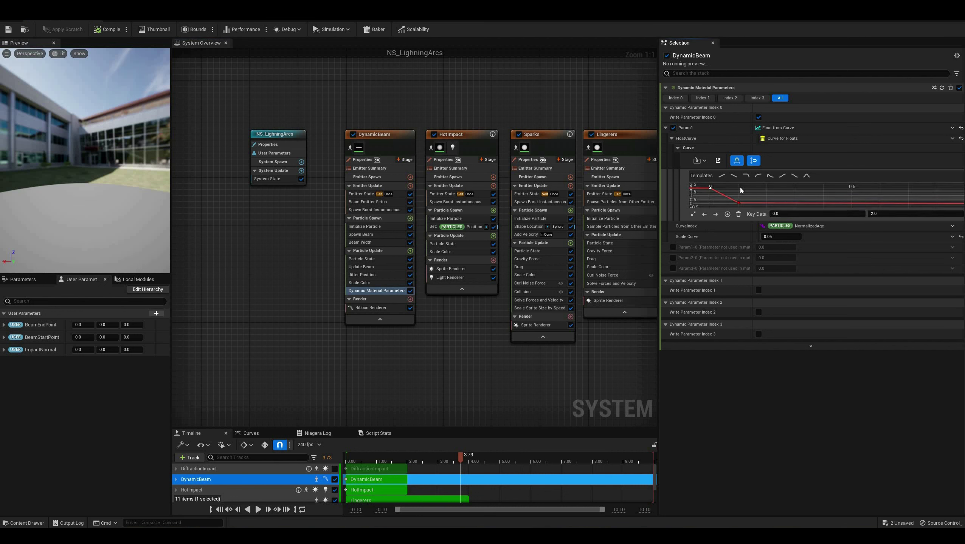
right_drag(923, 207, 852, 201)
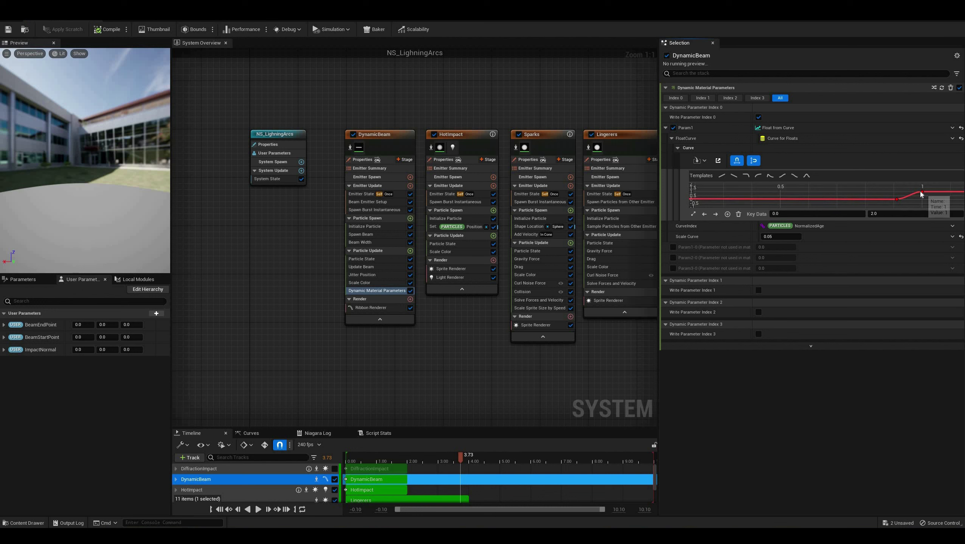
click(921, 192)
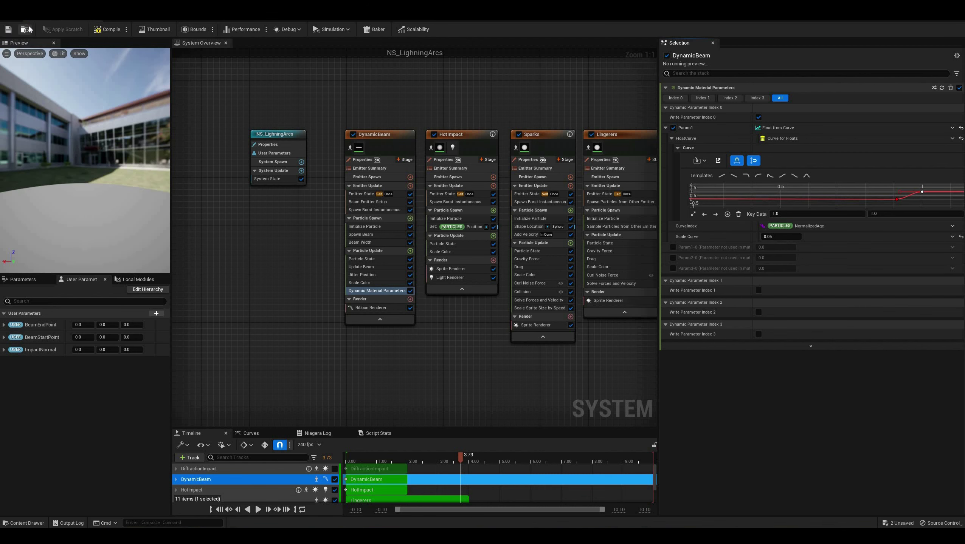
click(7, 30)
Play the level from the level editor, pause it, and advance single frames to examine the lightning ribbon.
click(84, 16)
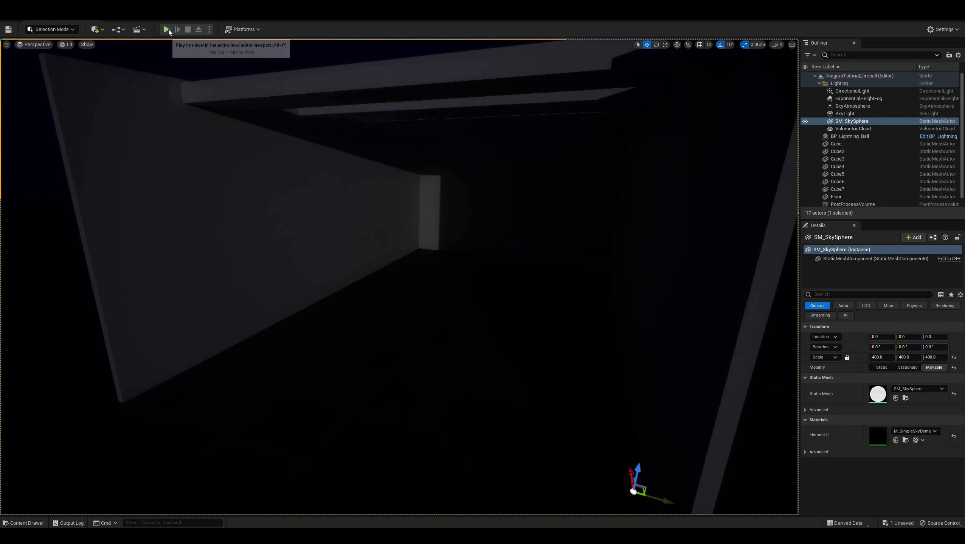
click(168, 29)
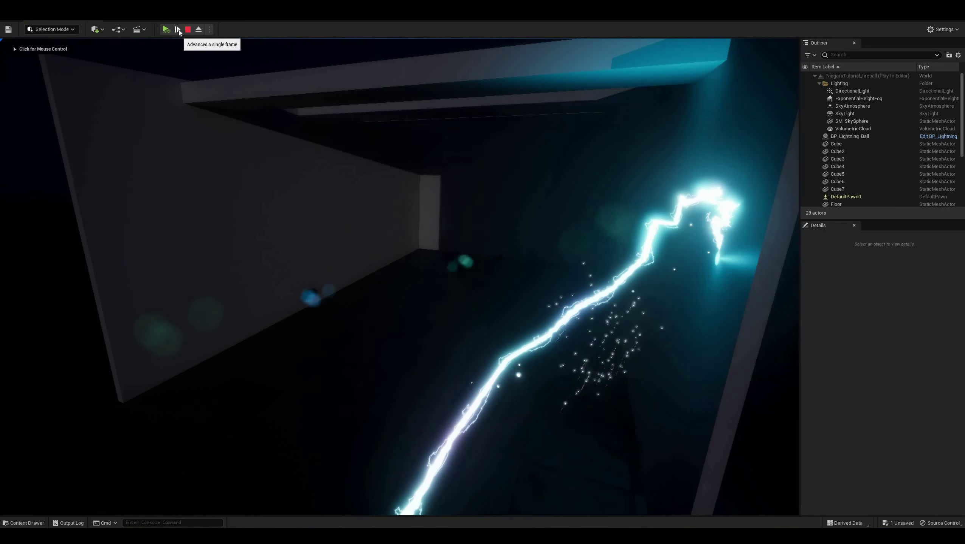
click(178, 30)
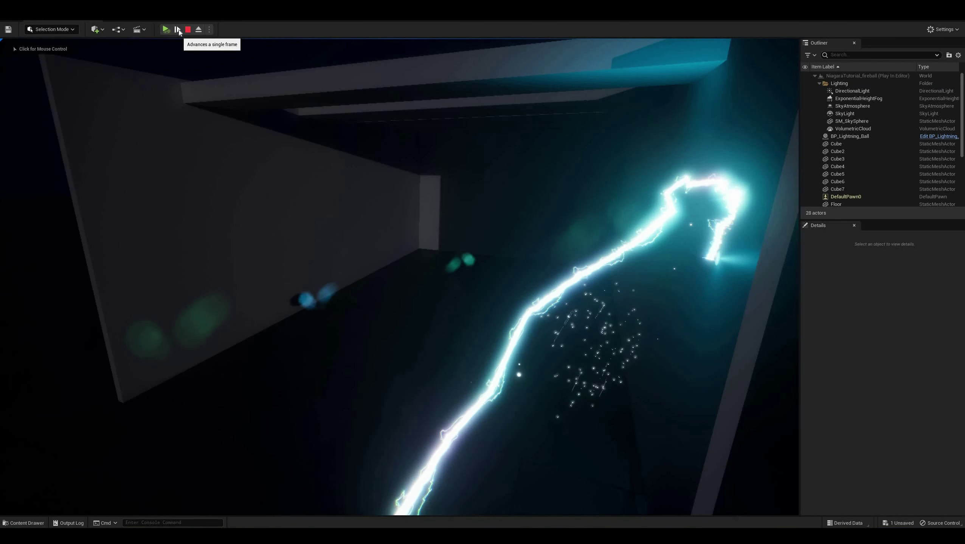
click(179, 30)
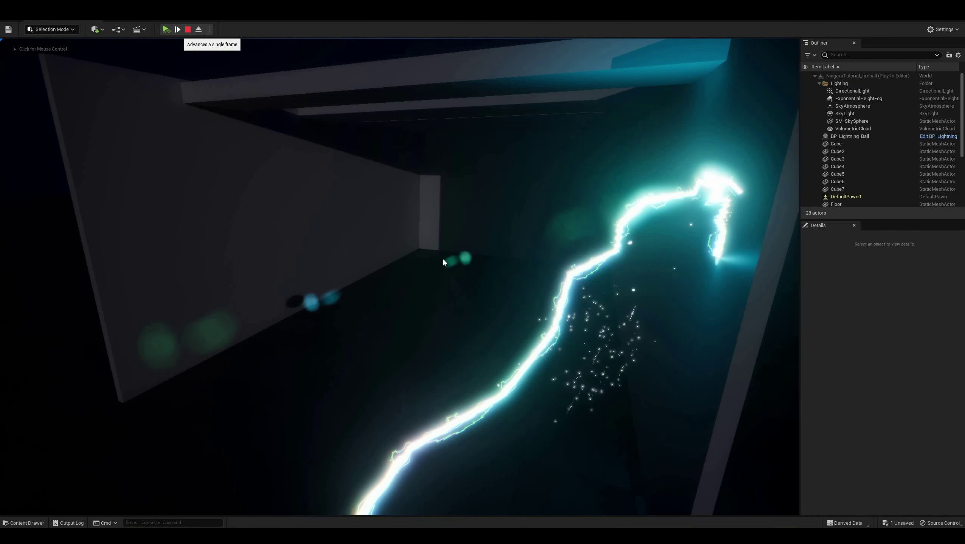
click(177, 30)
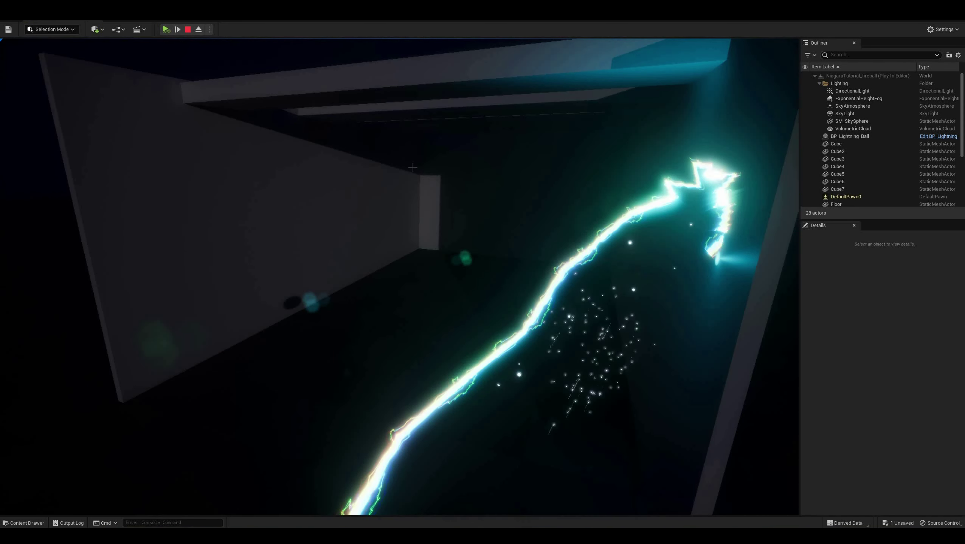
Eject from the player, view the paused lightning ribbon up close and from other angles, and stop the simulation.
click(200, 29)
right_drag(400, 277, 386, 353)
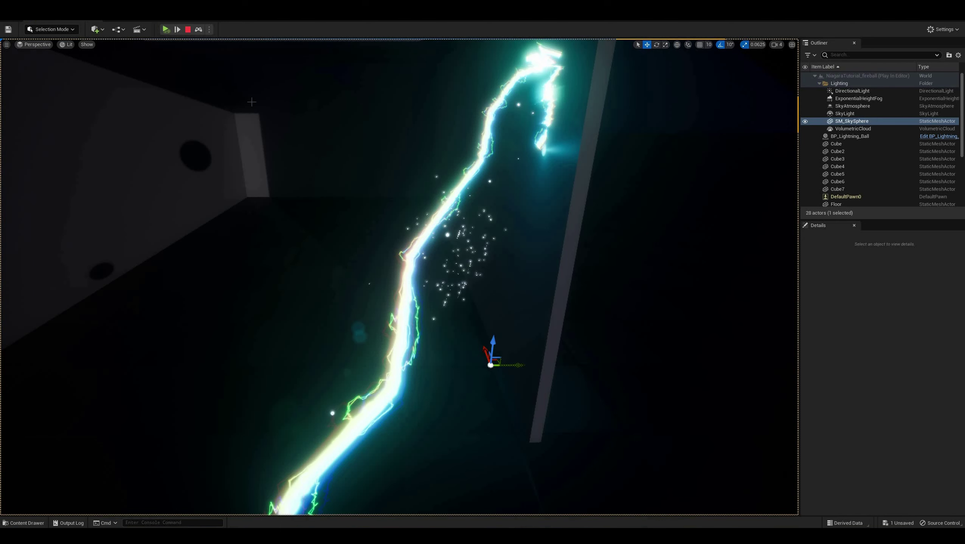
right_drag(453, 63, 606, 182)
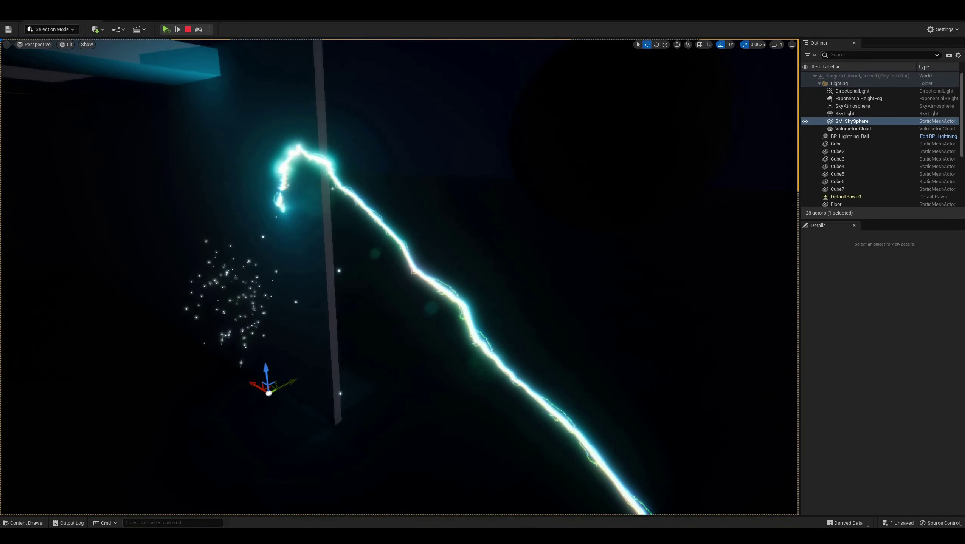
scroll(467, 201, down, 5)
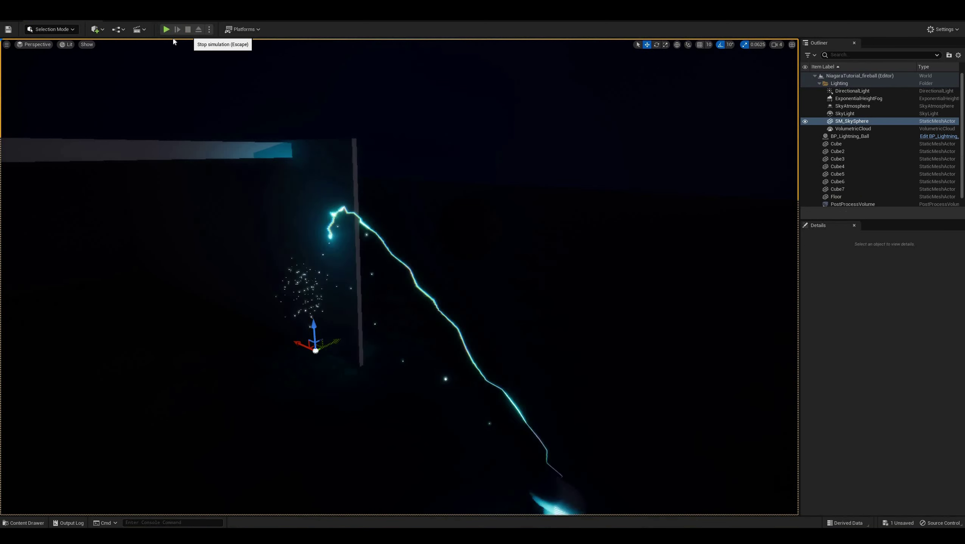
click(188, 30)
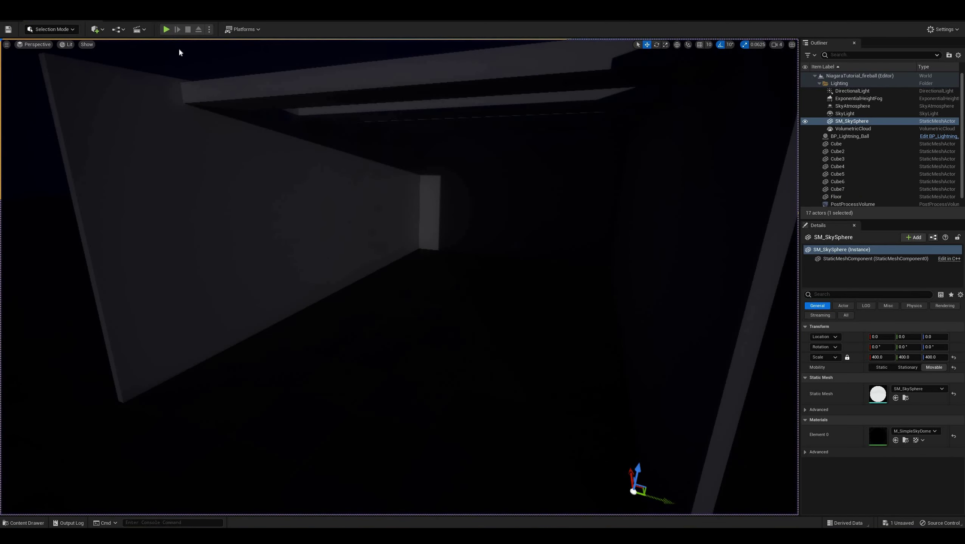
Open the BP_Lightning_Ball blueprint and review the Niagara spawning nodes in Update Traces and the PointLight component's settings.
click(935, 137)
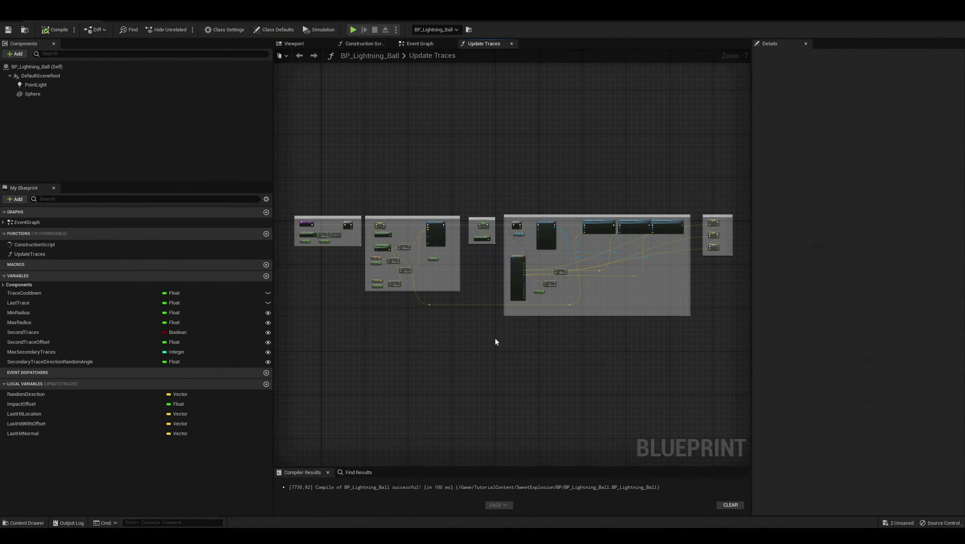
scroll(495, 339, up, 3)
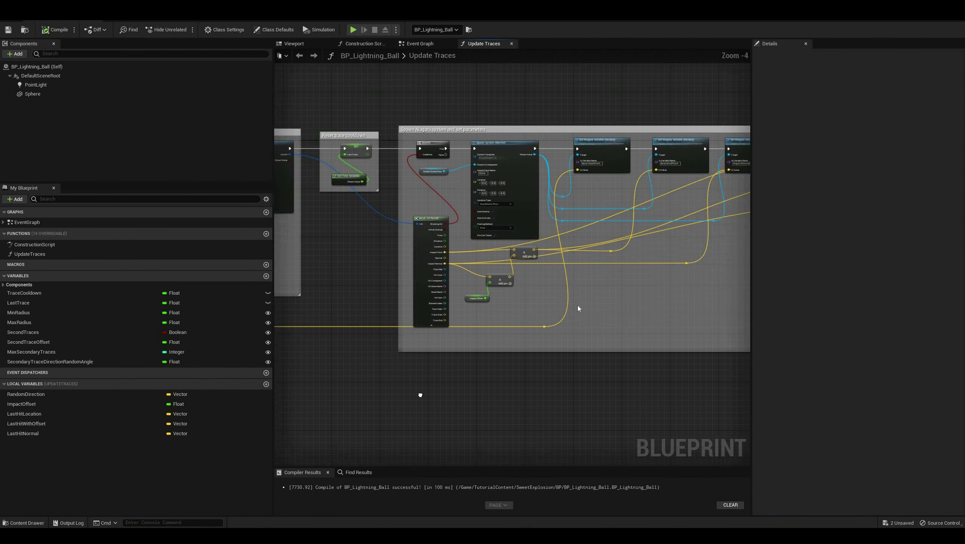
right_drag(420, 396, 291, 421)
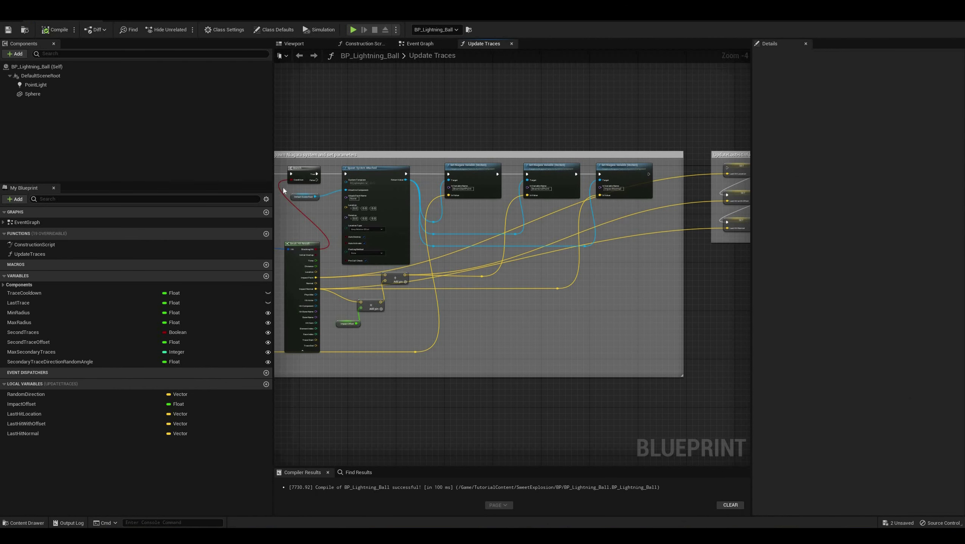
click(57, 84)
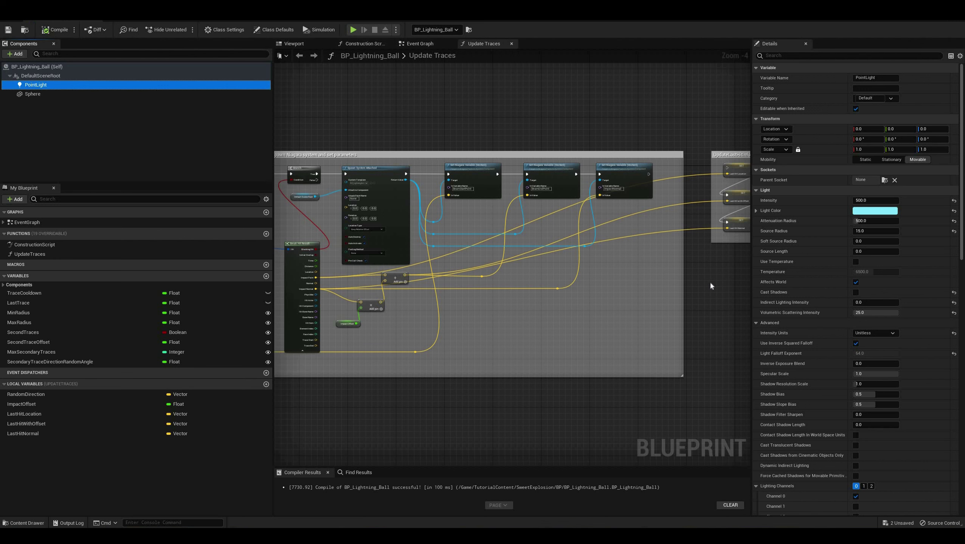
right_drag(709, 281, 596, 308)
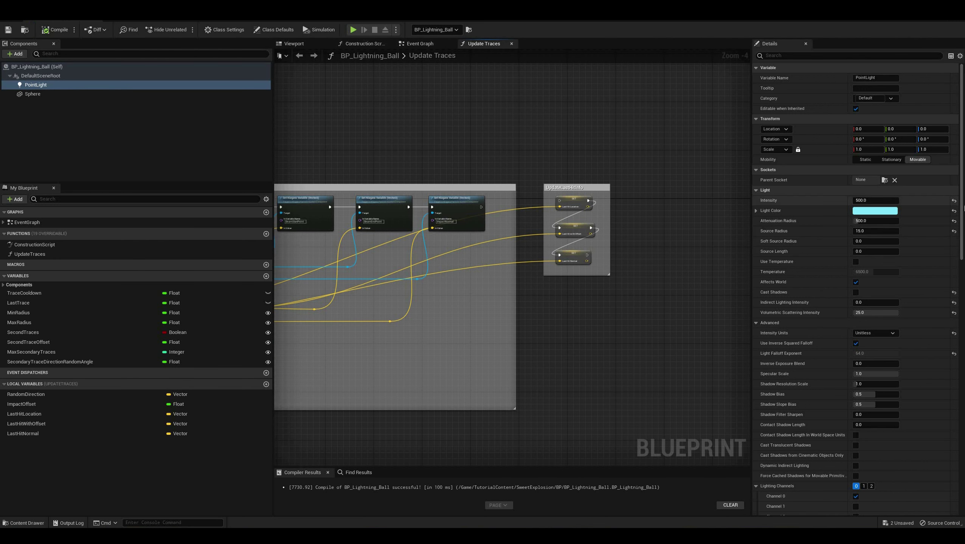
Examine the PointLight's light, shadow and volumetric scattering settings in the blueprint.
scroll(951, 151, down, 3)
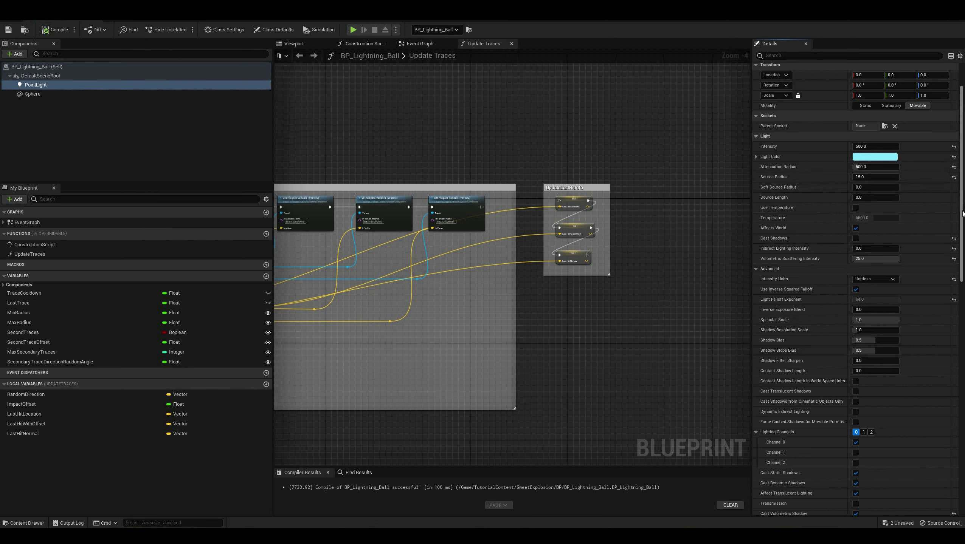
drag(963, 219, 962, 256)
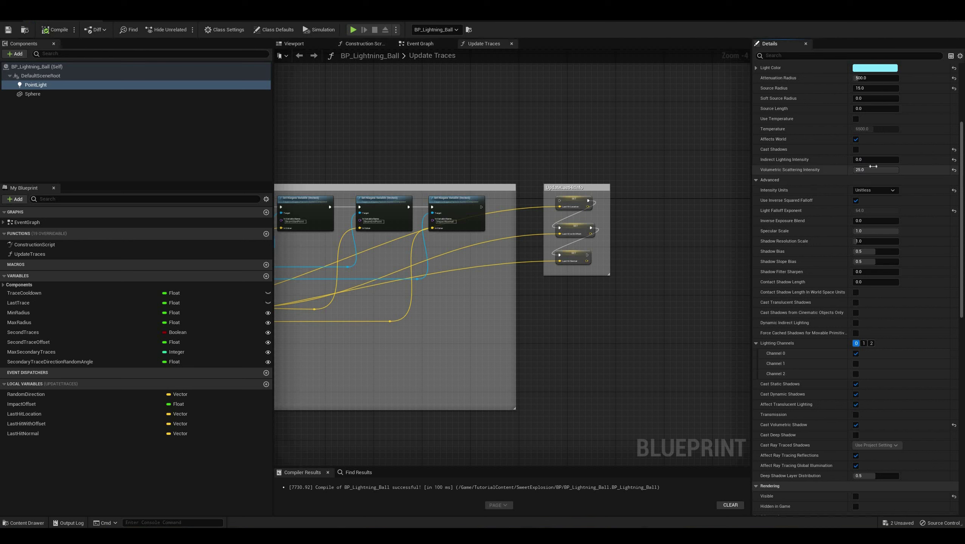
mouse_move(863, 172)
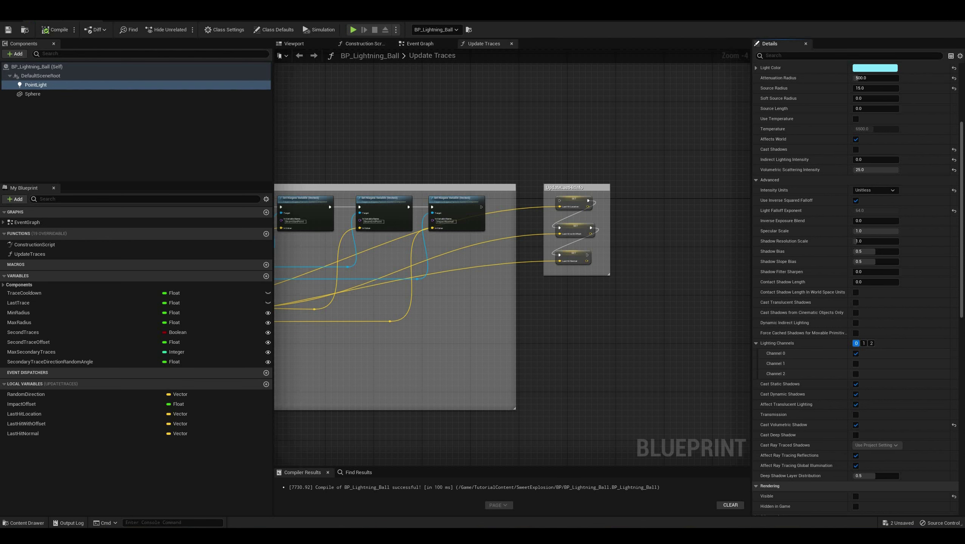
Select ExponentialHeightFog in the level and filter all its properties by "vo" to review the Volumetric Fog settings.
click(914, 8)
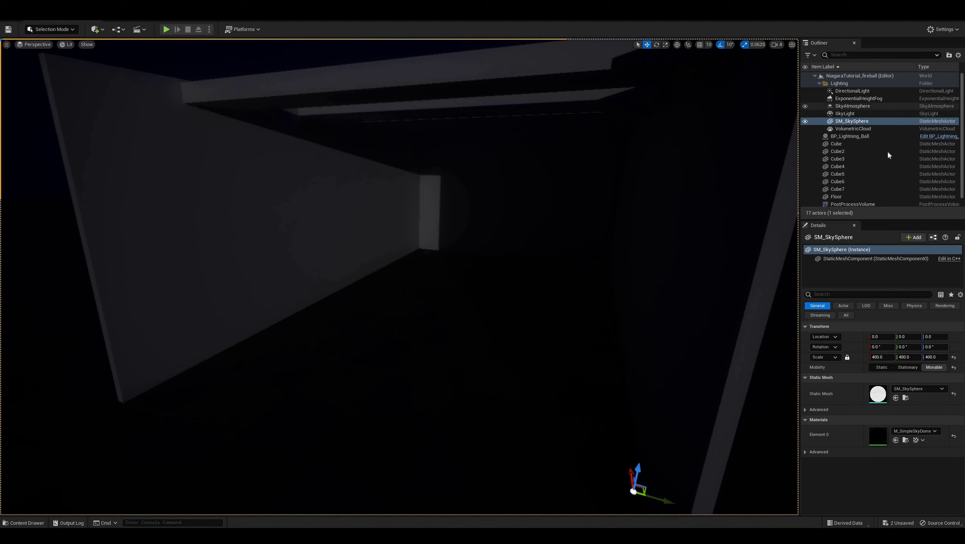
click(872, 99)
click(846, 315)
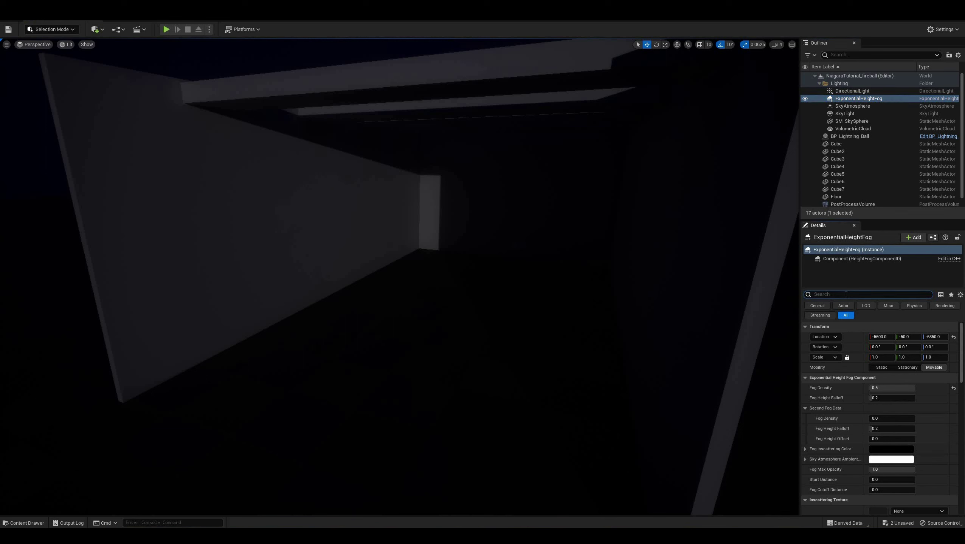
click(846, 294)
text(vo)
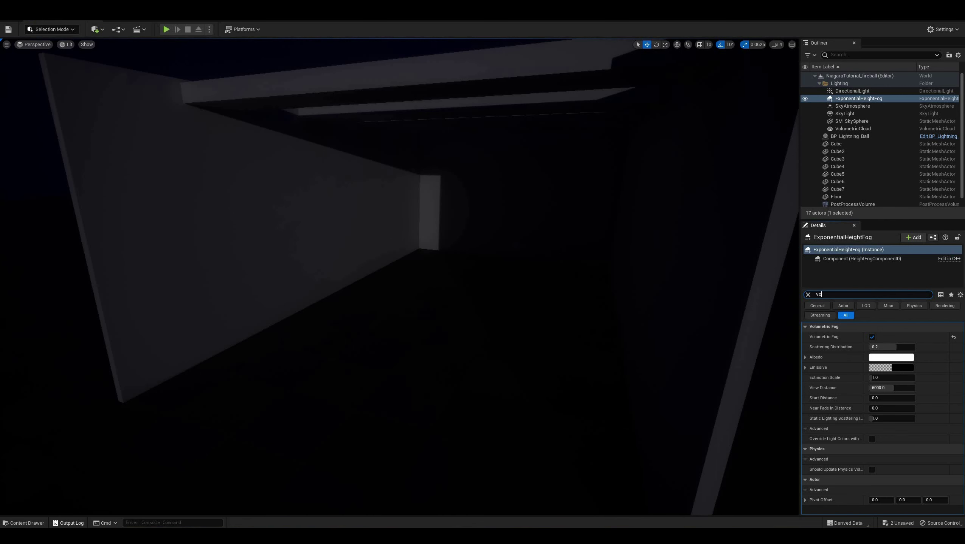
Make the blueprint's PointLight visible and float the BP_Lightning_Ball window beside the level viewport.
click(289, 520)
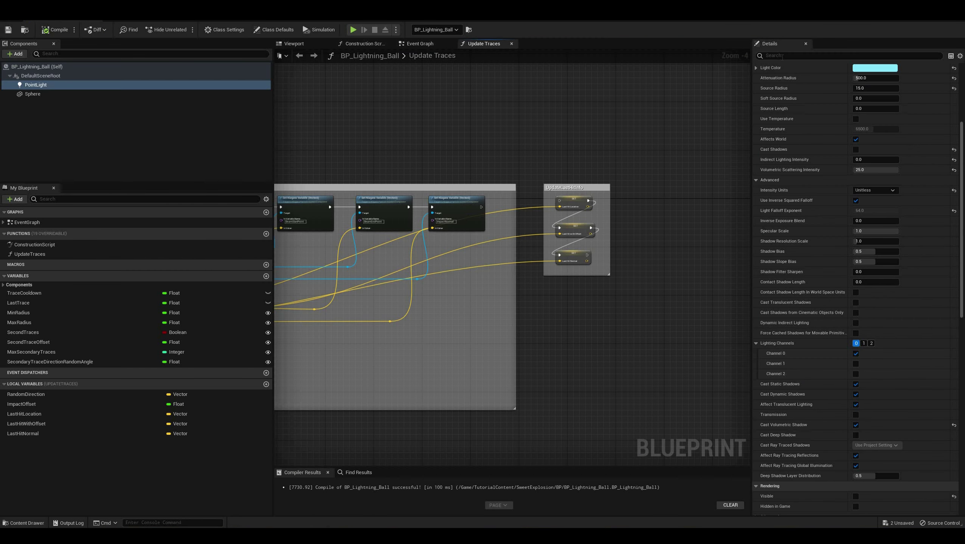
text(visi)
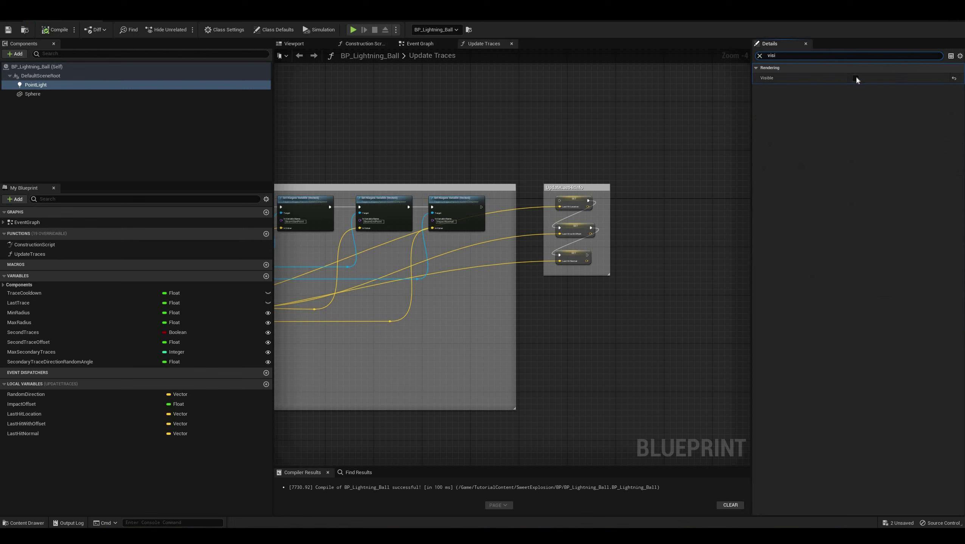
click(856, 77)
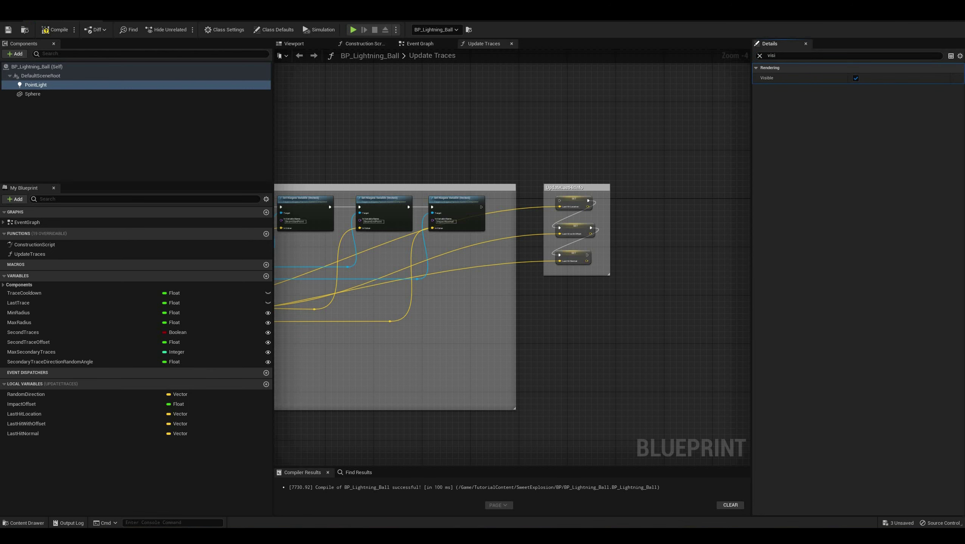
drag(533, 9, 244, 73)
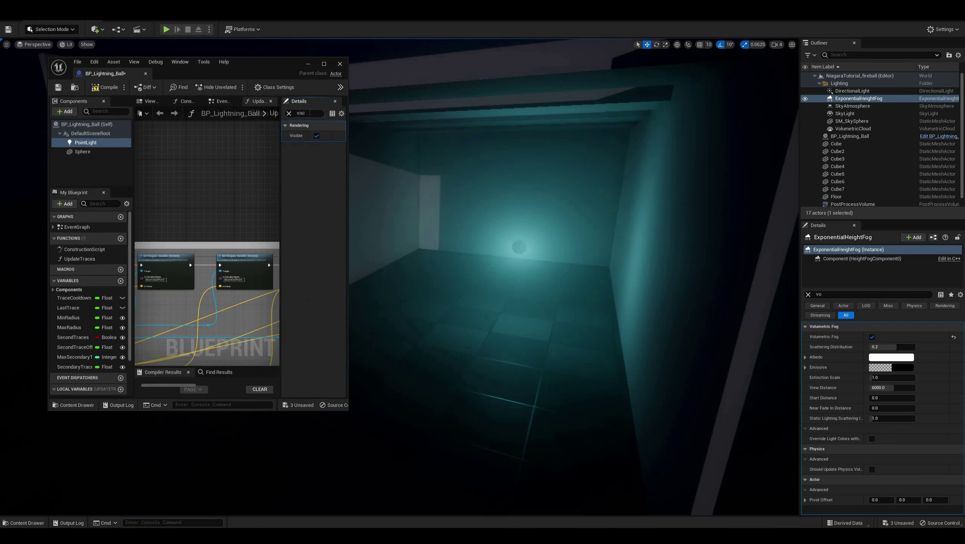
Try volumetric scattering intensities of 10 and 50 on the PointLight and restore the value to 25.
text(tt)
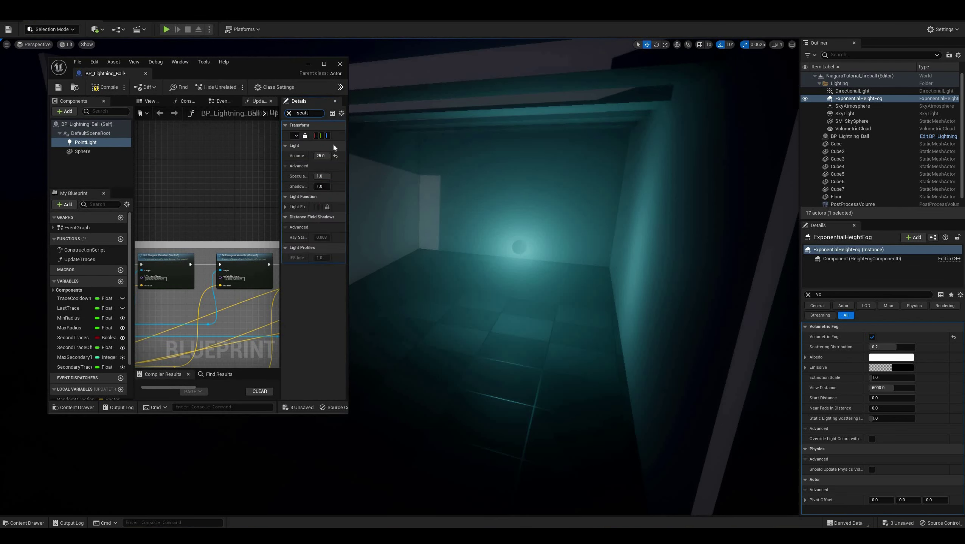
click(321, 135)
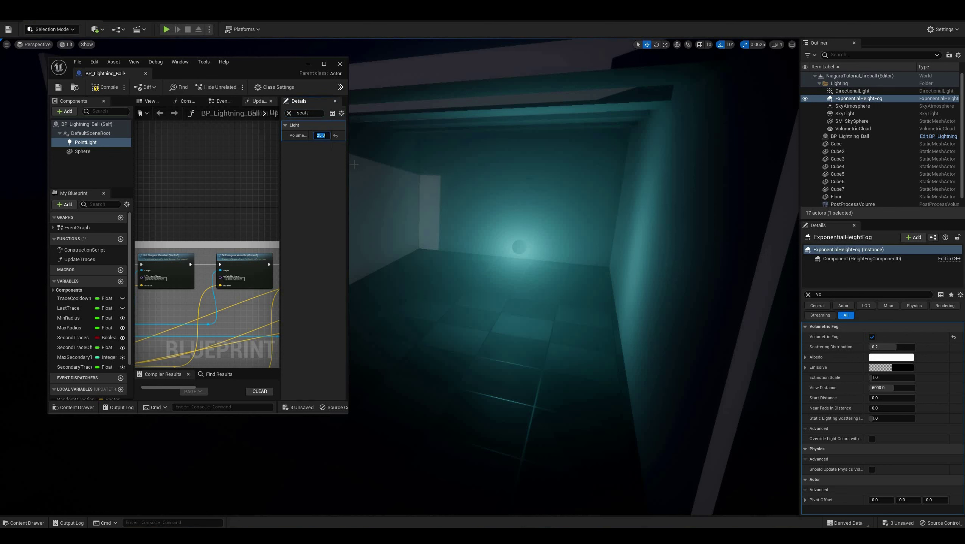
text(10)
key(Return)
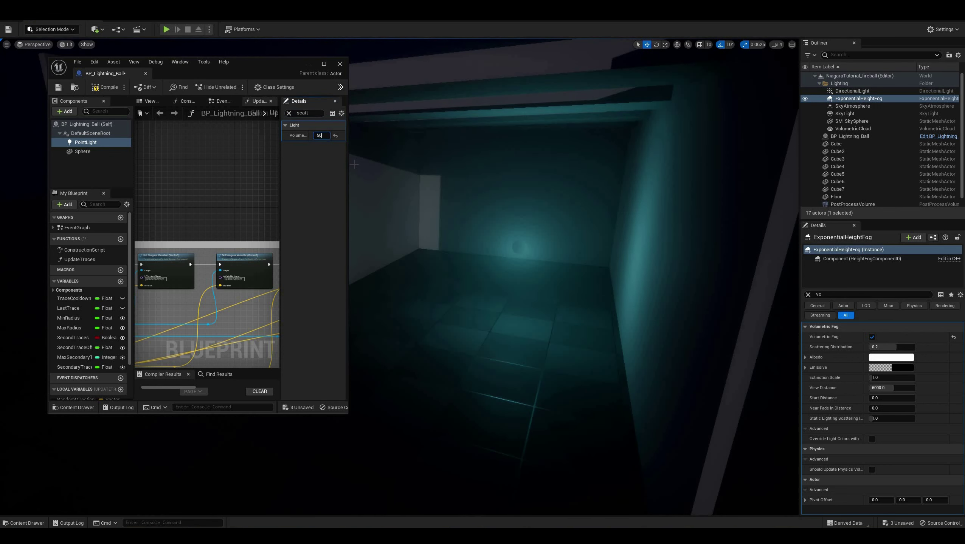
text(50)
key(Return)
key(Return)
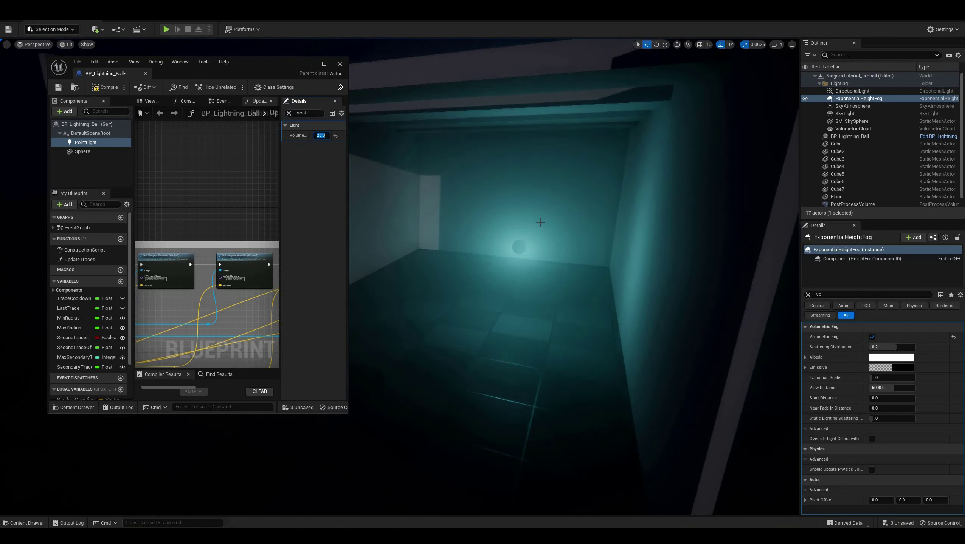
Clear the property filter, try a different PointLight intensity in the foggy room and restore it to 500.
click(288, 113)
click(322, 258)
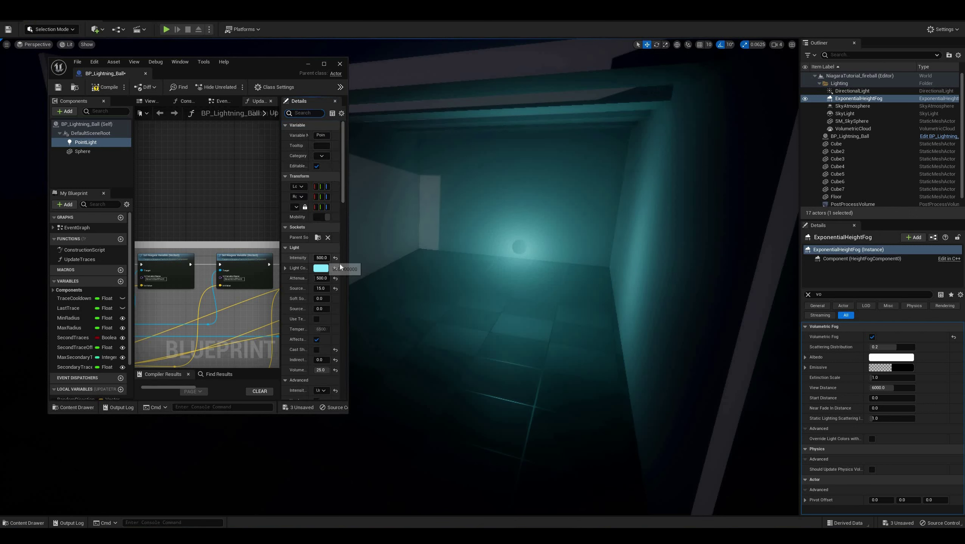
text(10)
key(Return)
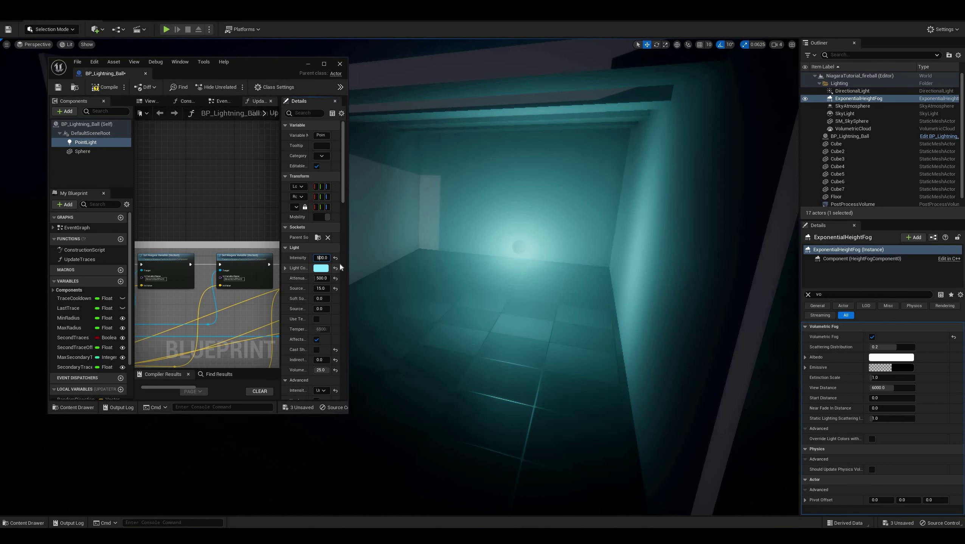
key(Return)
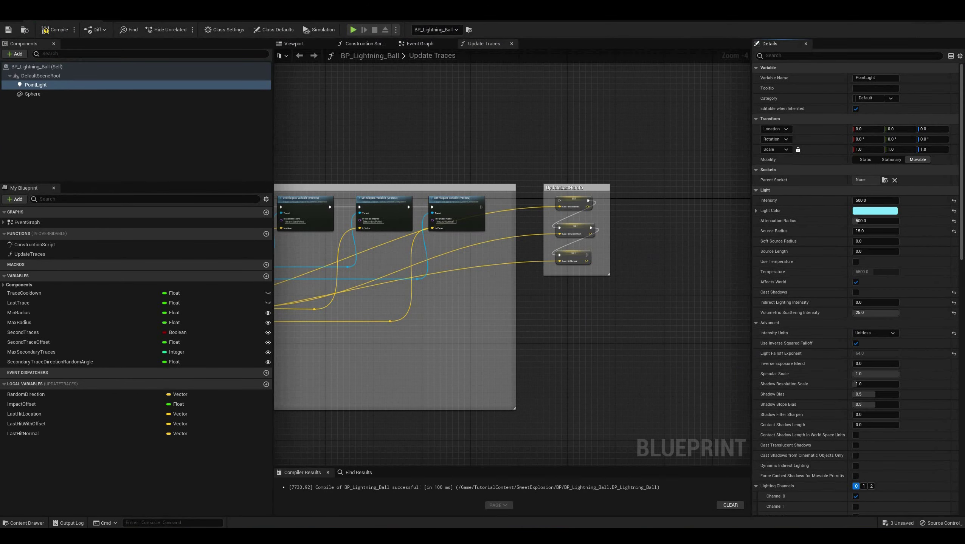
Review the UpdateLastHitInfo setter nodes in Update Traces and inspect the LastHitNormal local variable.
right_drag(612, 333, 684, 292)
scroll(666, 299, up, 3)
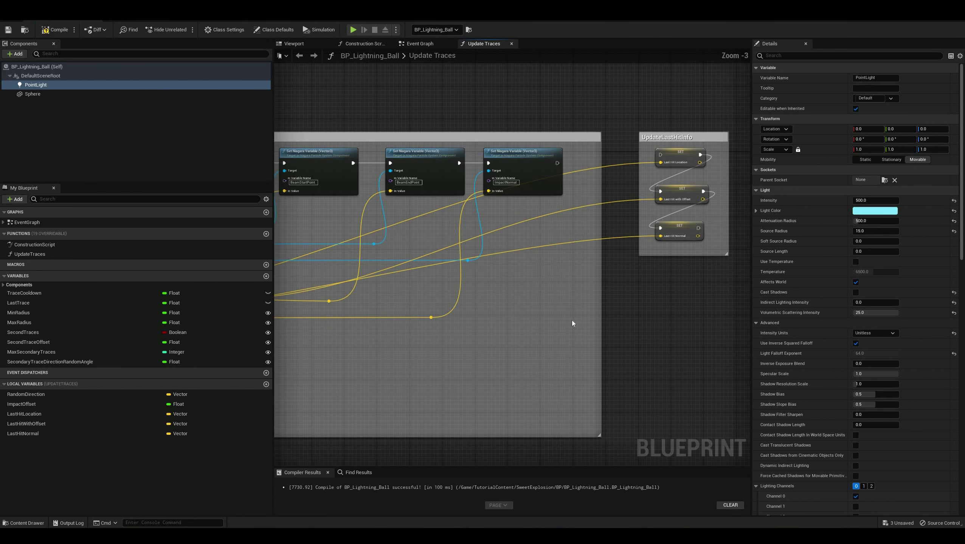
click(36, 424)
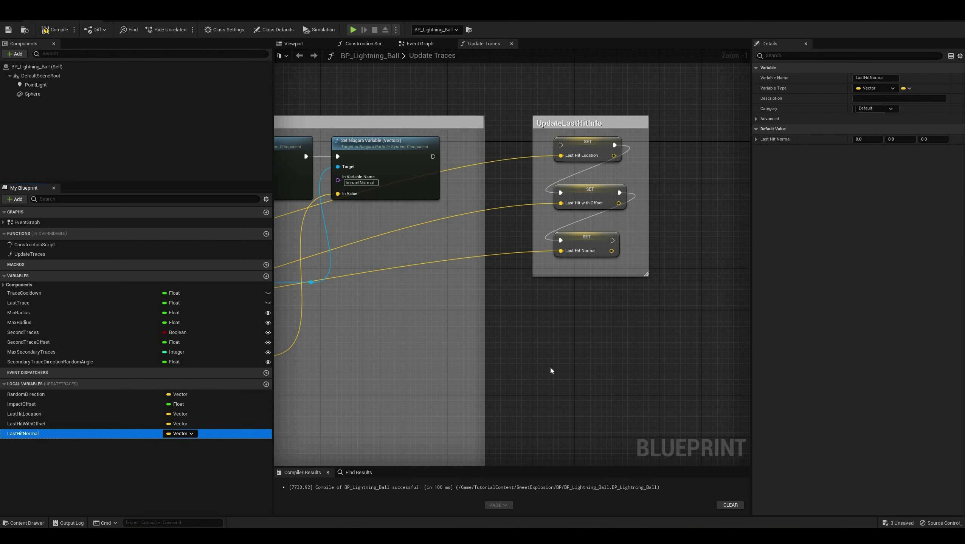
key(Down)
right_drag(583, 390, 427, 142)
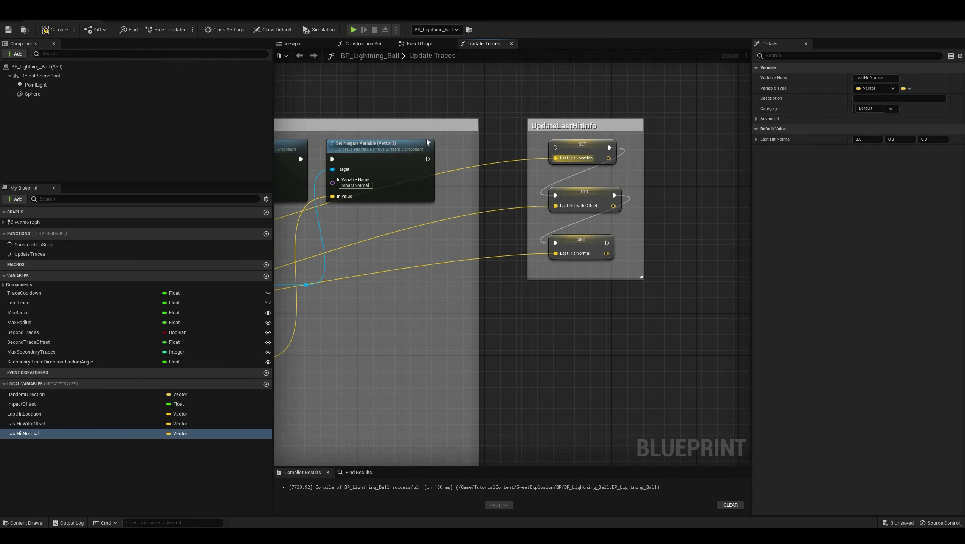
Connect the ImpactNormal Set Niagara Variable node's execution output to the Last Hit Location setter and reposition the UpdateLastHitInfo comment group.
drag(428, 159, 553, 141)
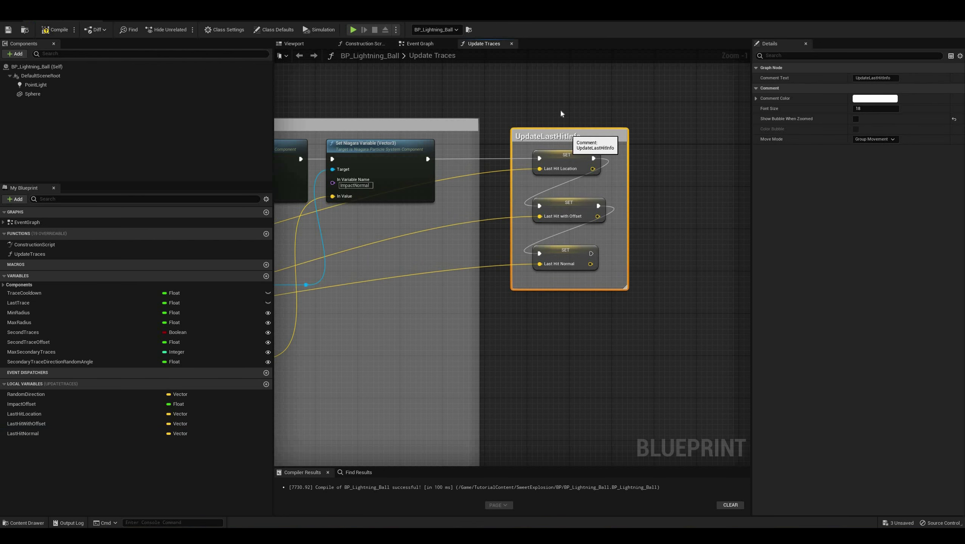
click(556, 353)
right_drag(453, 328, 517, 302)
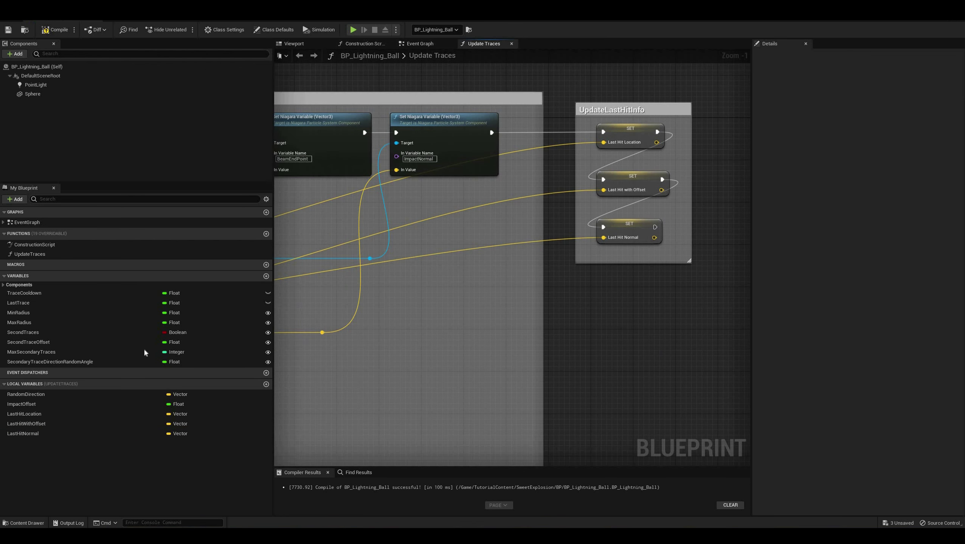
Inspect the defaults of SecondTraces, SecondTraceOffset, MaxSecondaryTraces and SecondaryTraceDirectionRandomAngle in the blueprint.
click(73, 333)
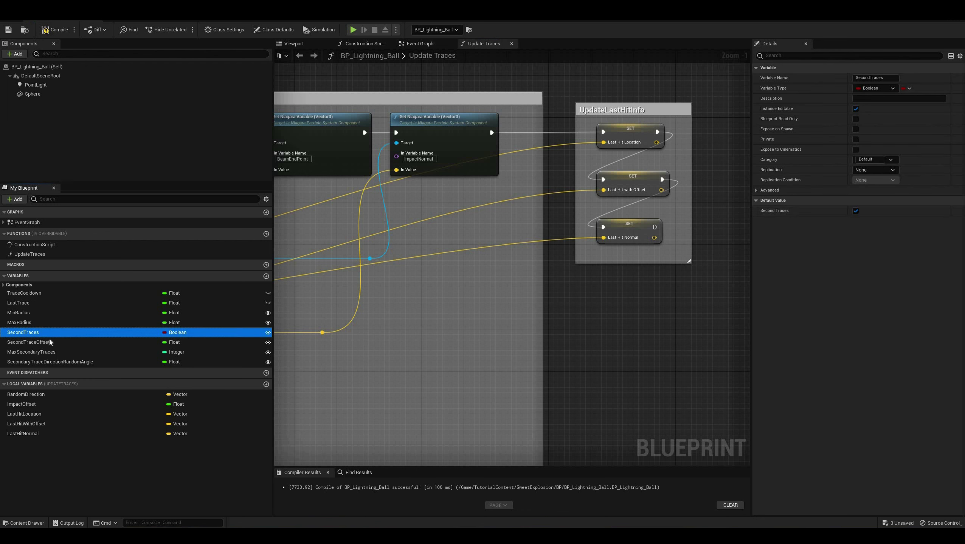
click(67, 342)
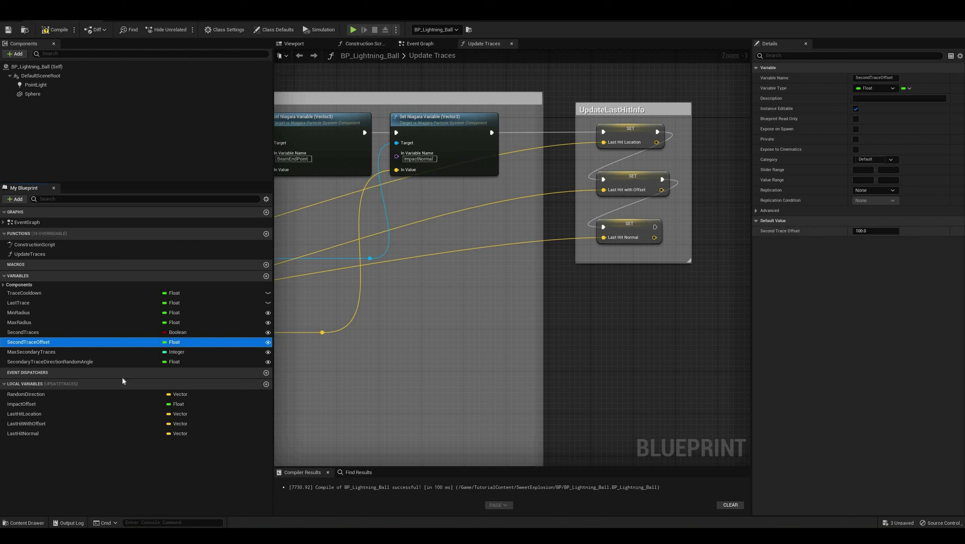
click(87, 354)
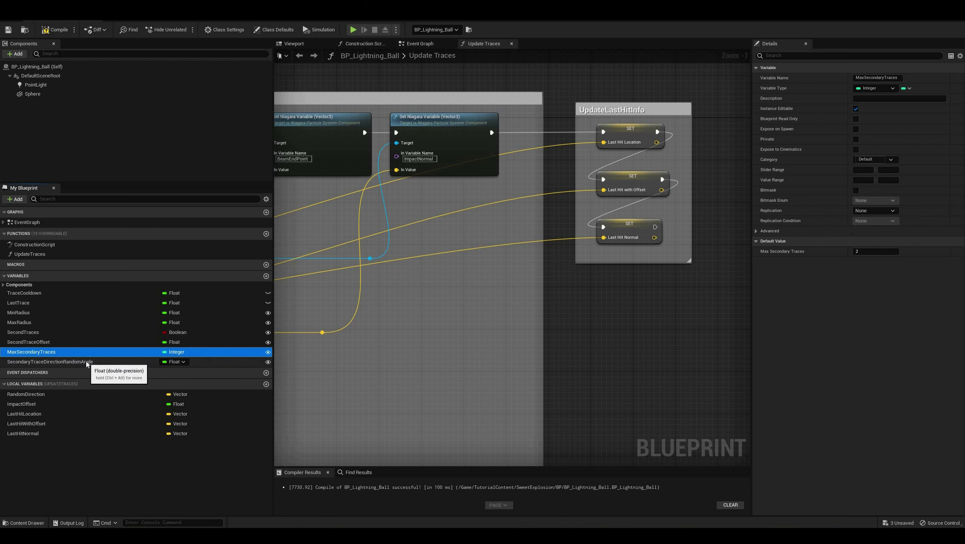
click(87, 362)
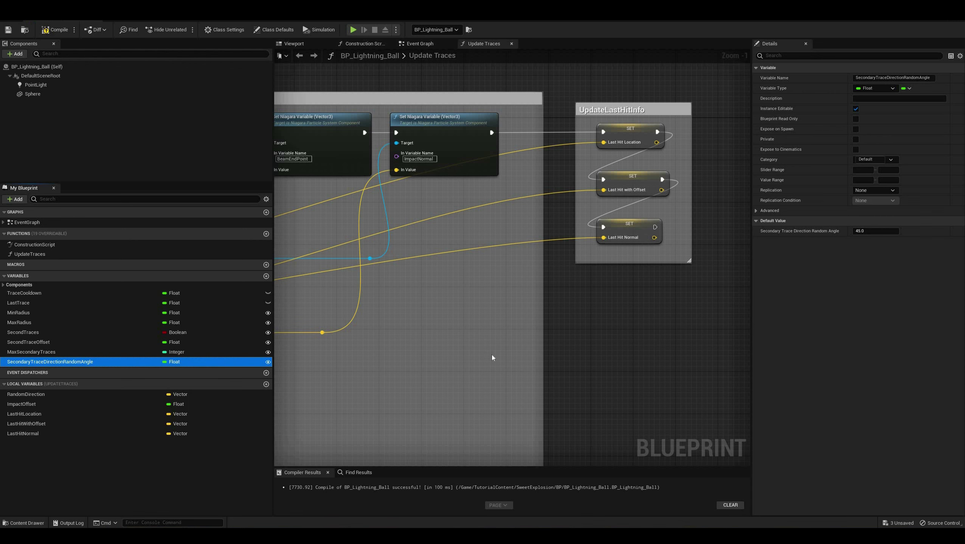
scroll(577, 349, down, 4)
Open NS_LighningArcs_Secondary and NS_LighningArcs from the Niagara folder and compare their emitters.
key(ctrl+space)
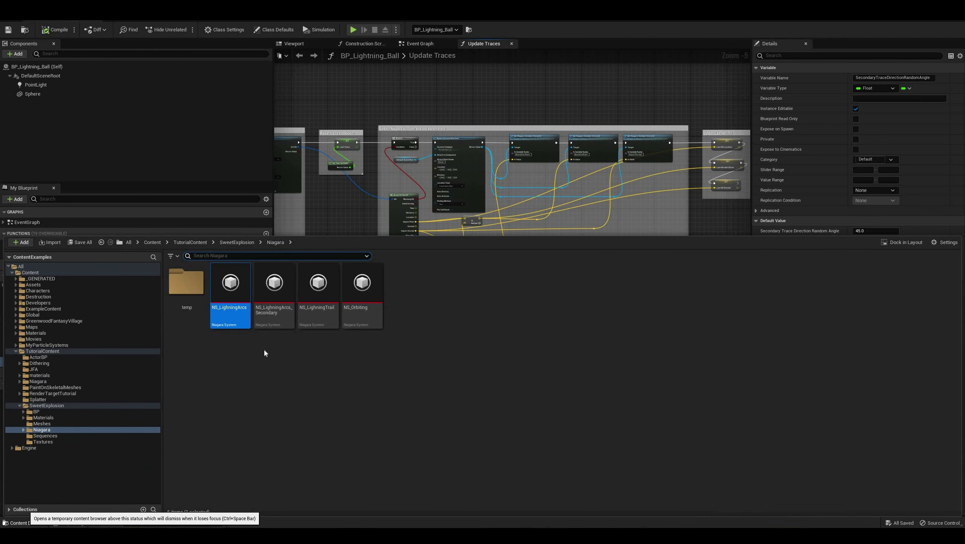
double_click(278, 292)
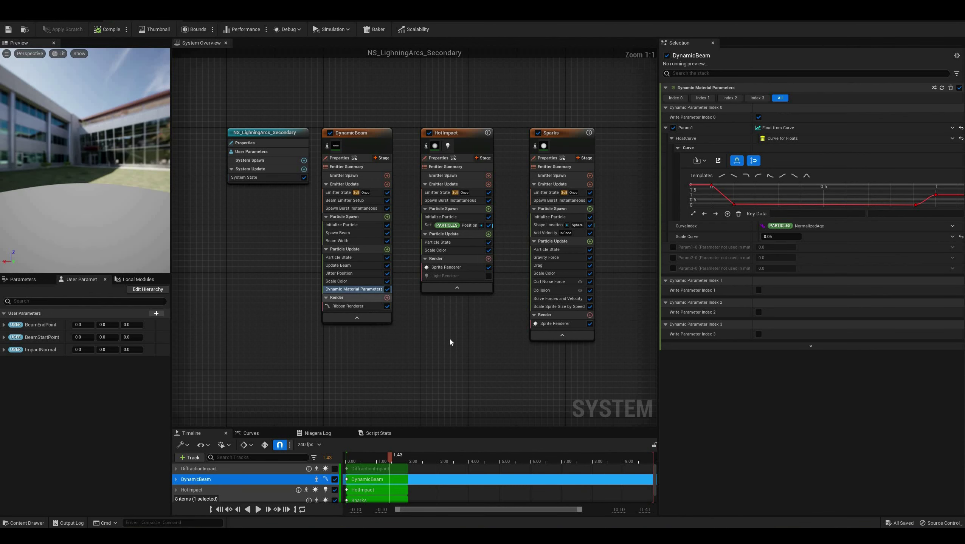
key(ctrl+space)
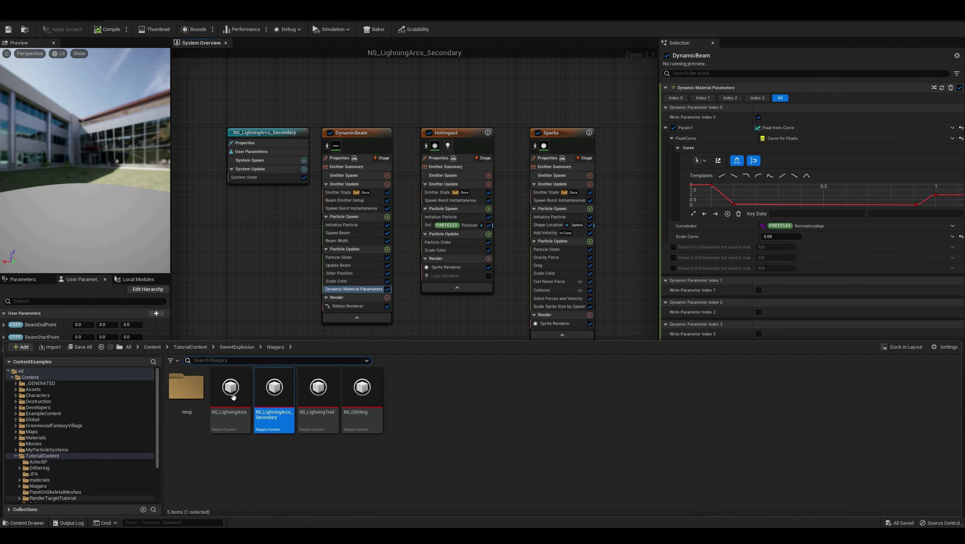
double_click(229, 389)
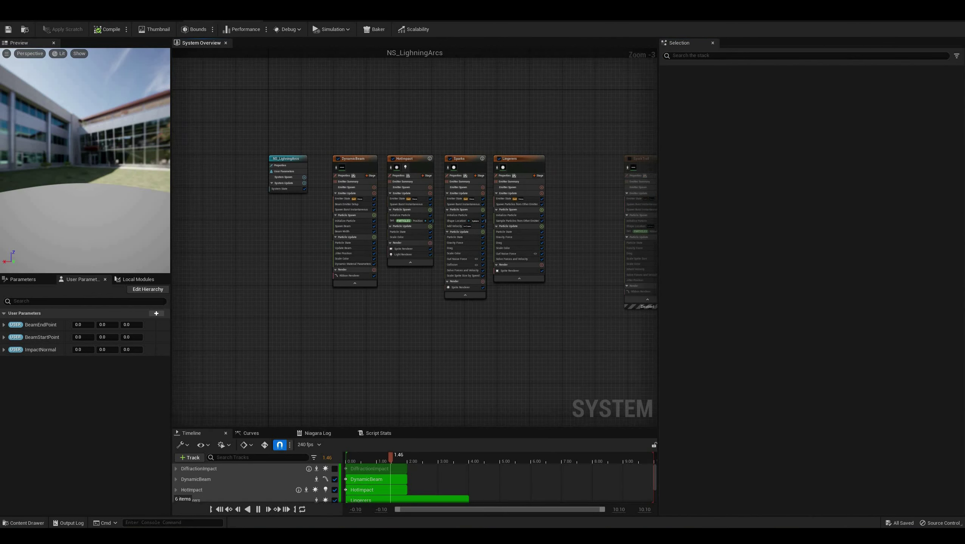
click(146, 20)
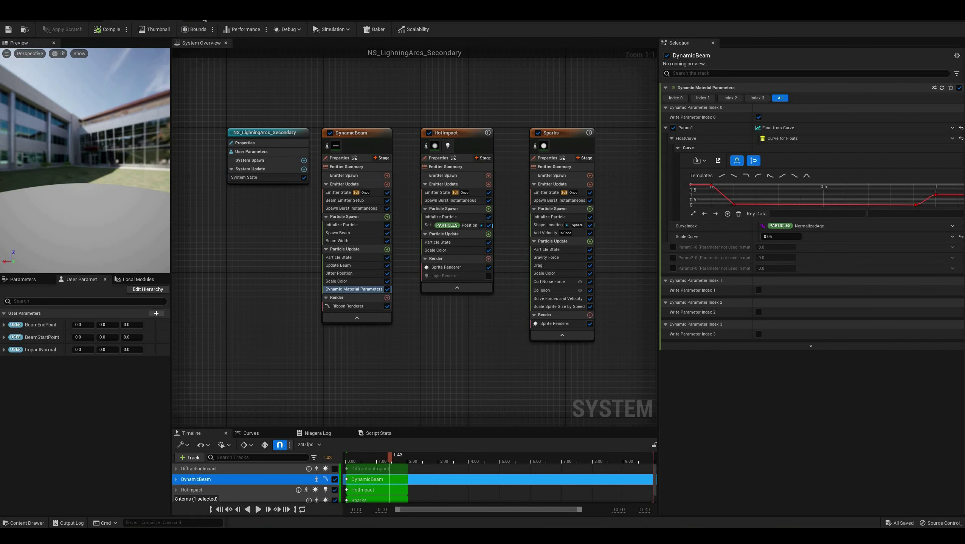
click(196, 20)
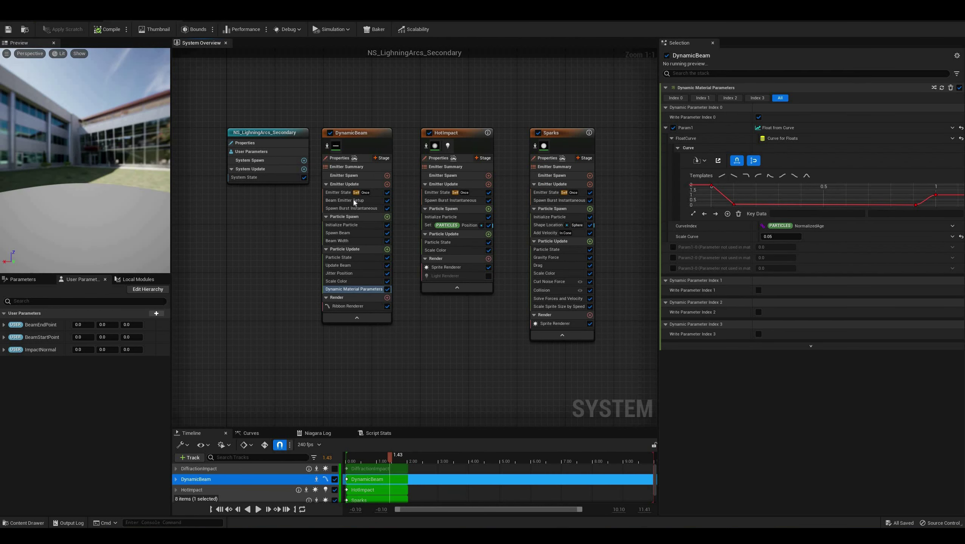
Inspect Spawn Burst Instantaneous, Jitter Position and Beam Width in the secondary arcs' DynamicBeam emitter.
click(356, 207)
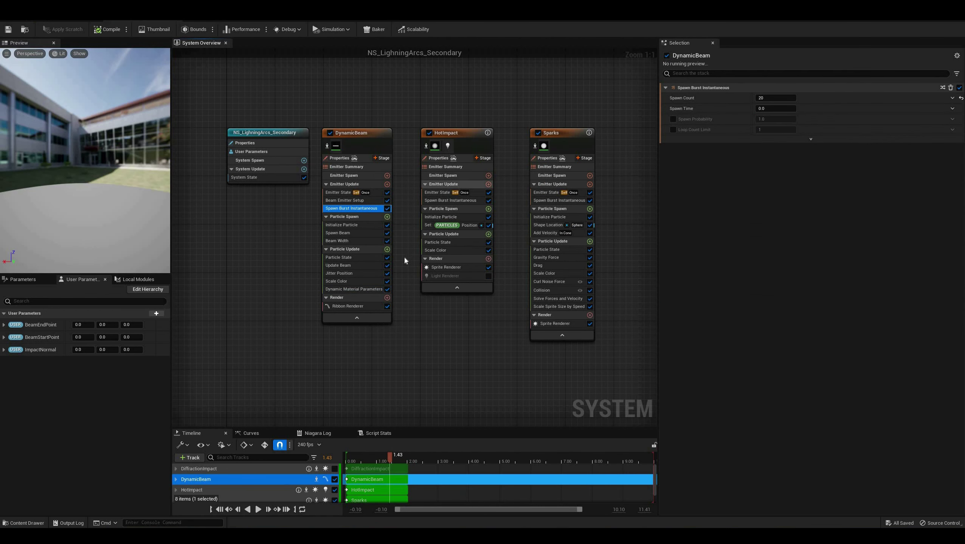
click(363, 274)
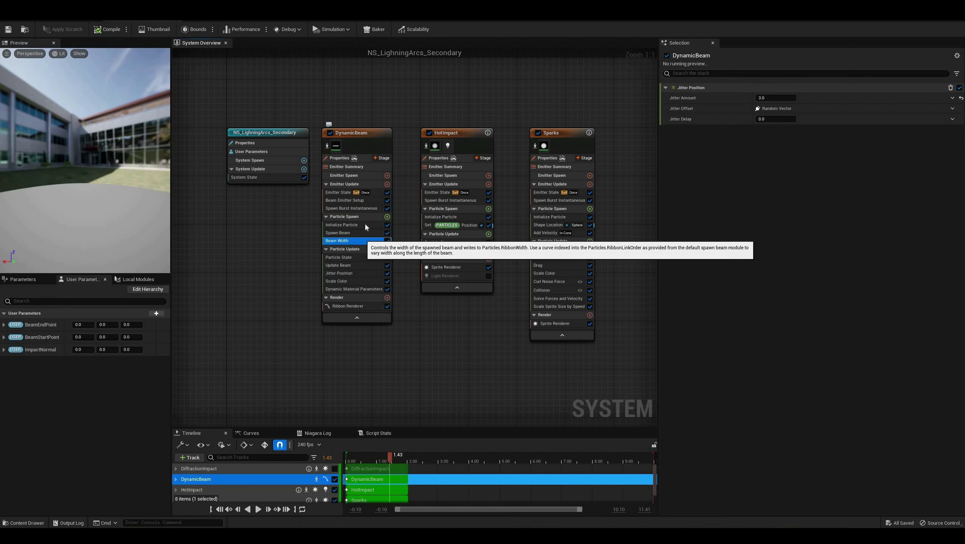
click(362, 241)
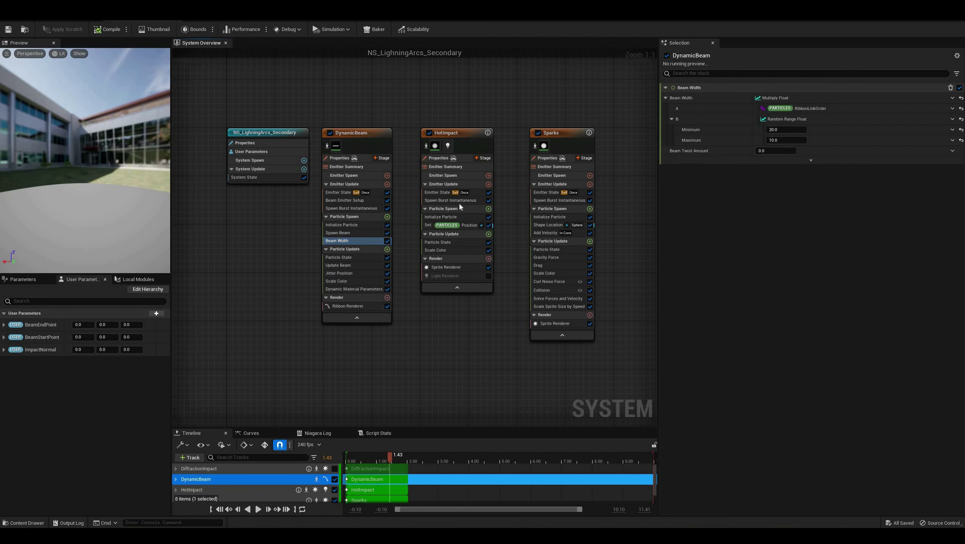
Inspect the Emitter State loop settings of the DynamicBeam, HotImpact and Sparks emitters in the secondary arcs system.
click(332, 192)
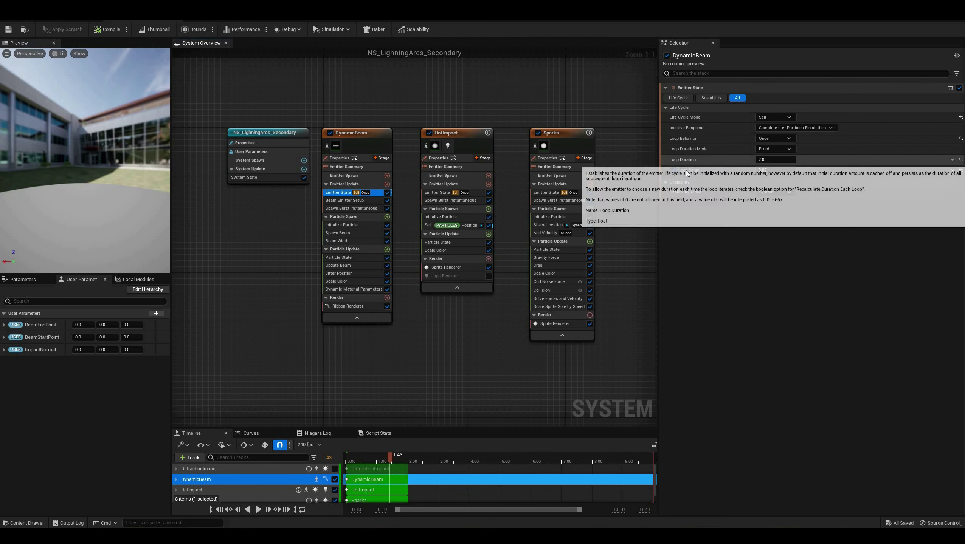
click(436, 193)
click(544, 192)
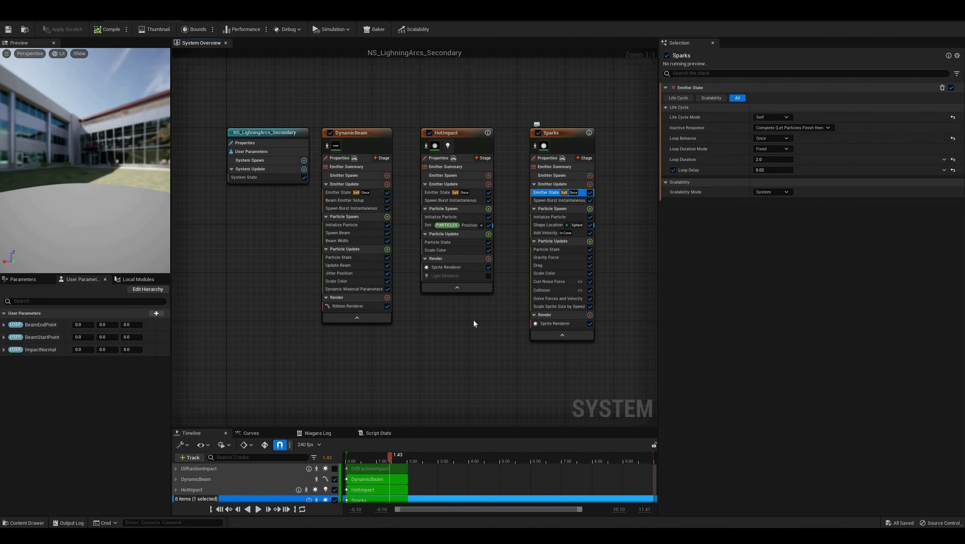
click(718, 192)
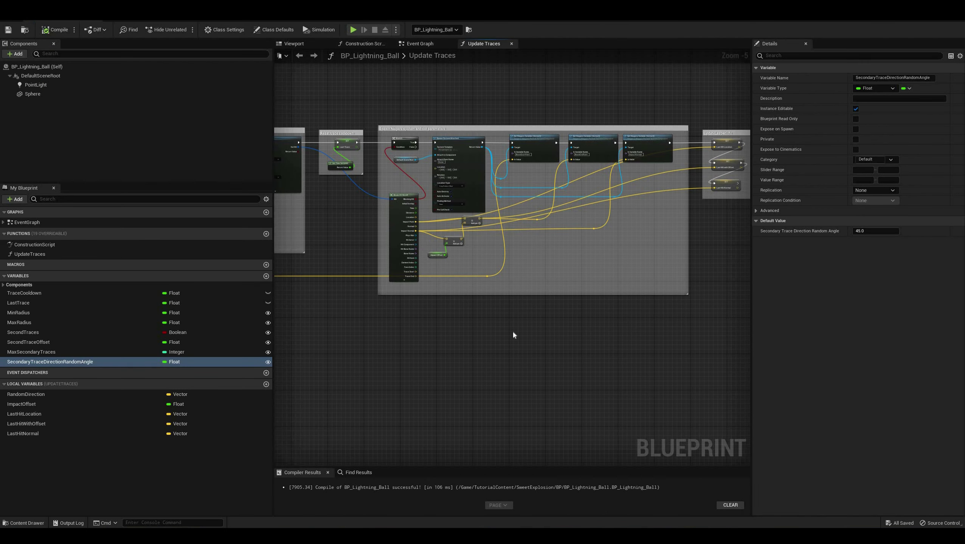
In the Update Traces function of BP_Lightning_Ball, move the first comment group away from the Trace group to free space between them.
right_drag(513, 335, 485, 336)
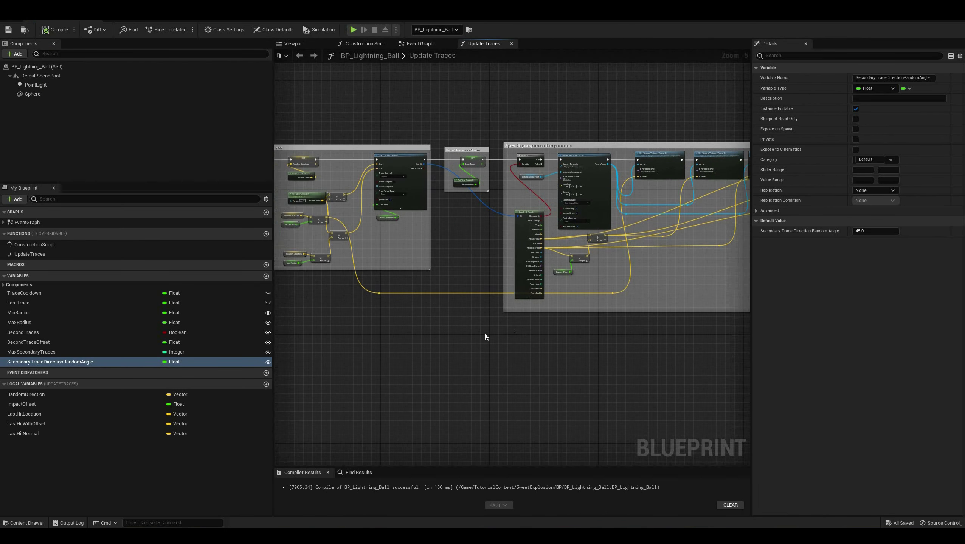
right_drag(549, 319, 395, 291)
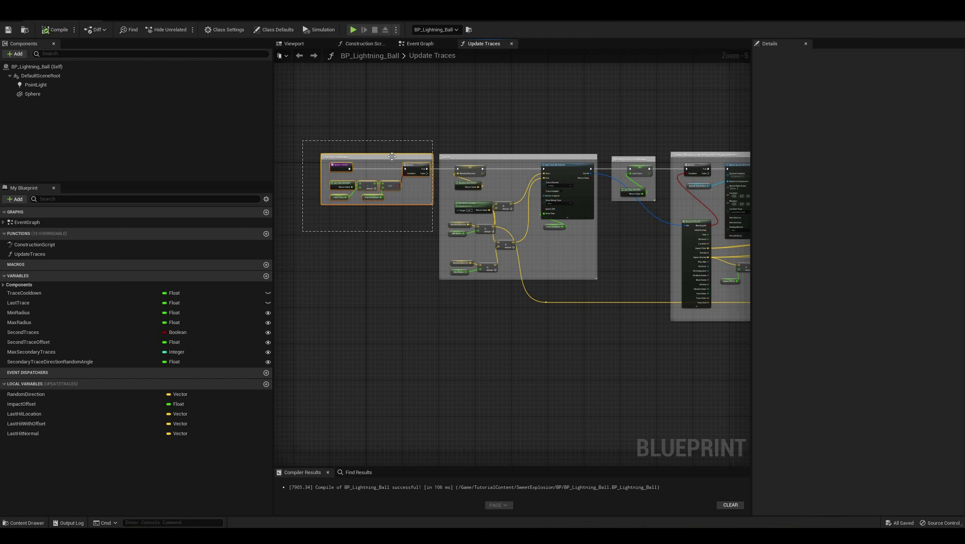
drag(391, 156, 319, 156)
click(358, 248)
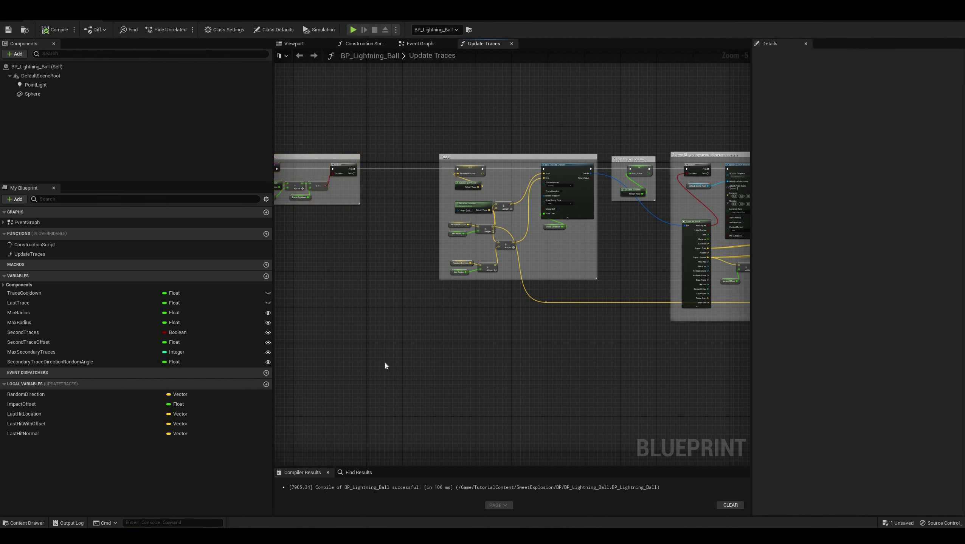
Insert a Sequence node between the Branch's True output and the Random Direction setter, using its Then 0 output.
scroll(406, 259, up, 4)
right_click(406, 260)
text(s)
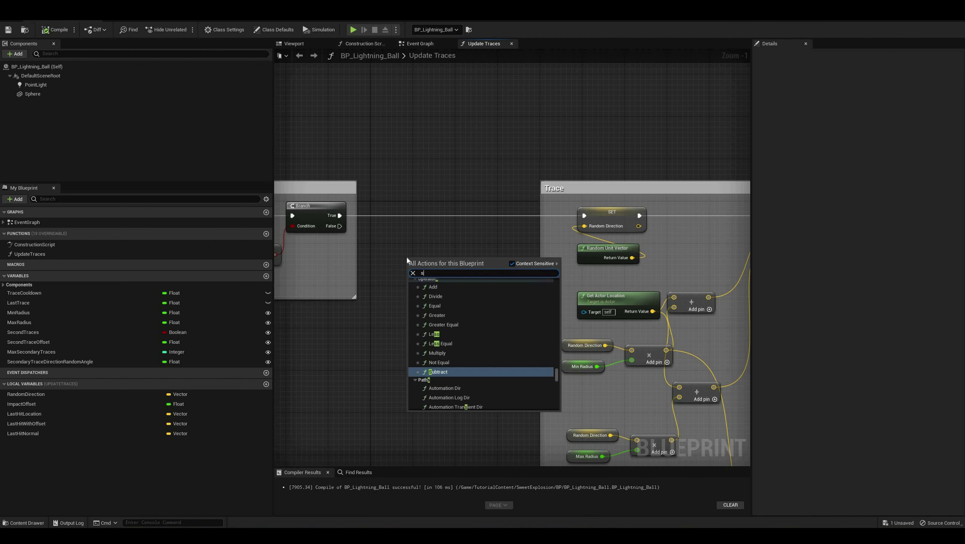
text(eq)
click(439, 345)
drag(340, 217, 584, 216)
drag(421, 258, 405, 227)
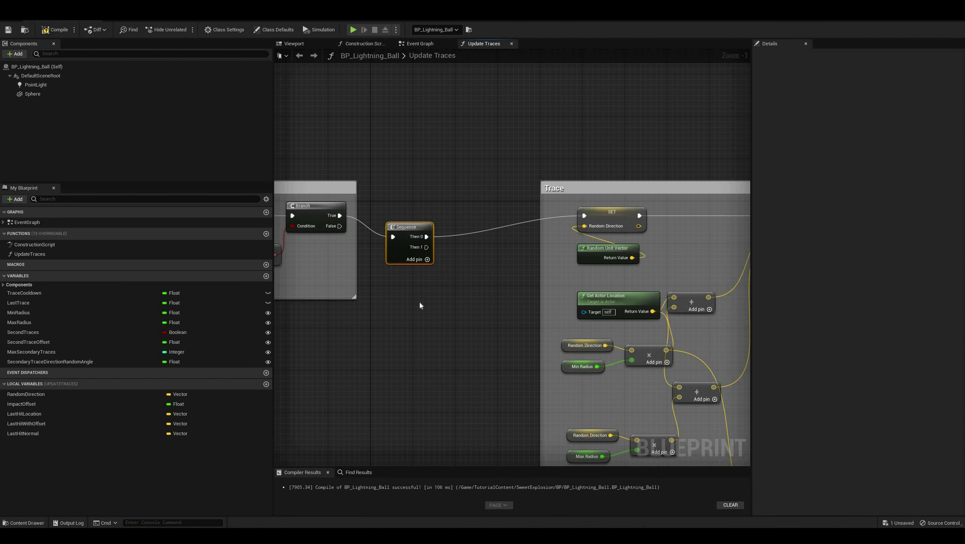
Place a SecondTraces variable getter below the Trace group in the graph.
right_drag(411, 262, 407, 143)
scroll(406, 221, down, 1)
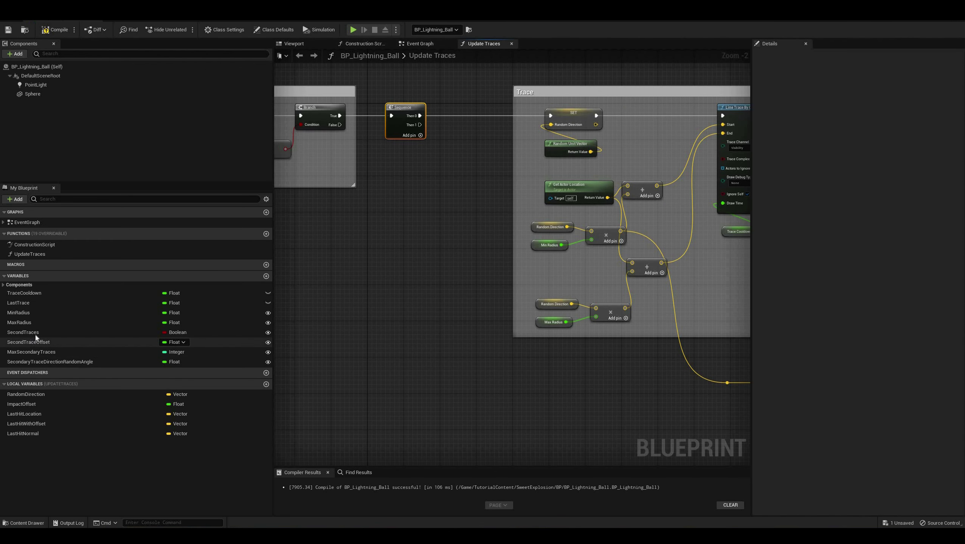
drag(57, 333, 336, 426)
right_drag(406, 405, 398, 325)
drag(57, 333, 387, 348)
click(387, 348)
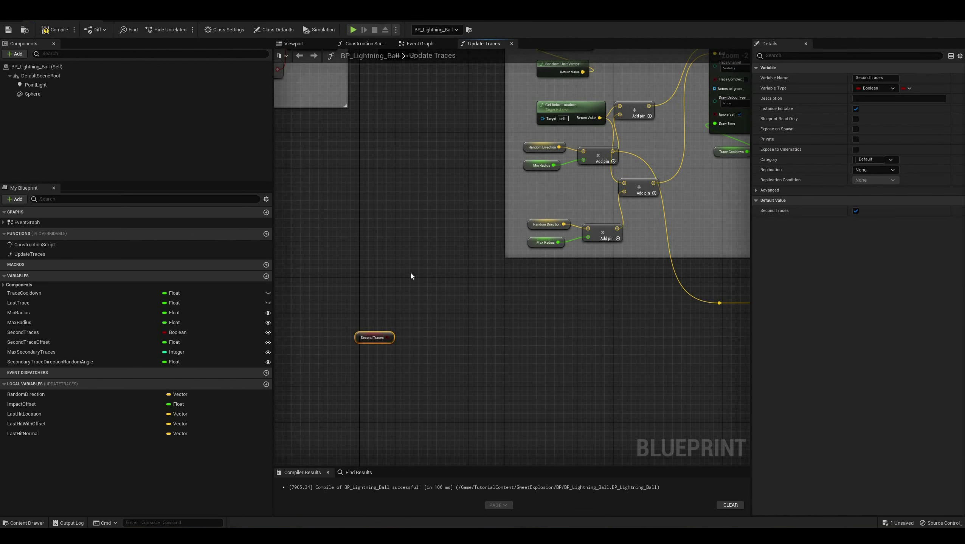
Add a Branch from the Sequence's Then 1 output with Second Traces as its condition, and arrange both nodes together.
right_drag(410, 272, 420, 322)
drag(419, 94, 470, 363)
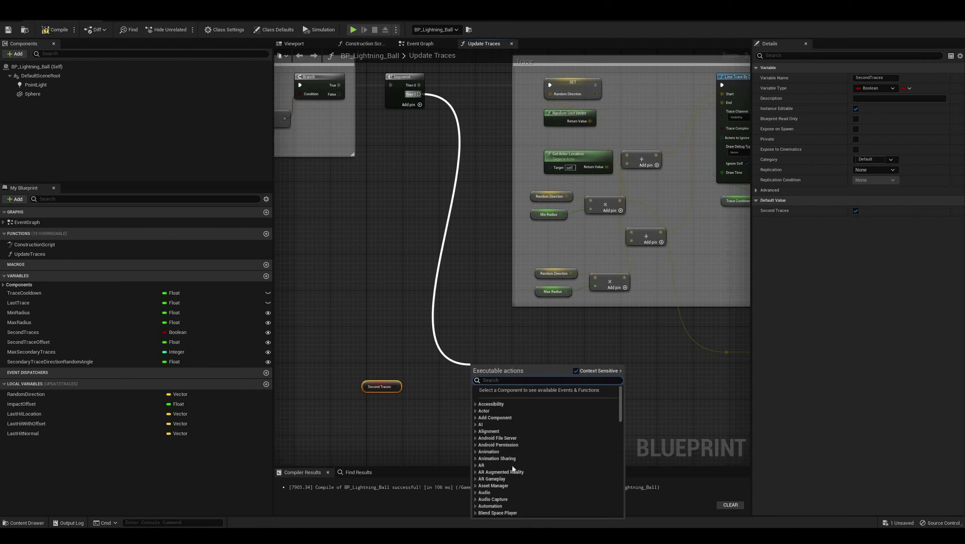
text(br)
key(Return)
drag(398, 388, 468, 388)
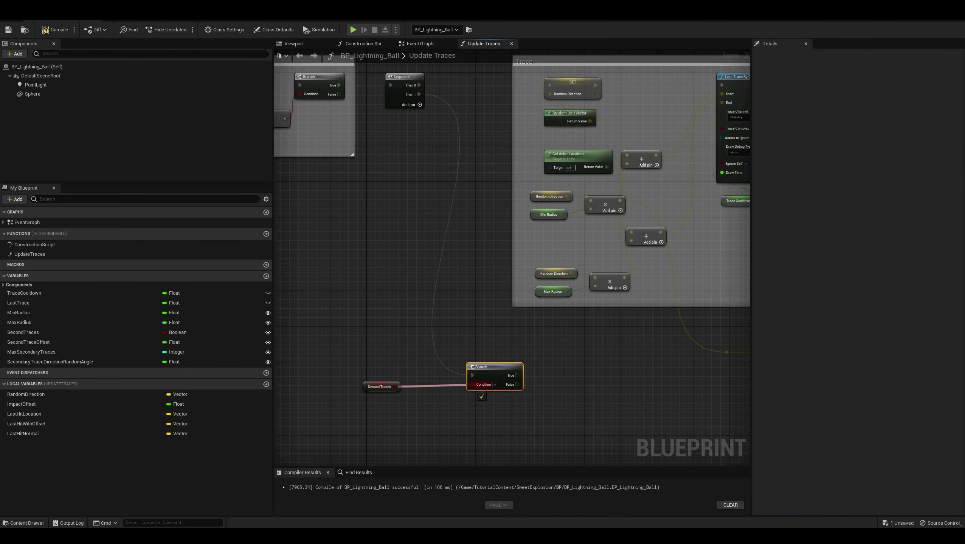
right_drag(468, 388, 443, 349)
drag(344, 323, 452, 340)
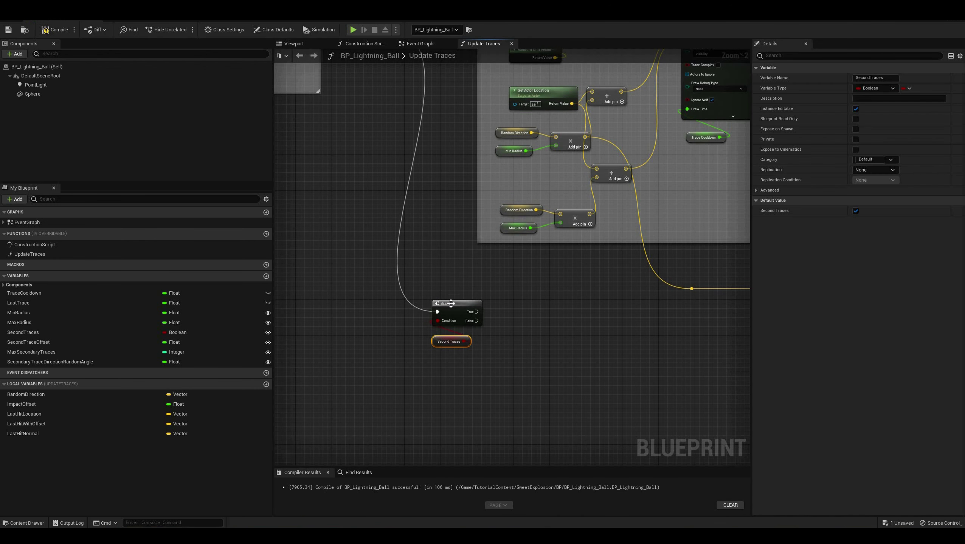
drag(452, 303, 448, 376)
right_drag(492, 334, 421, 285)
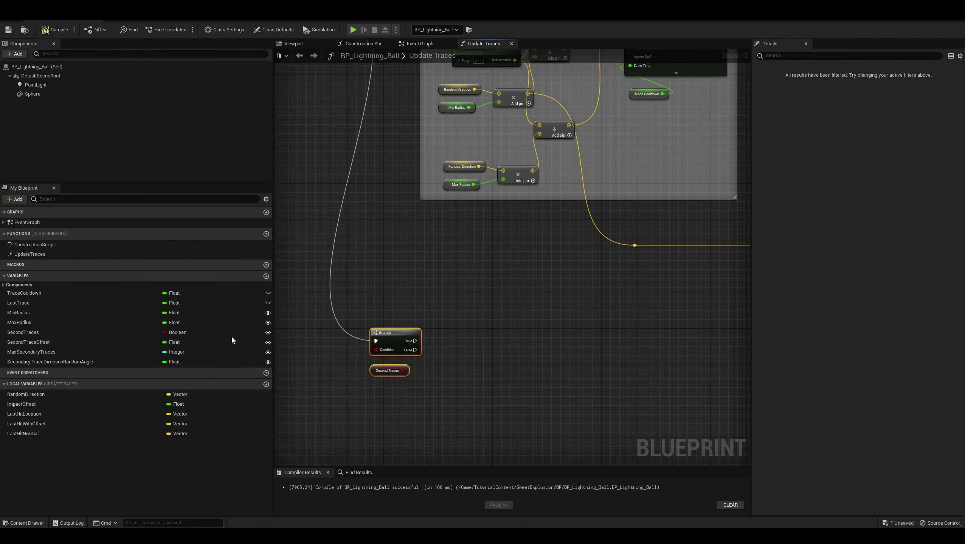
right_click(468, 331)
text(for loop)
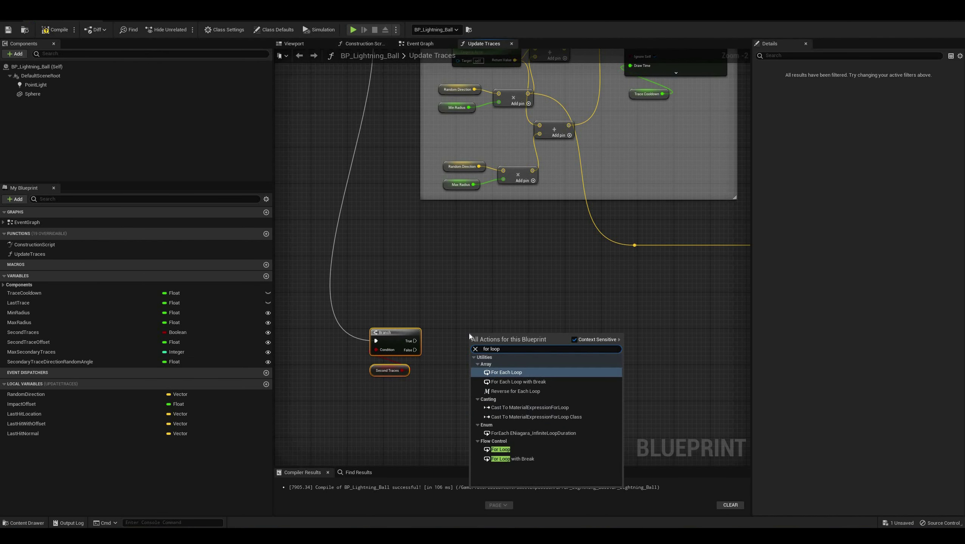
click(405, 345)
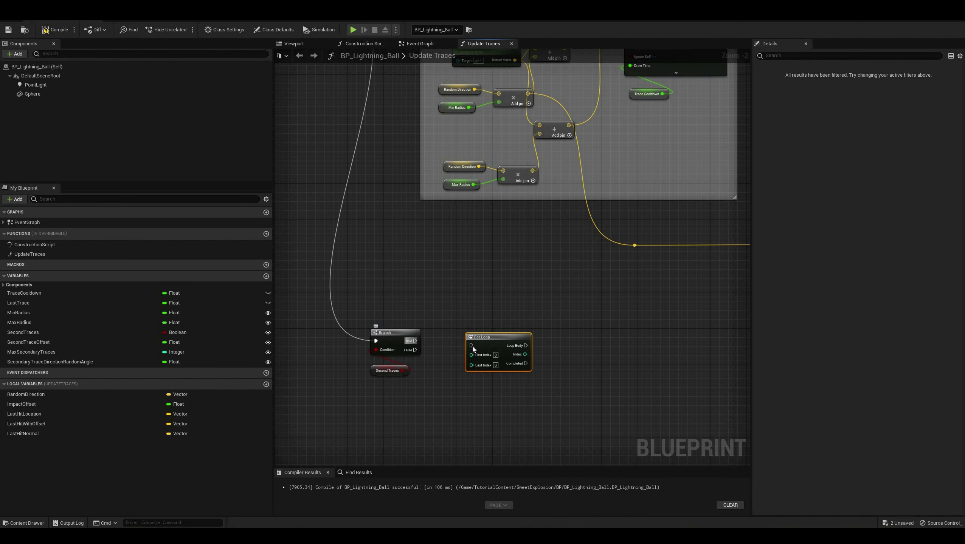
drag(415, 341, 485, 334)
drag(512, 304, 467, 382)
key(Delete)
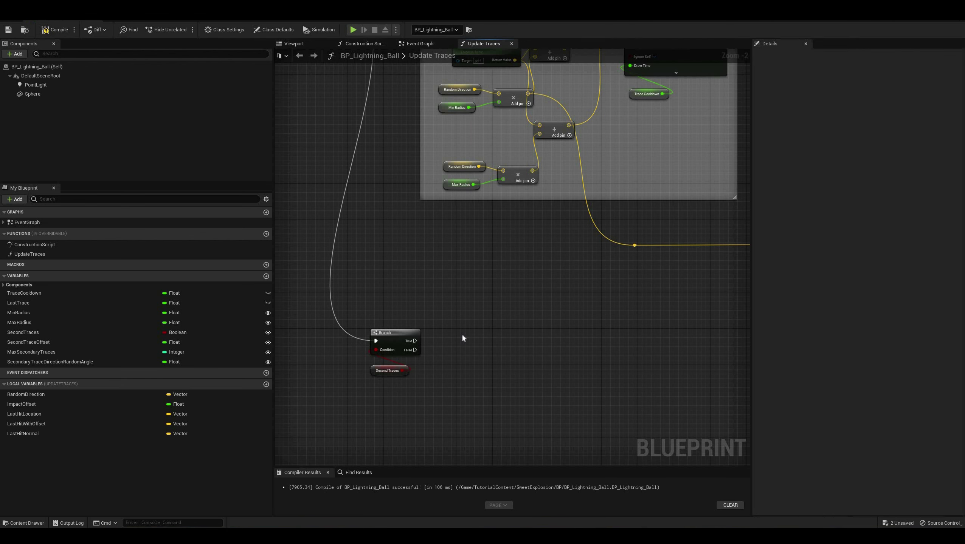
Add a For Loop with Break node and connect it to the True output of the Second Traces branch.
right_click(462, 335)
text(for loo)
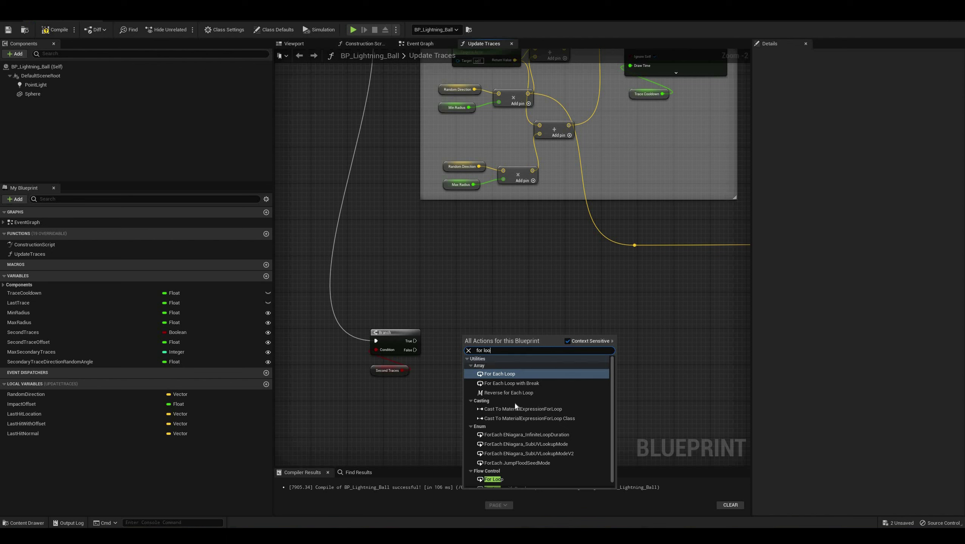
scroll(517, 482, down, 1)
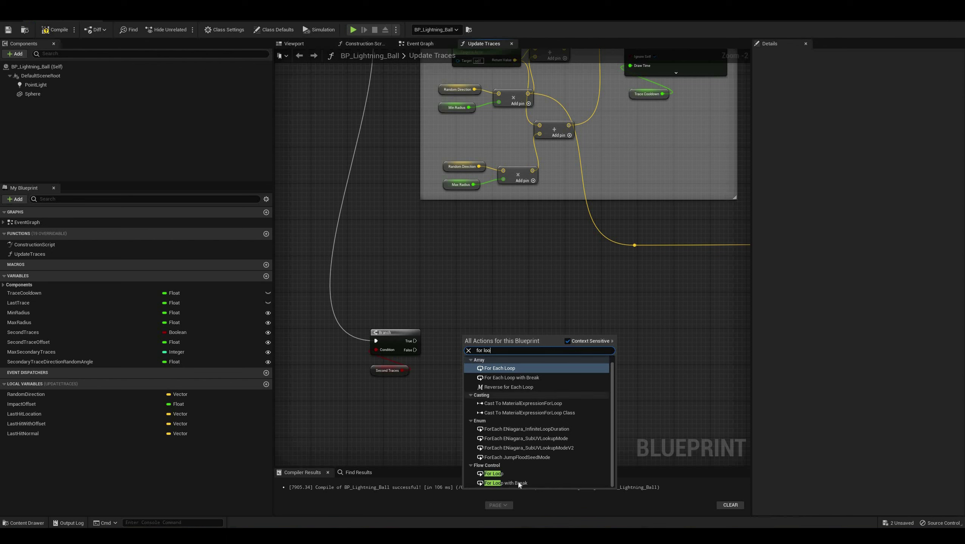
click(518, 484)
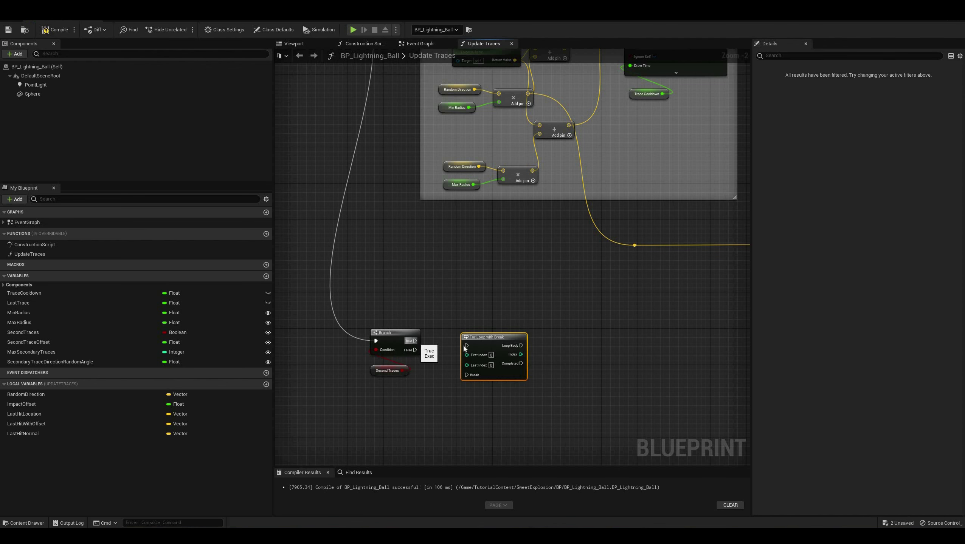
drag(415, 341, 480, 337)
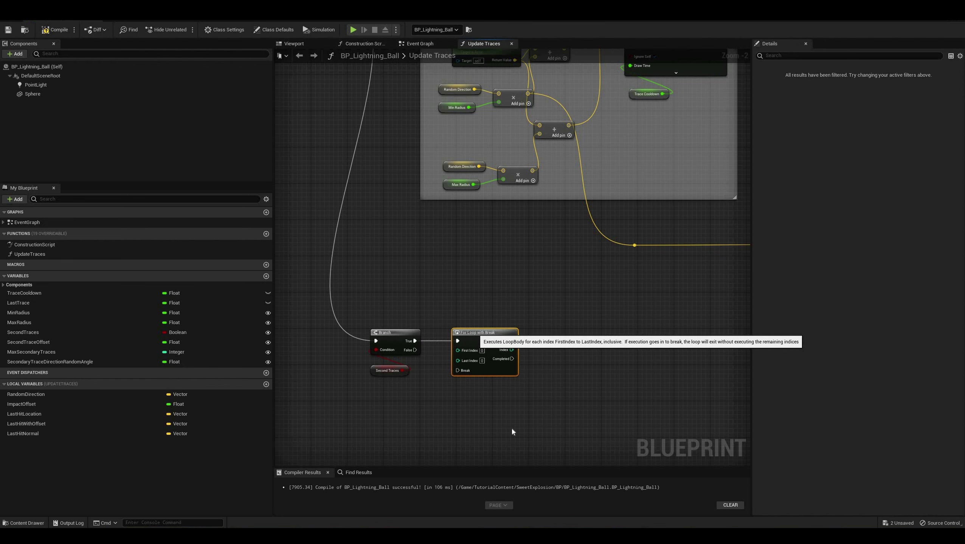
Set the loop's First Index to 1 and feed its Last Index from a MaxSecondaryTraces getter.
right_drag(511, 427, 514, 392)
scroll(438, 384, up, 1)
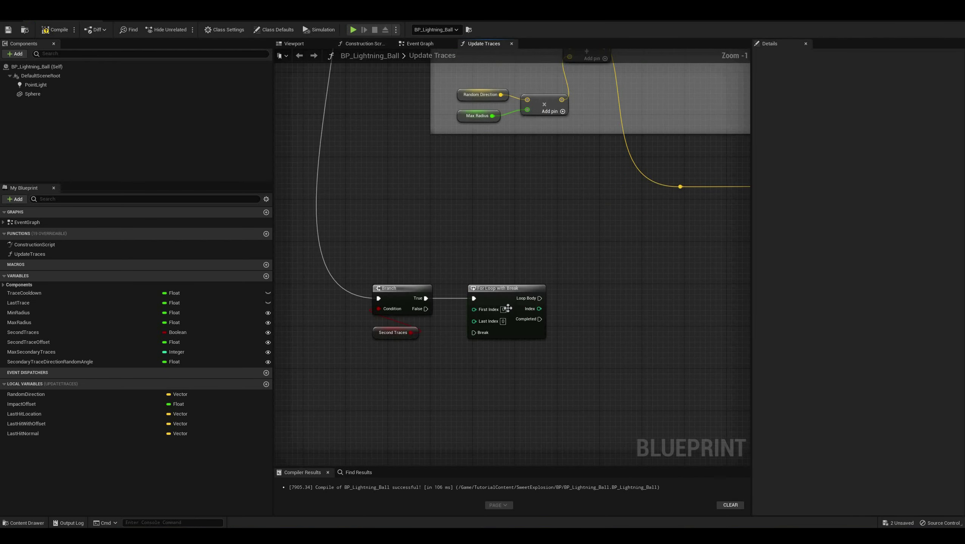
click(503, 309)
text(1)
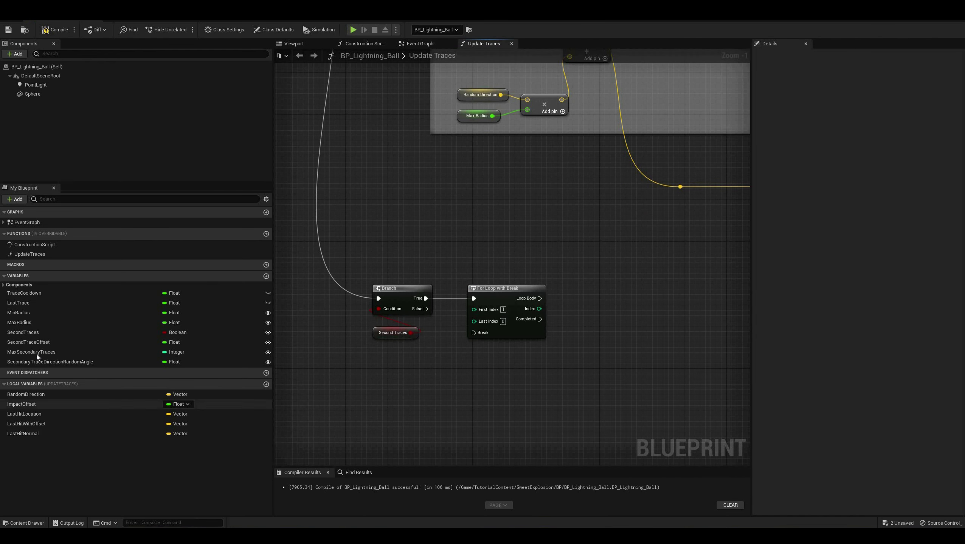
drag(31, 352, 388, 381)
click(412, 378)
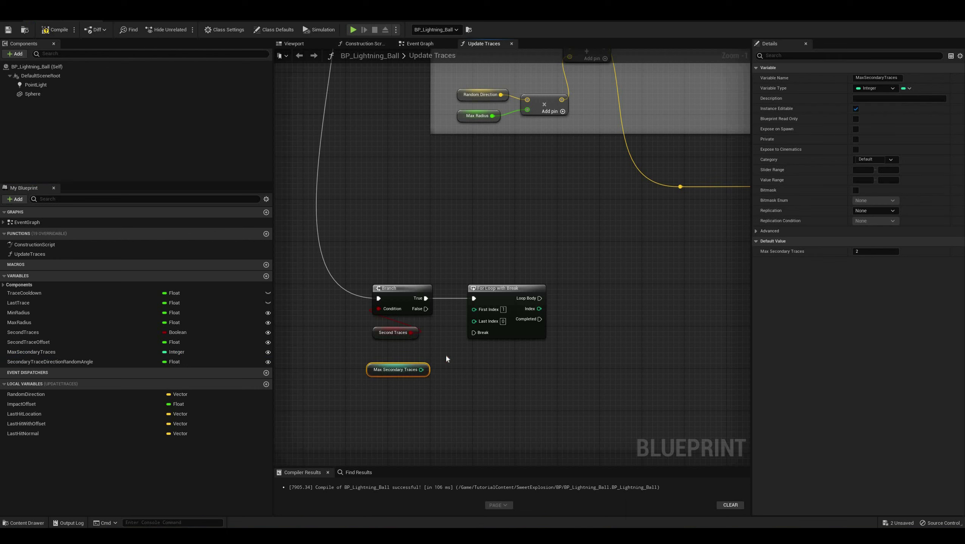
drag(474, 321, 383, 358)
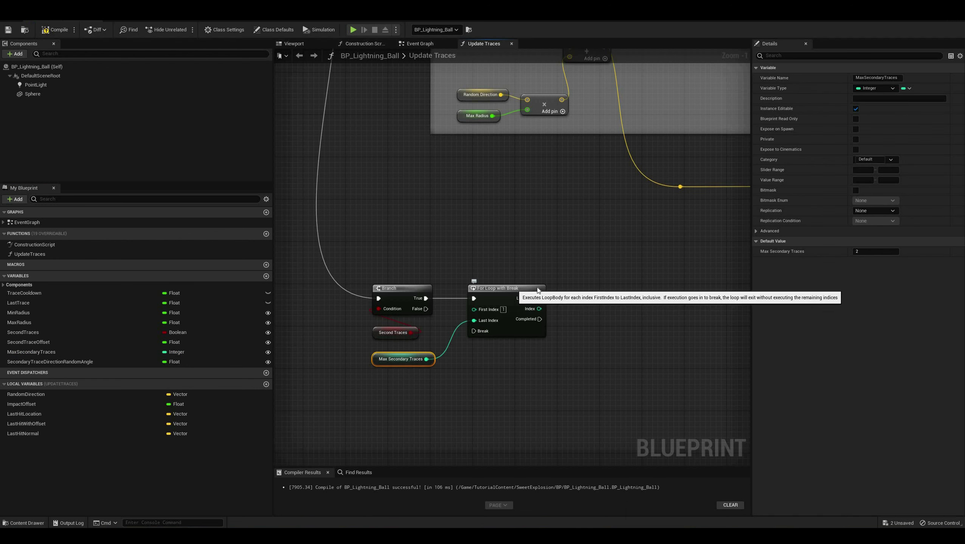
drag(507, 293, 533, 289)
click(560, 376)
Paste the copied secondary trace nodes beside the loop and connect Loop Body to the Line Trace By Channel node.
right_drag(561, 376, 453, 370)
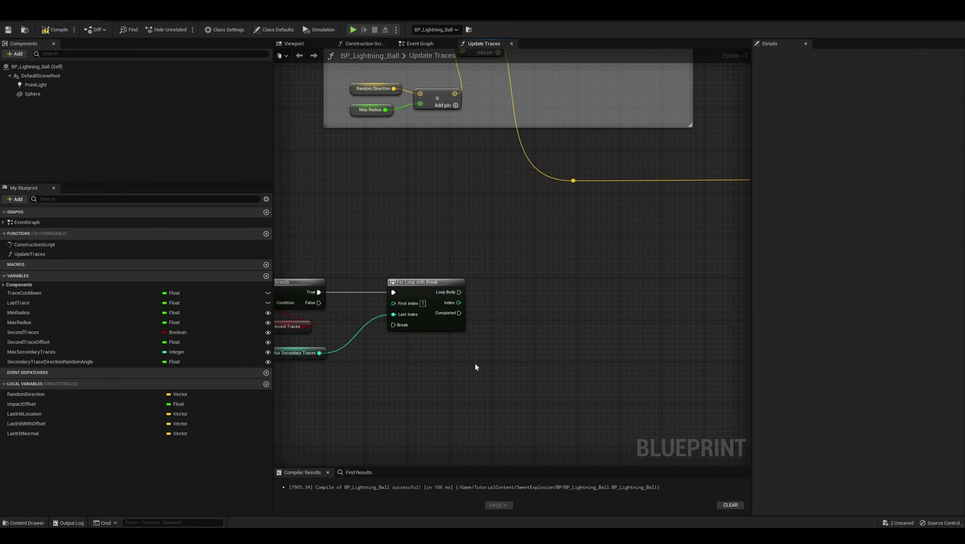
scroll(474, 365, down, 1)
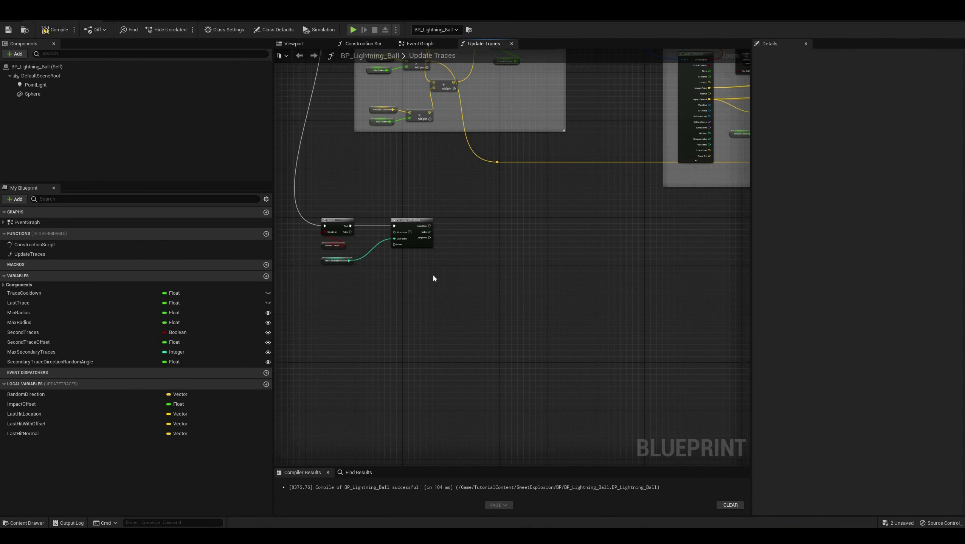
scroll(433, 276, up, 2)
key(ctrl+v)
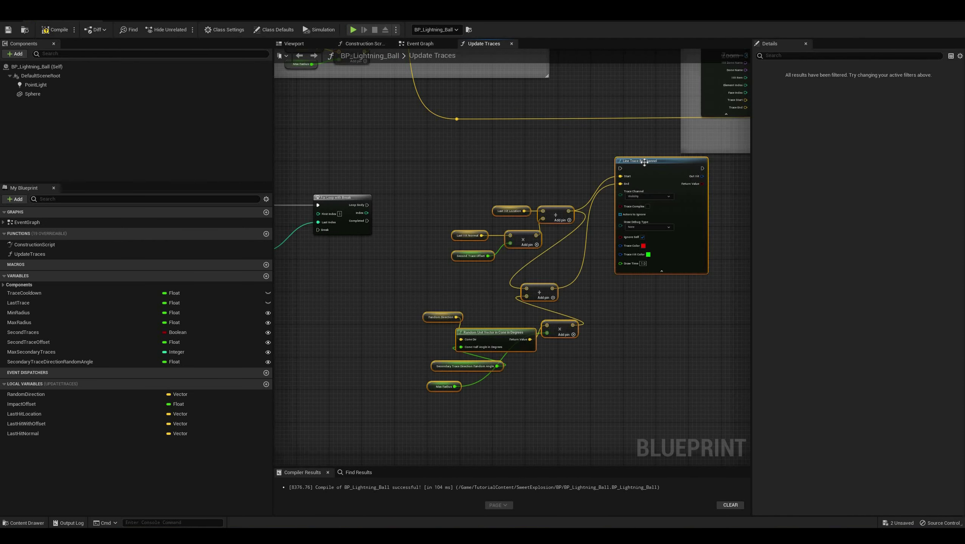
mouse_move(621, 164)
mouse_down()
mouse_move(503, 219)
mouse_move(469, 212)
mouse_up()
click(475, 381)
right_drag(475, 381, 605, 357)
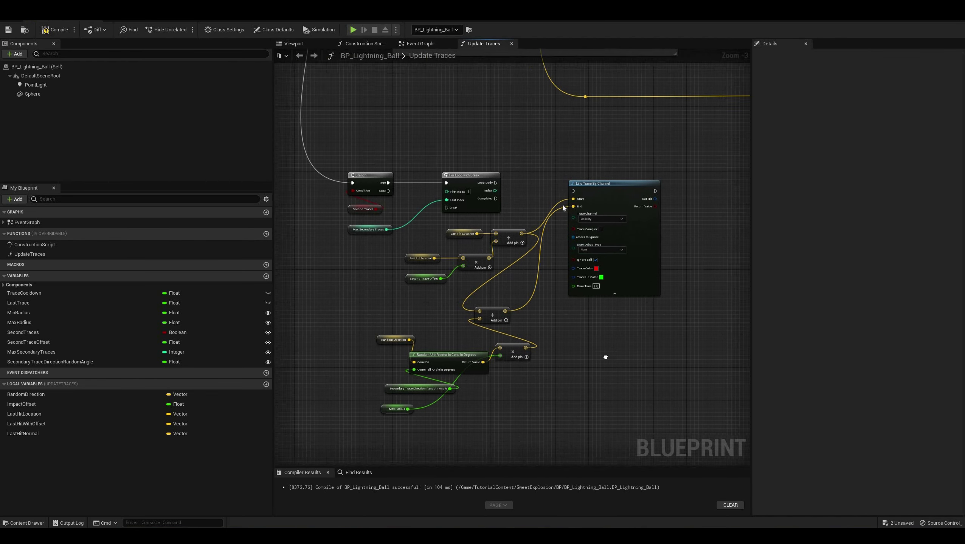
drag(573, 191, 574, 189)
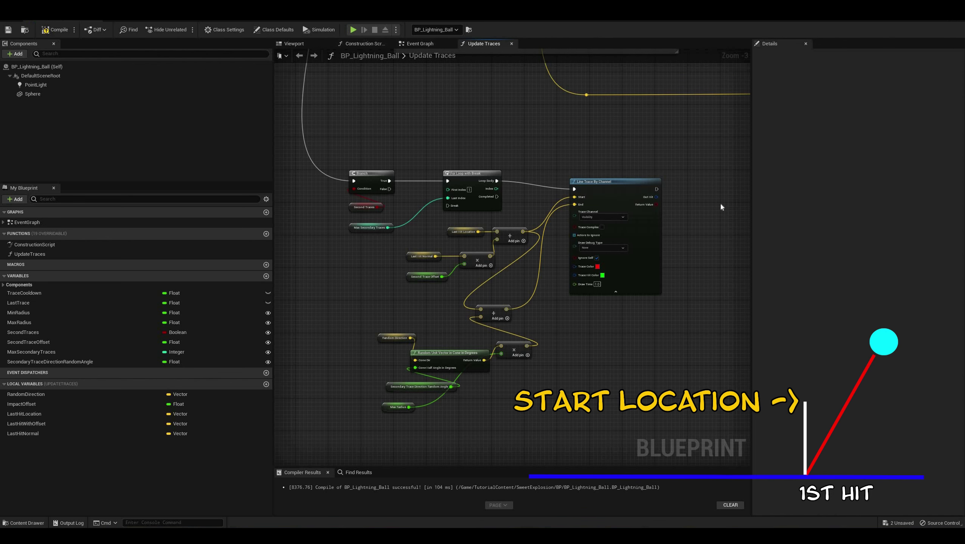
Space the pasted trace nodes out from the For Loop with Break node and align the line trace with it.
drag(718, 208, 396, 424)
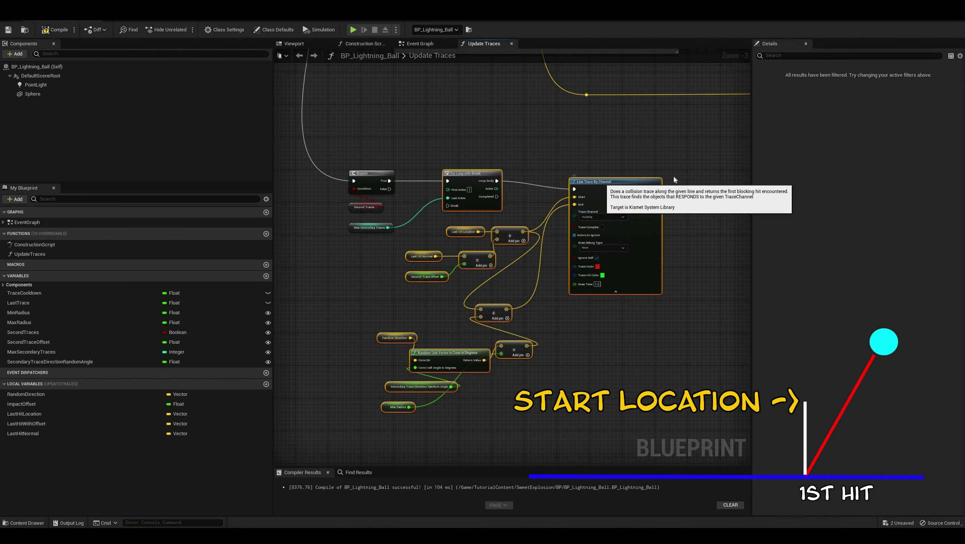
drag(602, 182, 675, 178)
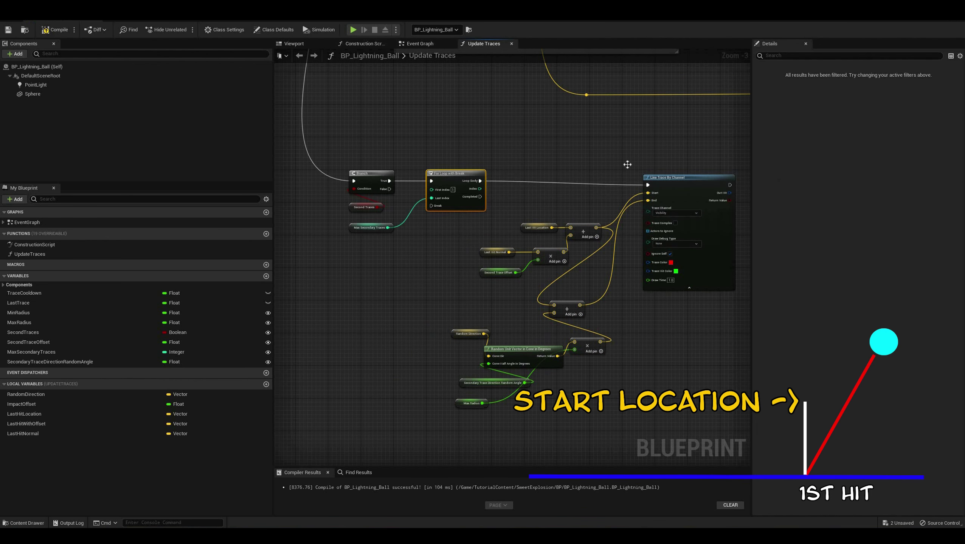
right_drag(627, 164, 559, 141)
mouse_move(715, 159)
mouse_down()
mouse_move(407, 394)
mouse_move(420, 397)
mouse_up()
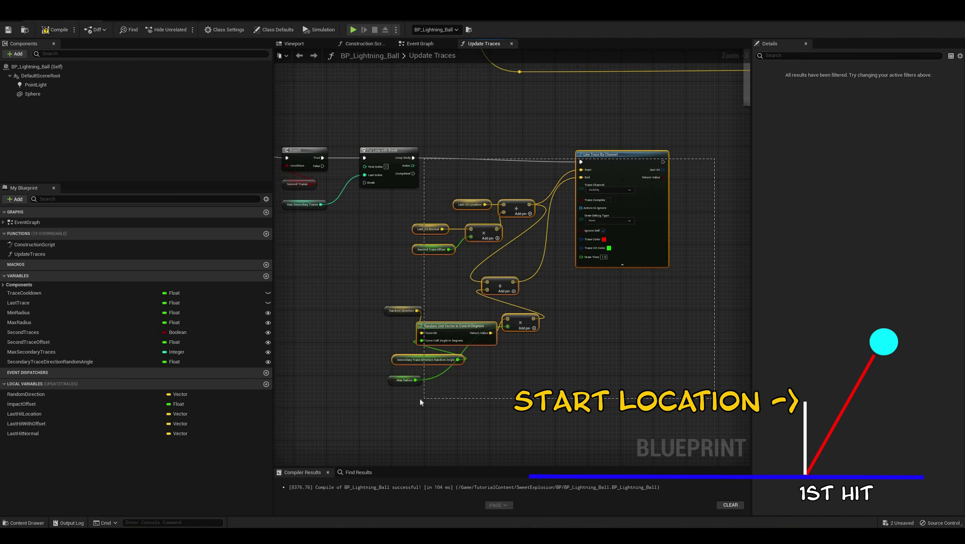
drag(620, 163, 656, 156)
click(607, 130)
Shift the secondary trace nodes further down in the graph, away from the Trace group.
scroll(514, 143, down, 1)
right_drag(514, 143, 561, 161)
mouse_move(705, 155)
mouse_down()
mouse_move(480, 248)
mouse_move(392, 344)
mouse_up()
drag(658, 168, 660, 224)
click(508, 217)
Move the start-location nodes (Last Hit Location, Last Hit Normal, Second Trace Offset and their math nodes) away from the end-location nodes.
right_drag(508, 216, 455, 160)
scroll(400, 236, up, 2)
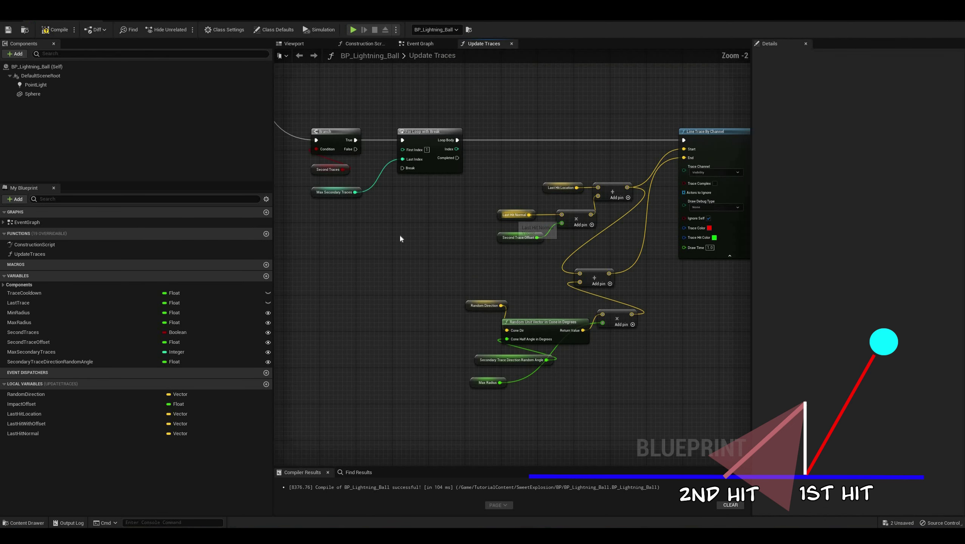
right_drag(475, 224, 407, 239)
scroll(408, 240, up, 1)
right_drag(439, 190, 399, 211)
drag(521, 292, 392, 208)
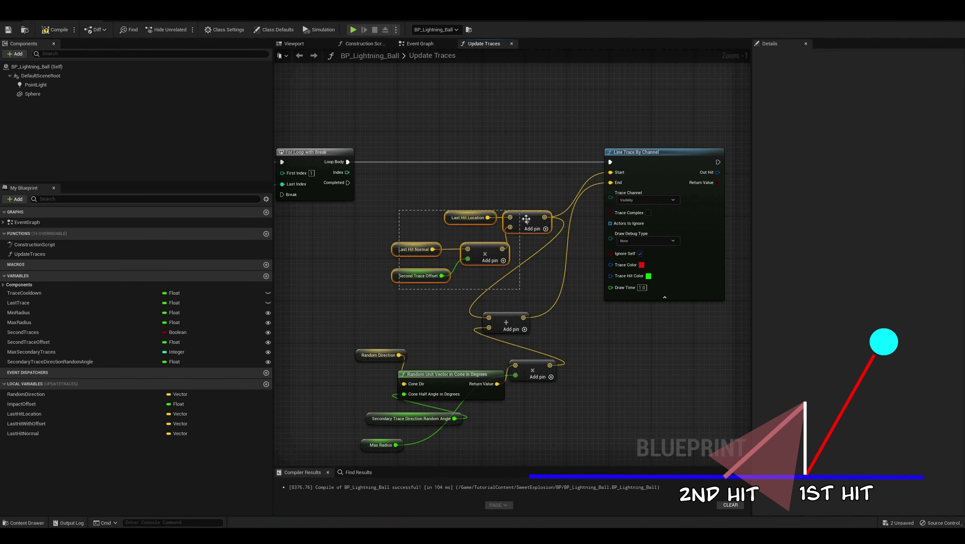
drag(506, 214, 480, 193)
click(526, 237)
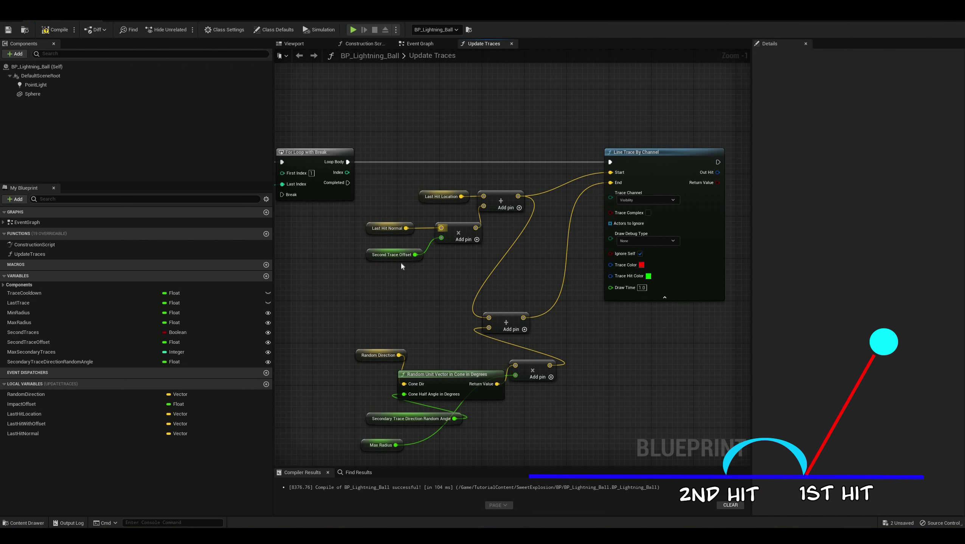
Review the secondary trace's start and end calculations, then the primary Trace and Niagara spawning groups that lead into them.
scroll(432, 290, down, 1)
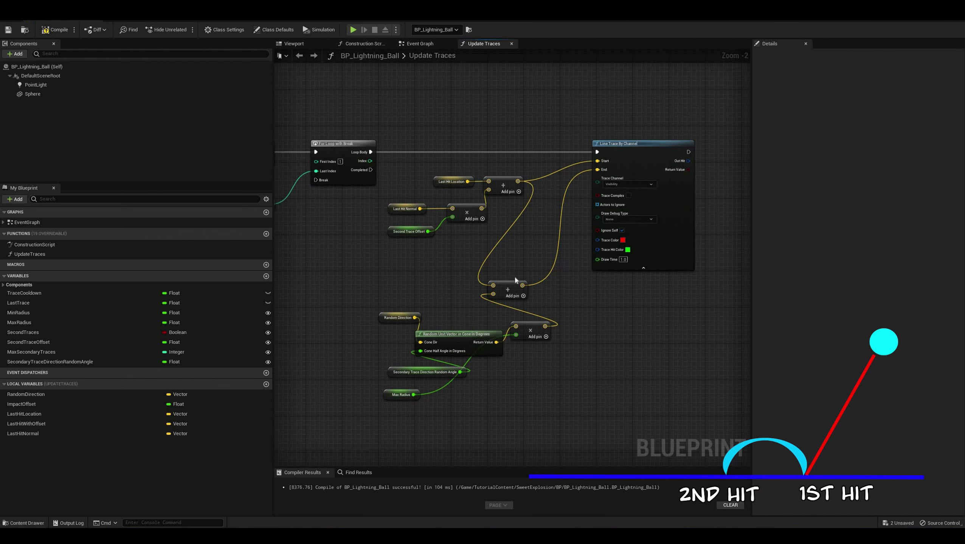
scroll(439, 316, up, 2)
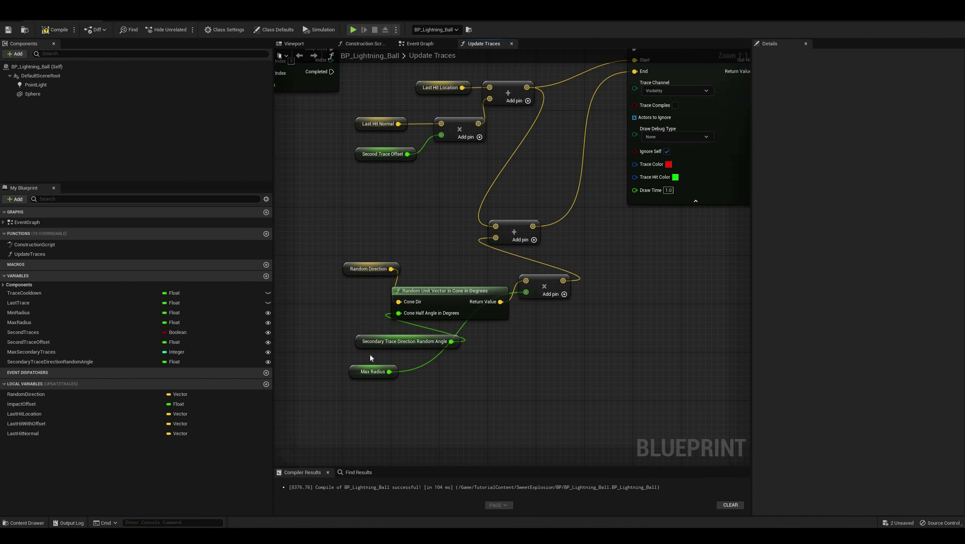
right_drag(582, 146, 526, 226)
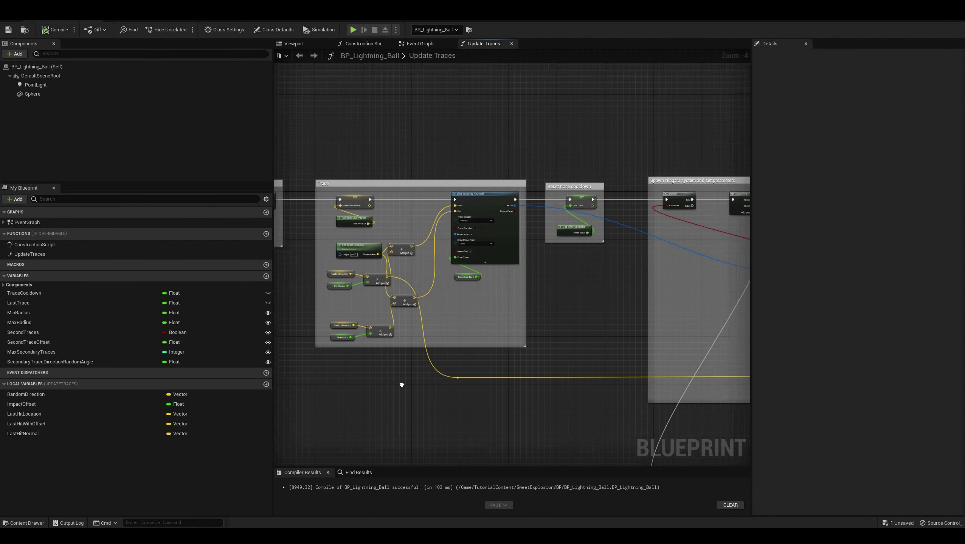
right_drag(722, 348, 507, 348)
scroll(507, 348, up, 2)
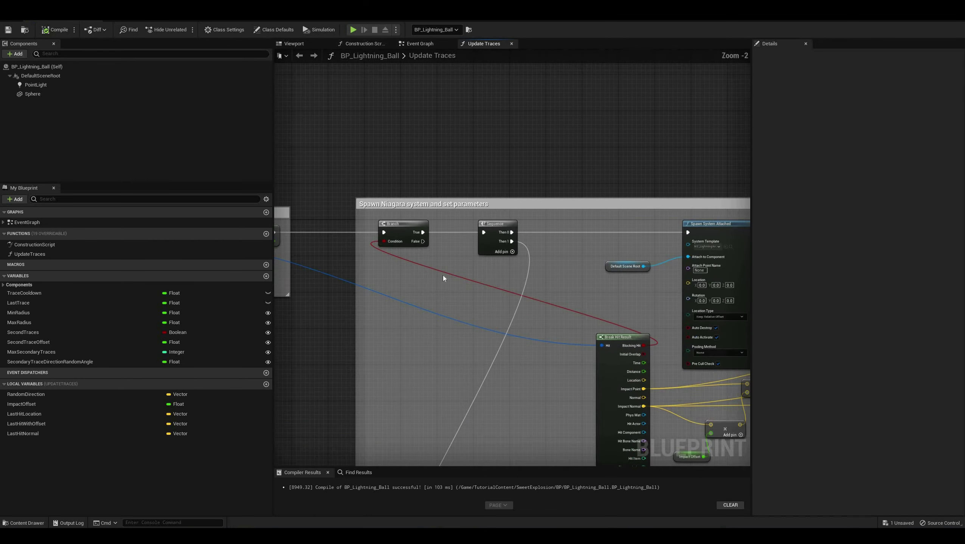
scroll(442, 276, down, 3)
mouse_move(442, 276)
right_down()
mouse_move(481, 283)
mouse_move(459, 285)
right_up()
scroll(517, 242, up, 3)
mouse_move(559, 249)
right_down()
mouse_move(501, 226)
mouse_move(479, 265)
mouse_move(409, 238)
right_up()
scroll(502, 227, down, 1)
scroll(593, 315, down, 1)
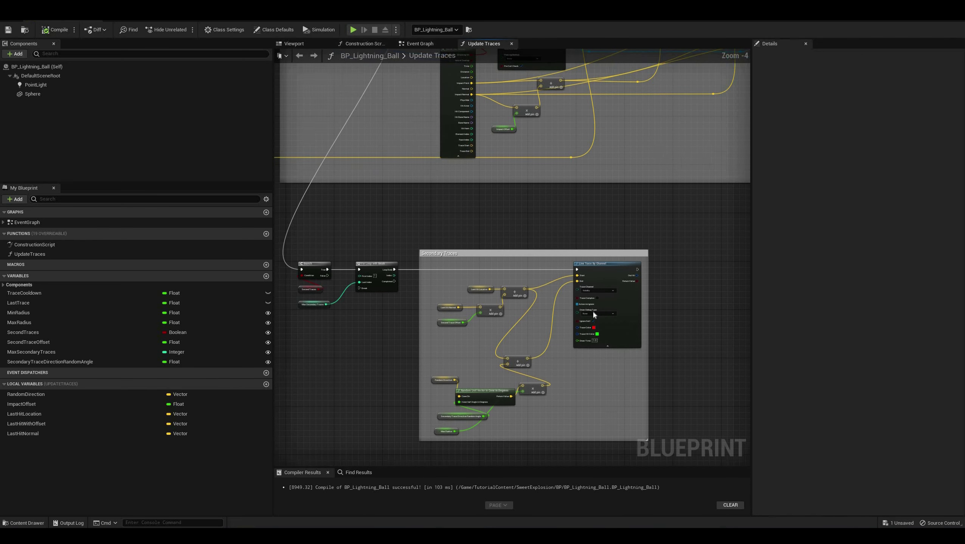
Add a Break Hit Result node from the secondary line trace's Out Hit and compile the blueprint.
right_drag(677, 397, 669, 356)
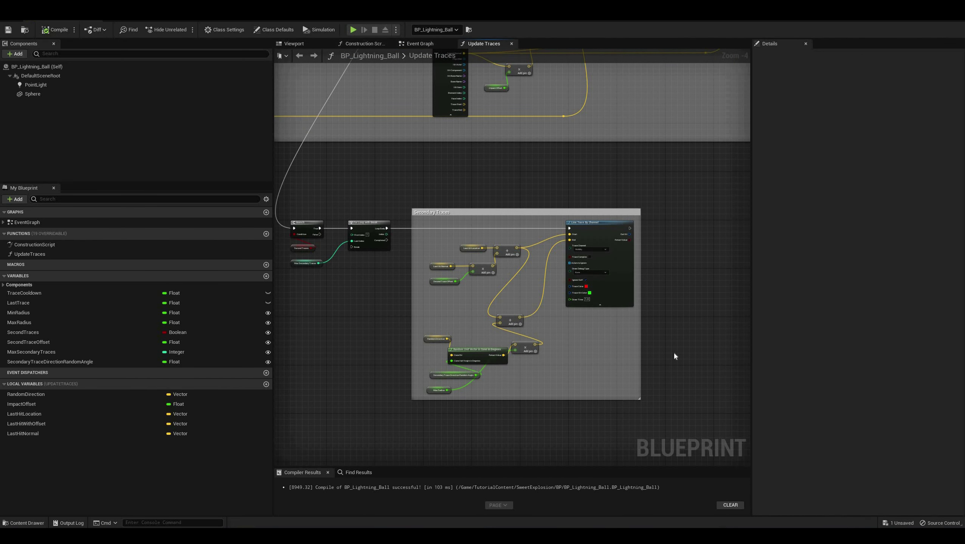
right_drag(632, 330, 524, 311)
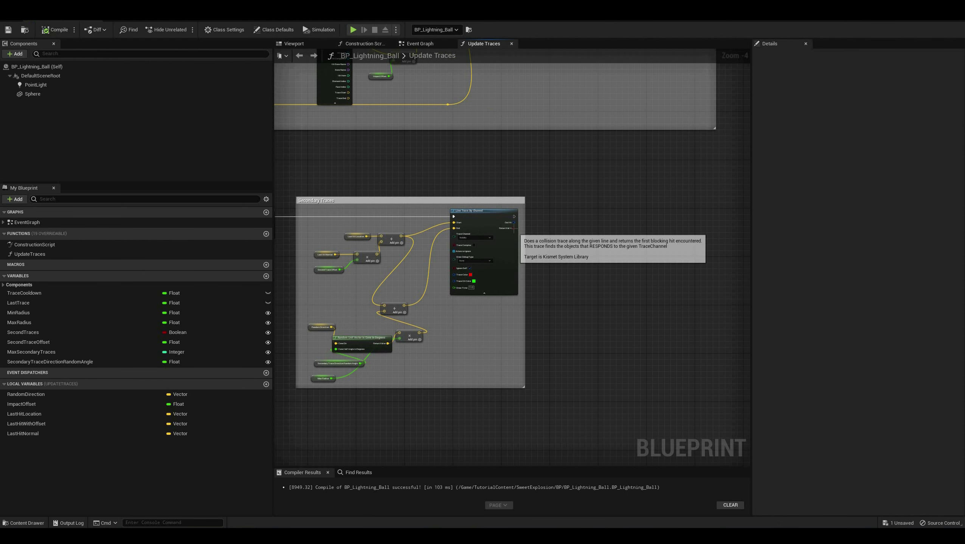
drag(514, 223, 546, 256)
text(br)
click(578, 281)
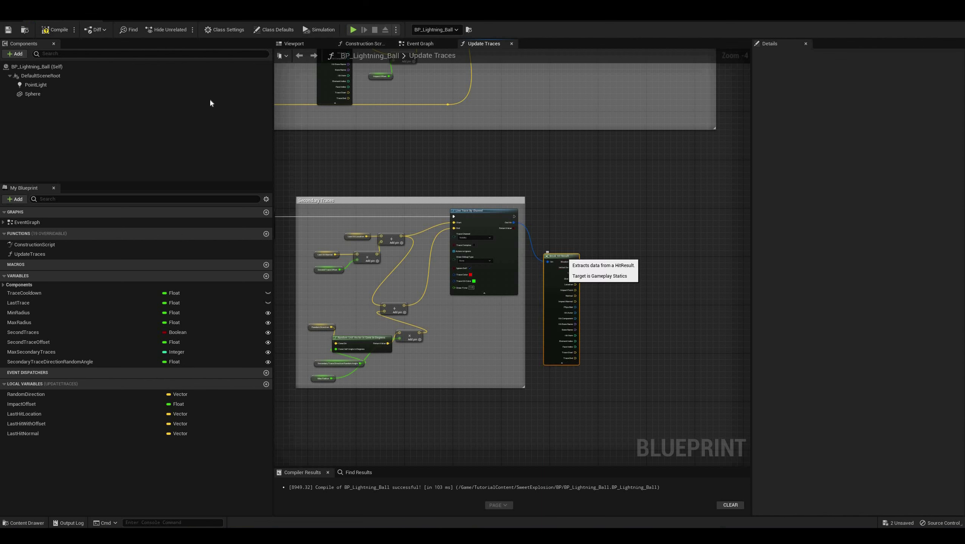
click(53, 30)
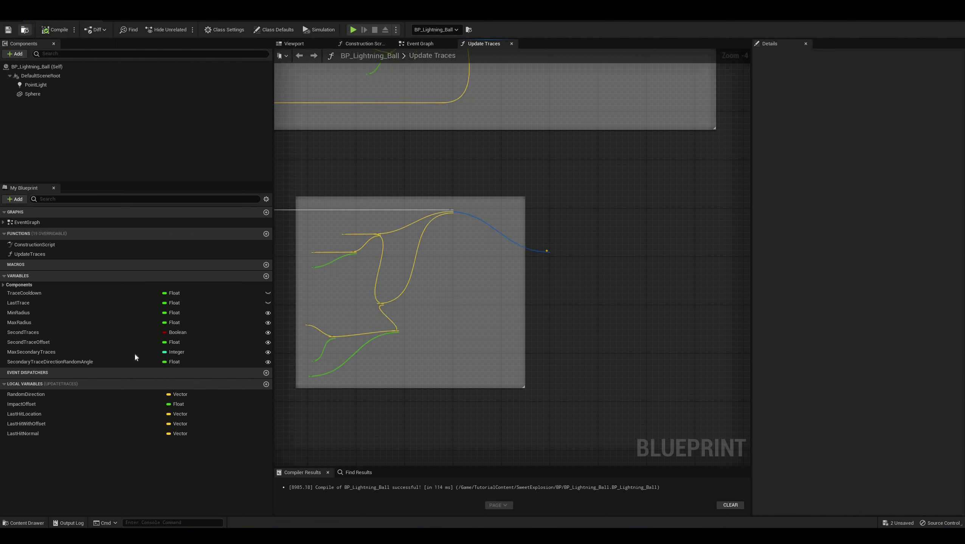
Paste copies of the Branch, Spawn System Attached and three Set Niagara Variable nodes beside Break Hit Result, spacing them out from it.
right_drag(527, 338, 666, 465)
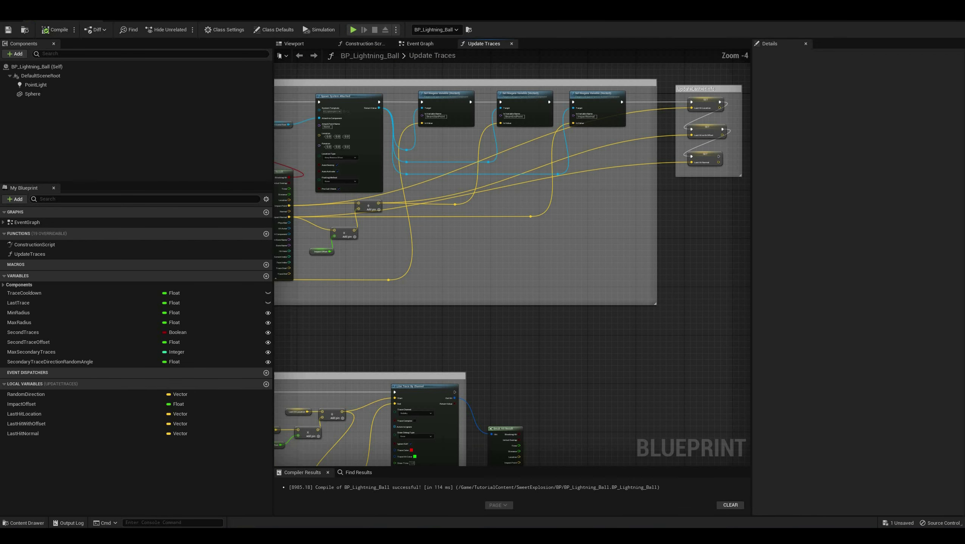
right_drag(465, 298, 461, 299)
key(ctrl+v)
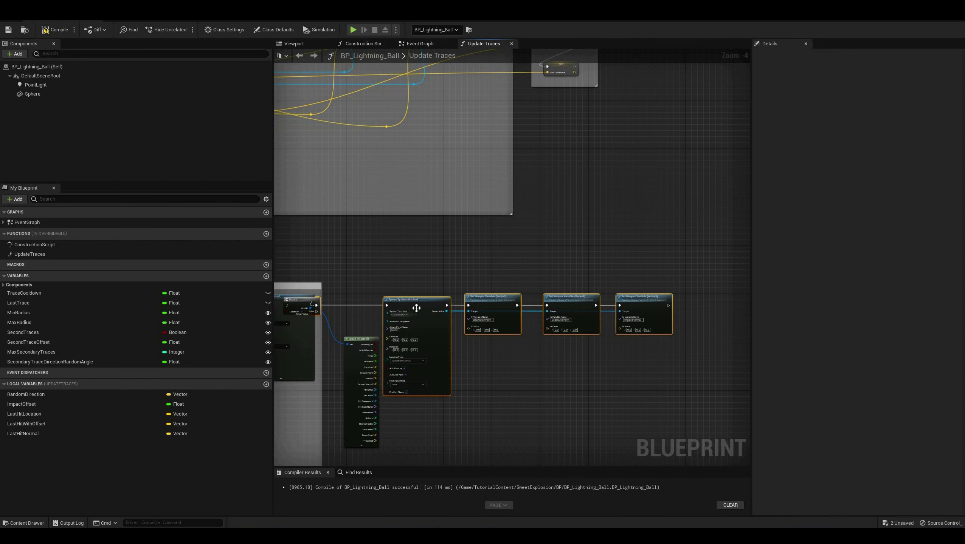
drag(495, 296, 576, 297)
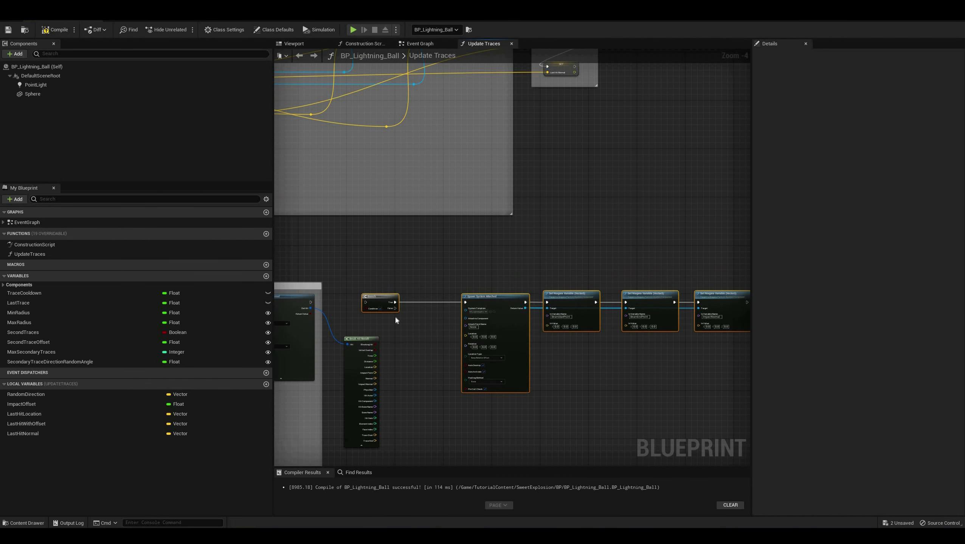
click(395, 316)
Connect Blocking Hit to the pasted Branch's Condition and run the secondary line trace's execution output into that Branch.
scroll(395, 315, up, 1)
right_drag(448, 313, 446, 307)
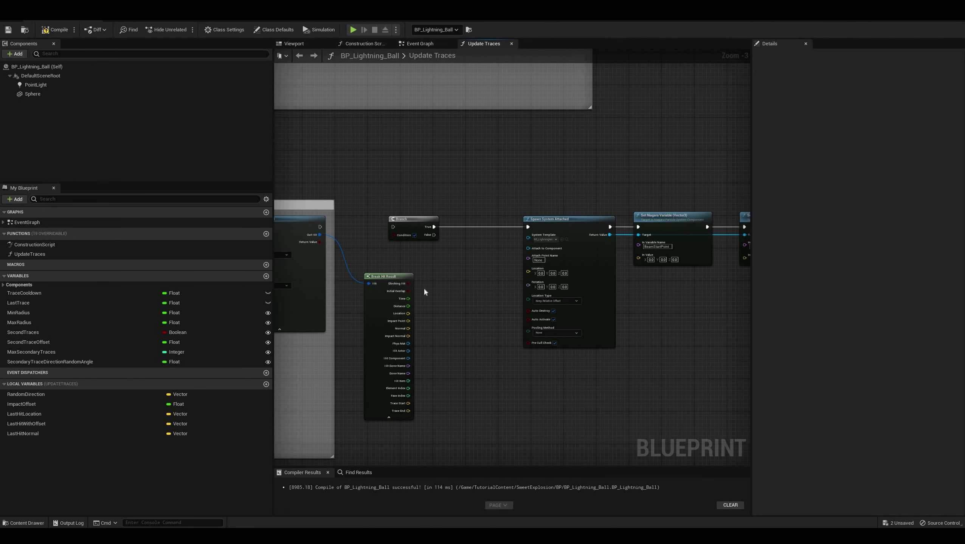
scroll(443, 280, up, 1)
right_drag(530, 291, 497, 278)
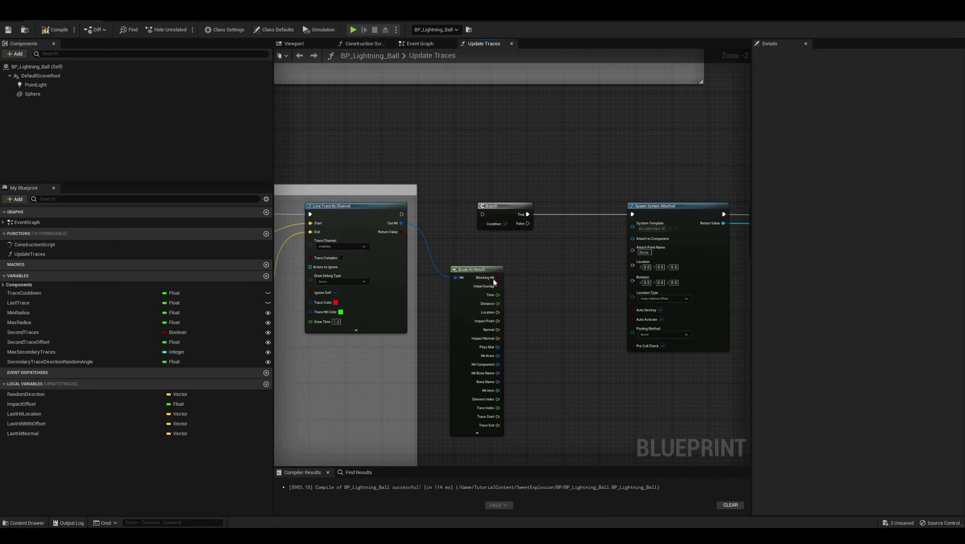
mouse_move(497, 278)
mouse_down()
mouse_move(482, 223)
mouse_move(401, 214)
mouse_up()
scroll(600, 248, down, 1)
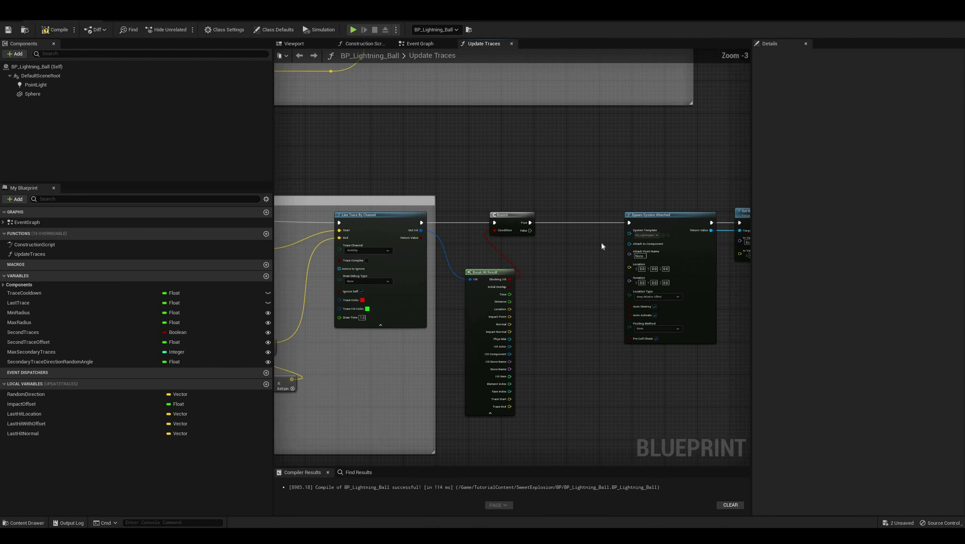
Connect the pasted Branch's False output to the loop's Break input, routing the wire below the Secondary Traces group with two reroute nodes.
mouse_move(600, 248)
right_down()
mouse_move(644, 283)
mouse_move(699, 251)
mouse_move(571, 209)
right_up()
drag(680, 156, 582, 175)
drag(400, 174, 365, 174)
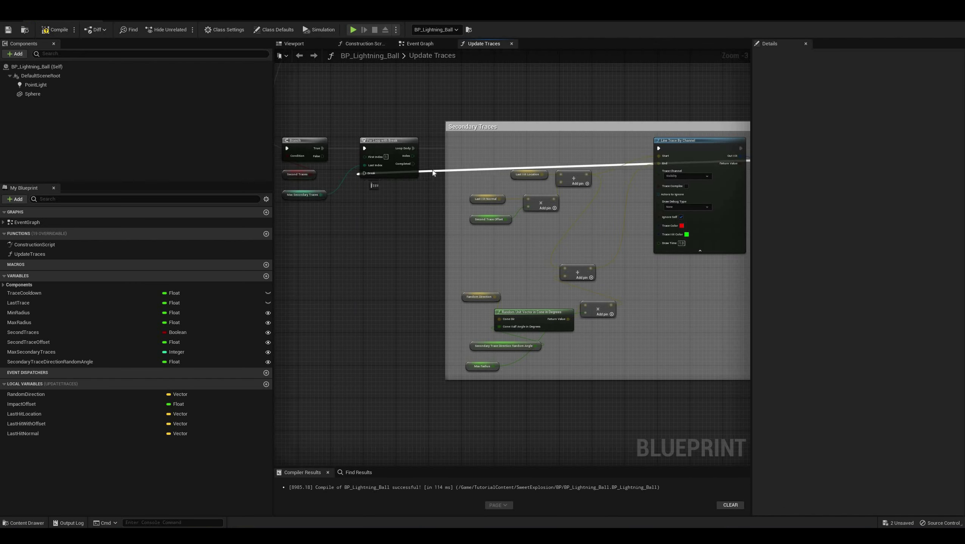
double_click(433, 172)
drag(431, 170, 702, 431)
double_click(640, 412)
drag(629, 413, 294, 434)
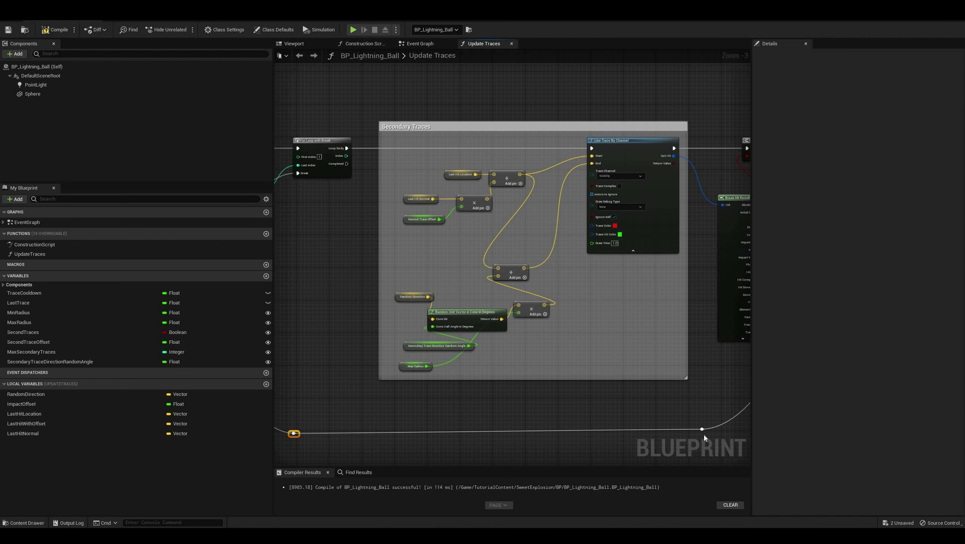
Set the pasted Spawn System Attached node's System Template to the secondary lightning Niagara system.
right_drag(689, 391, 563, 331)
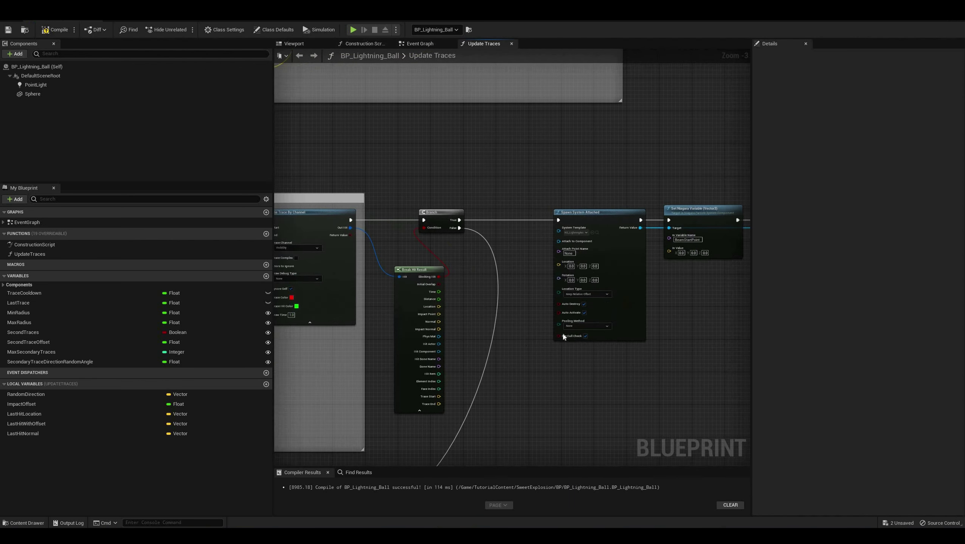
scroll(564, 331, up, 2)
click(409, 203)
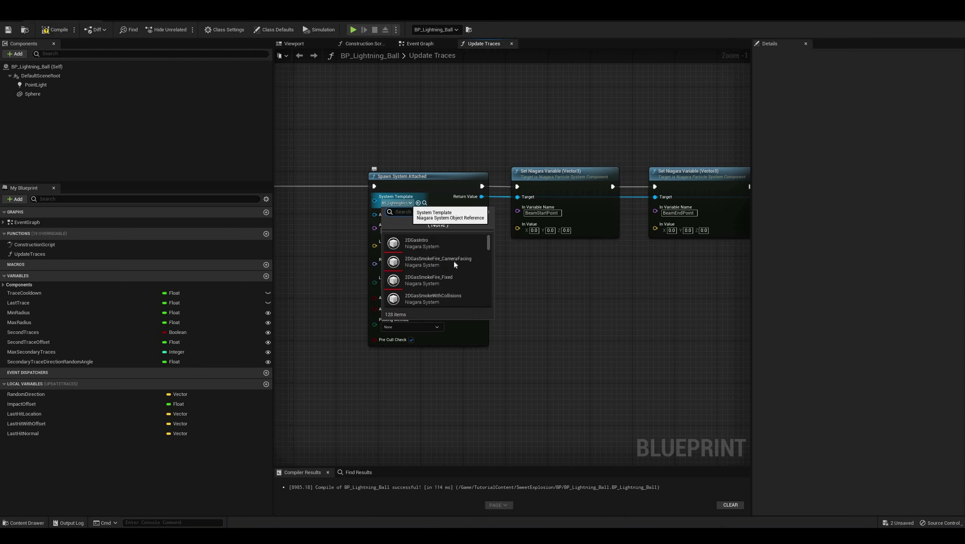
text(lightnin)
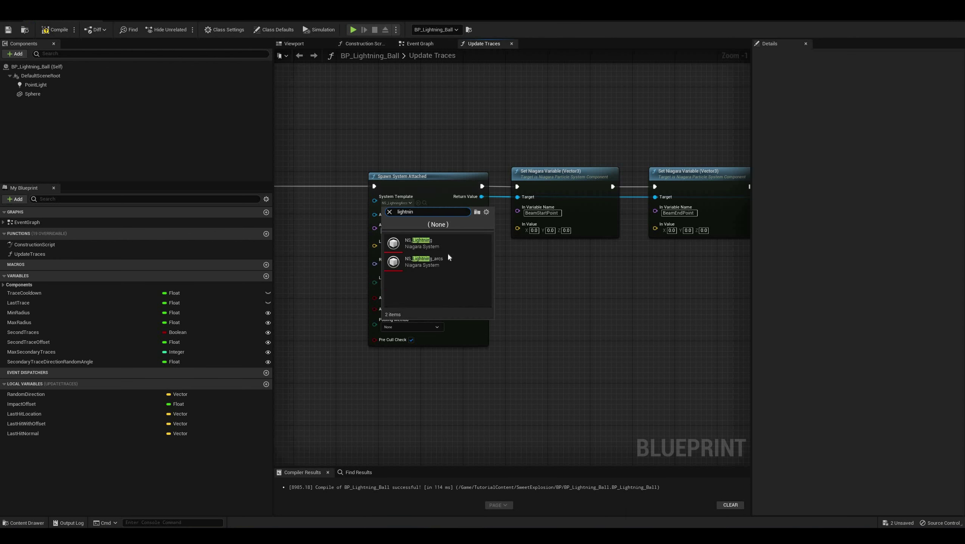
drag(419, 212, 375, 211)
text(seconda)
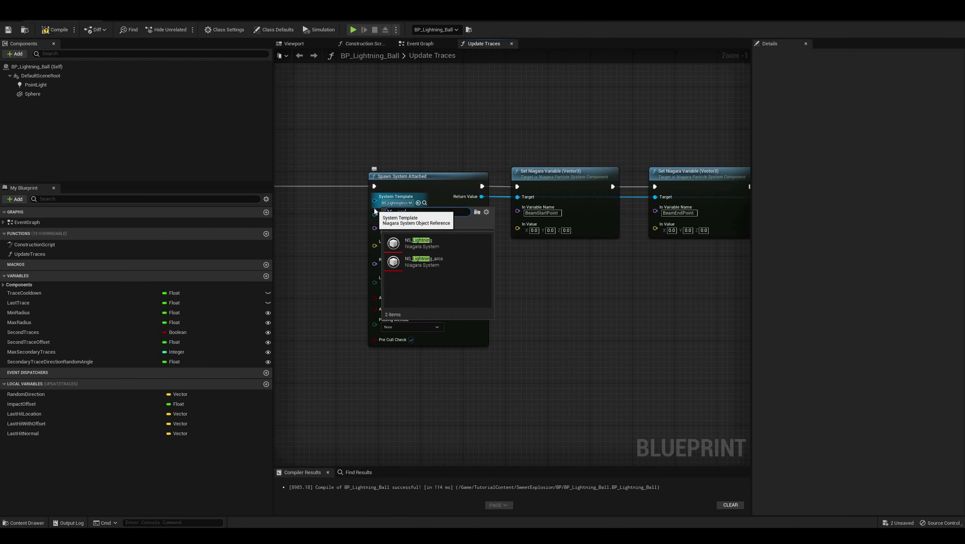
click(430, 242)
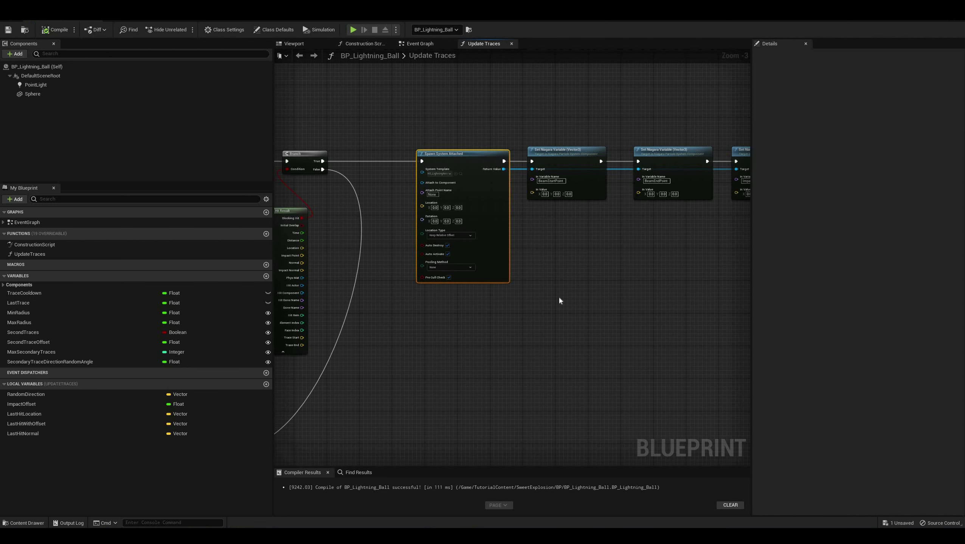
Add a LastHitWithOffset getter and connect it to the In Value of the pasted BeamStartPoint node.
right_drag(580, 266, 533, 314)
click(533, 314)
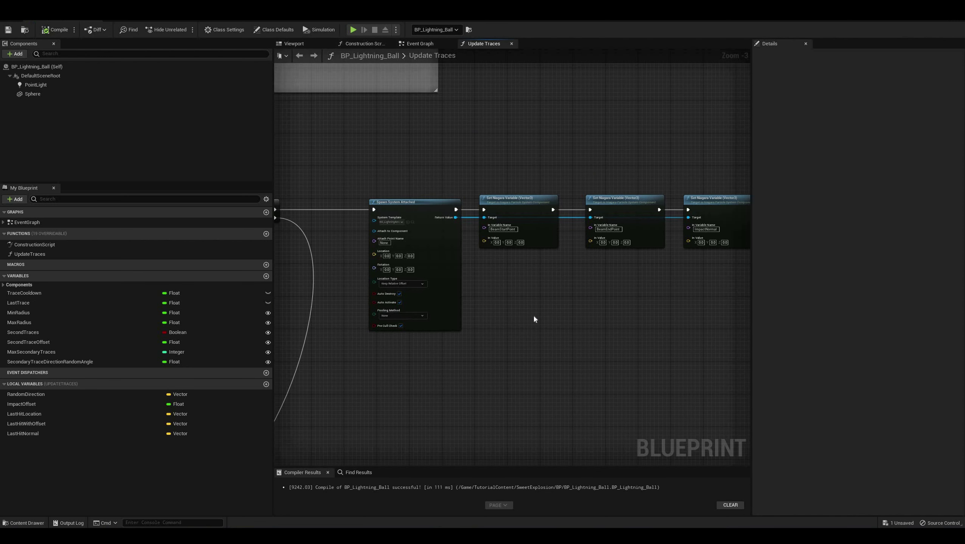
scroll(533, 315, up, 2)
drag(26, 423, 477, 272)
click(500, 282)
drag(470, 221, 522, 271)
Connect the secondary hit's Impact Point to the BeamEndPoint node's In Value, rerouting the wire below Spawn System Attached.
scroll(478, 361, down, 1)
right_drag(481, 387, 614, 366)
drag(346, 290, 720, 219)
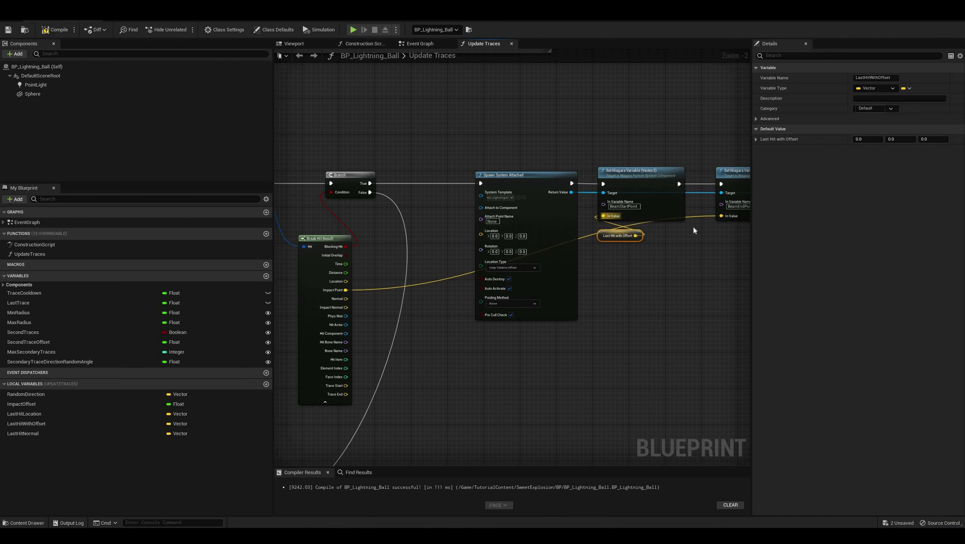
right_drag(637, 215, 580, 212)
click(636, 220)
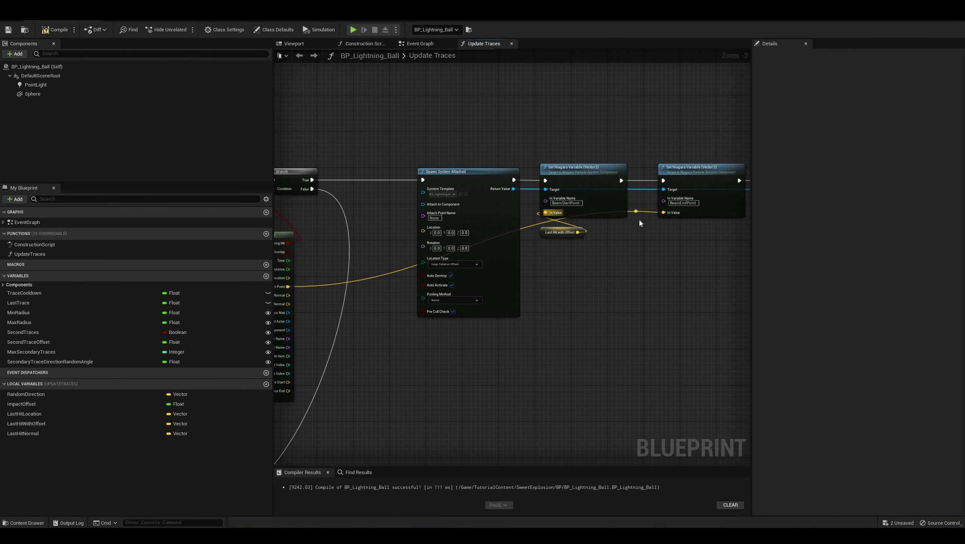
double_click(635, 211)
drag(636, 212, 624, 380)
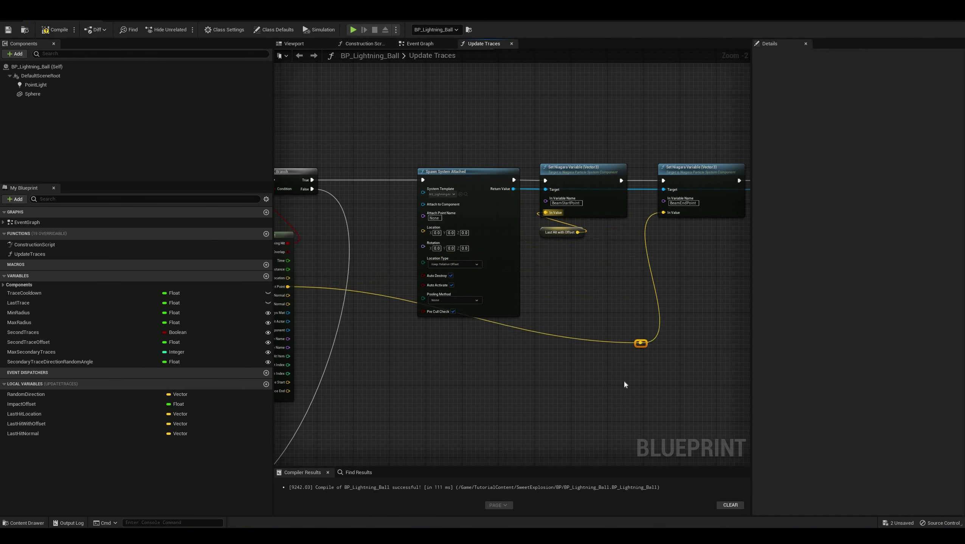
Copy the Impact Offset getter with its multiply and add nodes from the primary Niagara group and paste them beside the secondary Break Hit Result.
right_drag(364, 295, 469, 300)
right_drag(521, 168, 495, 289)
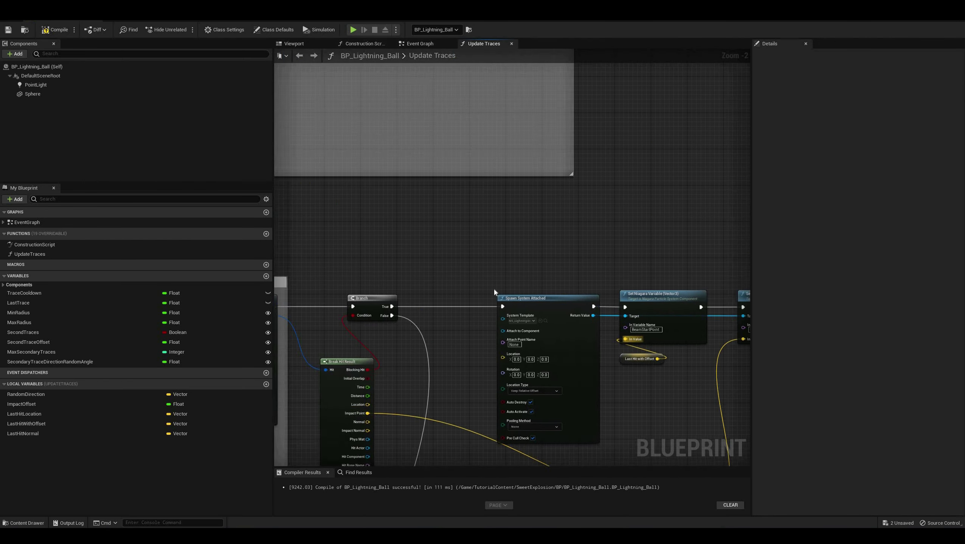
scroll(494, 290, down, 2)
right_drag(355, 116, 591, 179)
drag(452, 238, 504, 182)
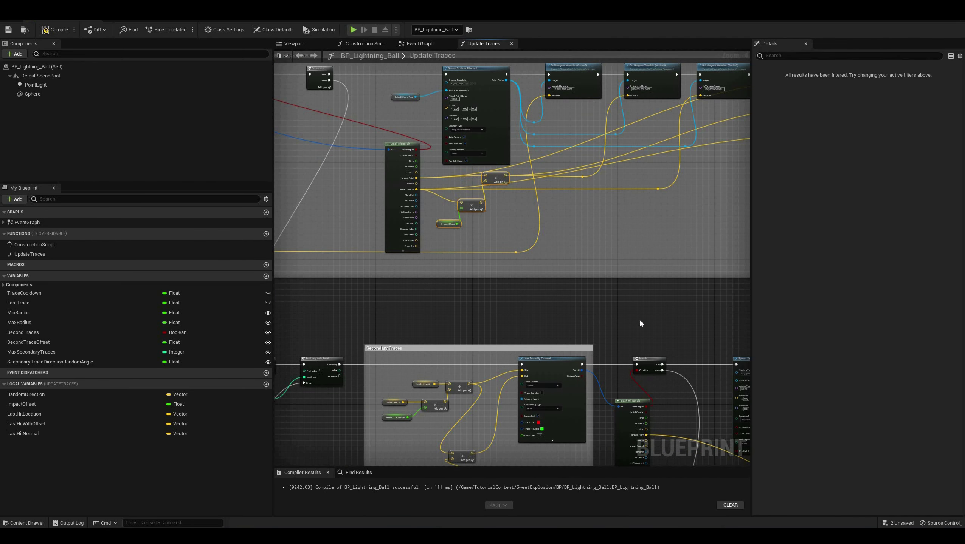
mouse_move(633, 405)
right_down()
mouse_move(578, 327)
mouse_move(560, 323)
right_up()
key(ctrl+v)
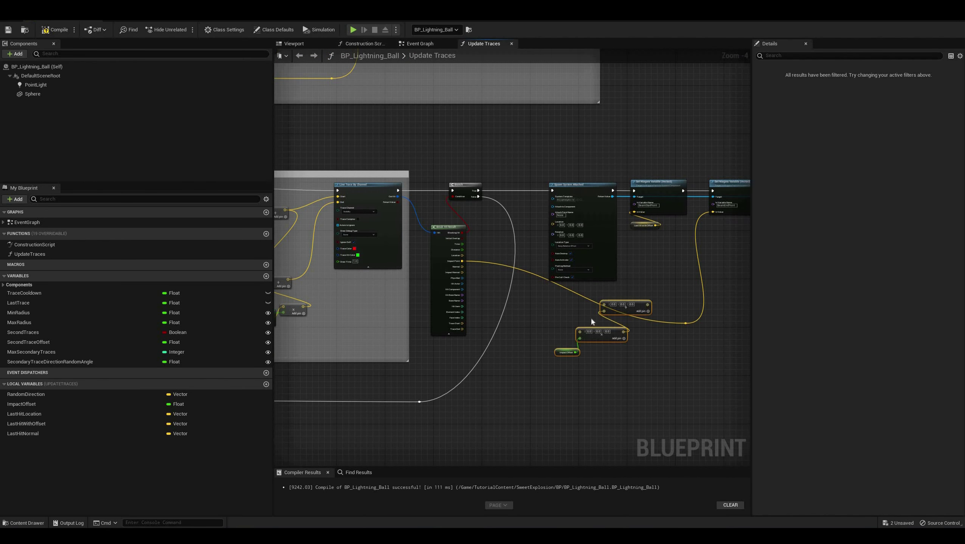
scroll(657, 301, up, 1)
scroll(657, 301, up, 1)
drag(657, 301, 589, 303)
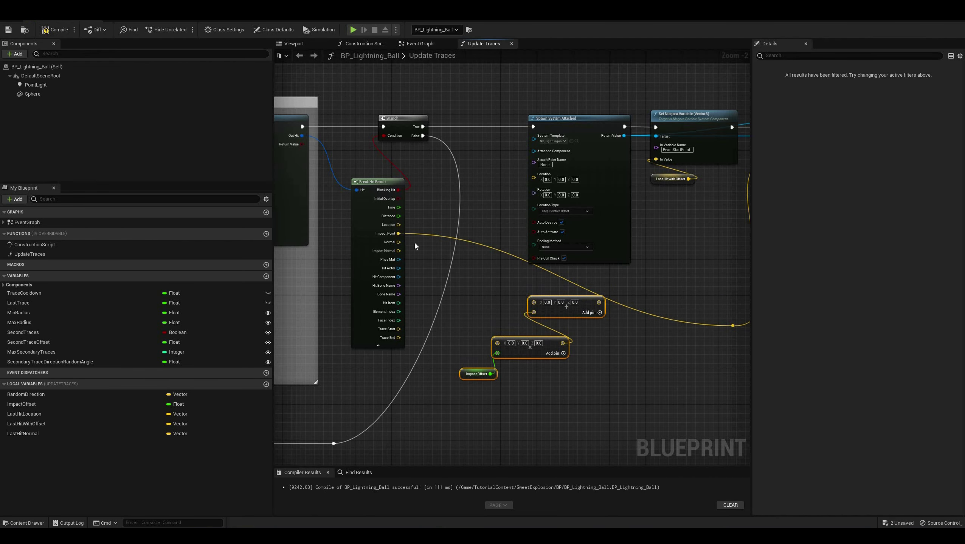
Connect Impact Point to the pasted add node, Impact Normal to the multiply node, and the sum to the BeamEndPoint reroute node.
drag(399, 233, 533, 303)
drag(398, 251, 518, 308)
right_drag(518, 307, 472, 316)
drag(516, 308, 685, 334)
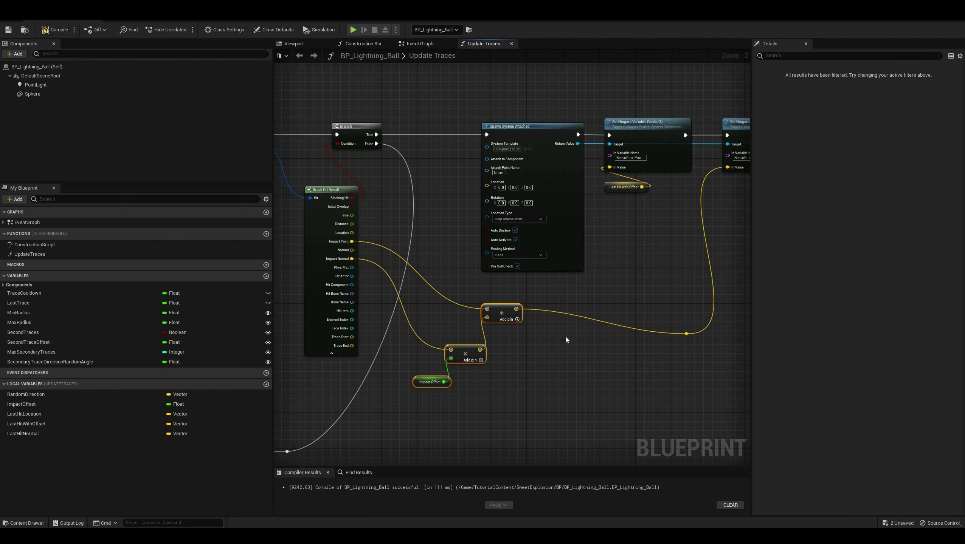
Move the pasted Impact Offset, multiply and add nodes further below the Spawn System Attached node.
drag(503, 307, 567, 334)
click(611, 302)
right_drag(680, 221, 534, 238)
right_drag(489, 276, 566, 248)
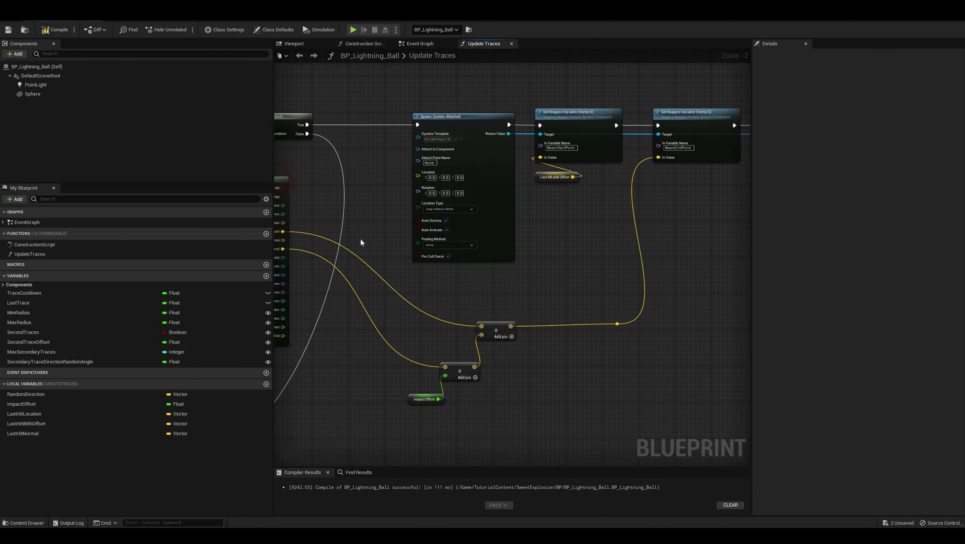
Connect the secondary hit's Impact Normal to the ImpactNormal node's In Value and reroute the wire below Spawn System Attached.
right_drag(360, 240, 429, 227)
drag(353, 236, 607, 145)
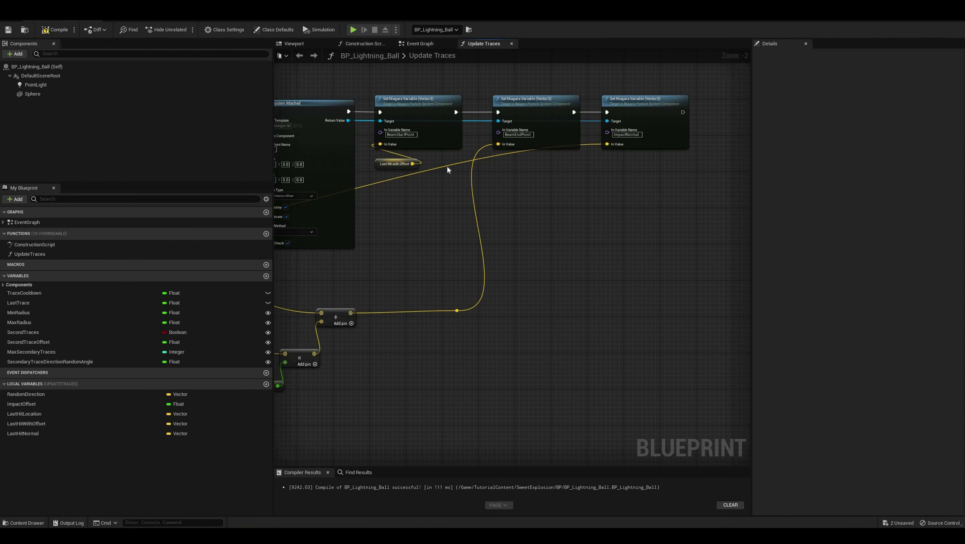
double_click(447, 168)
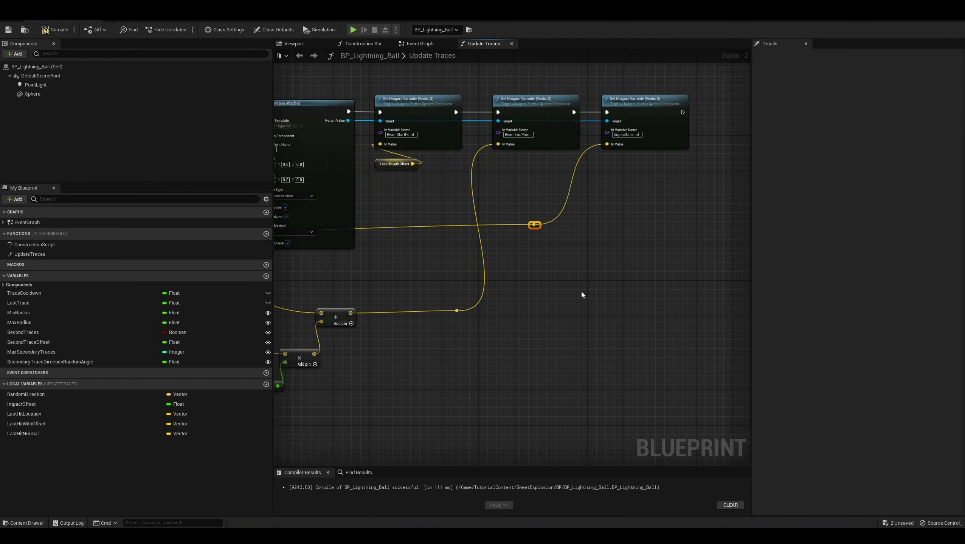
right_drag(404, 227, 609, 211)
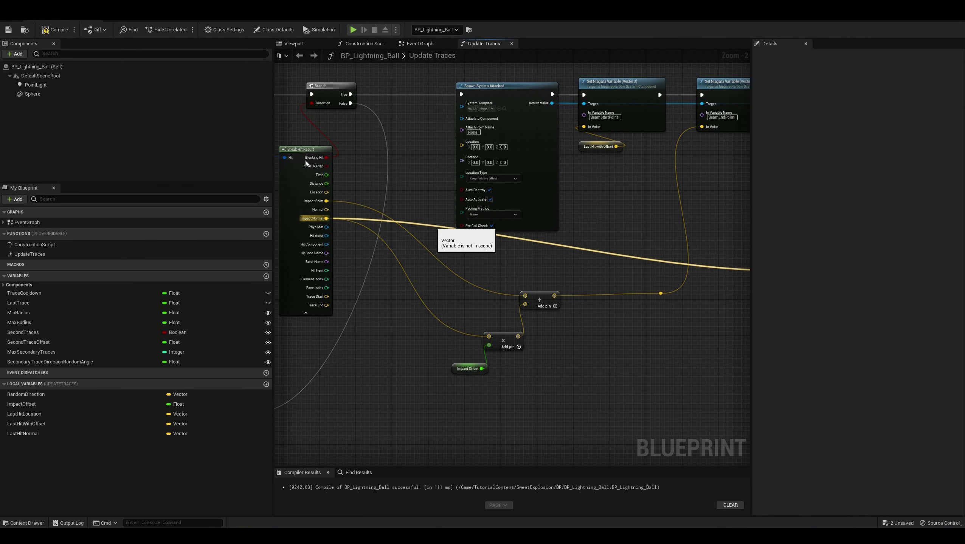
Move the secondary Break Hit Result node lower, away from the Branch, to tidy its outgoing wires.
drag(304, 162, 299, 211)
click(443, 180)
scroll(358, 194, down, 1)
right_drag(358, 194, 407, 203)
drag(376, 207, 396, 208)
scroll(473, 238, down, 1)
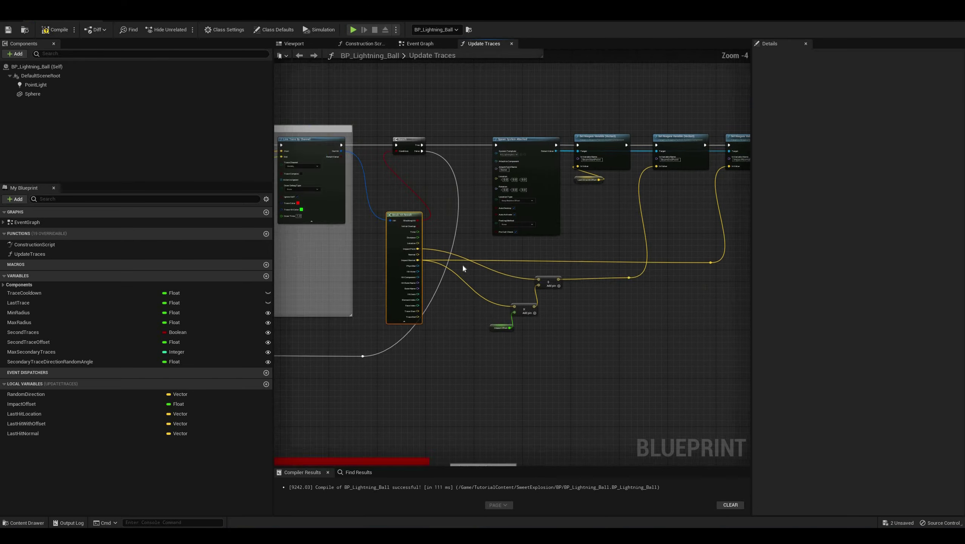
right_drag(632, 240, 467, 268)
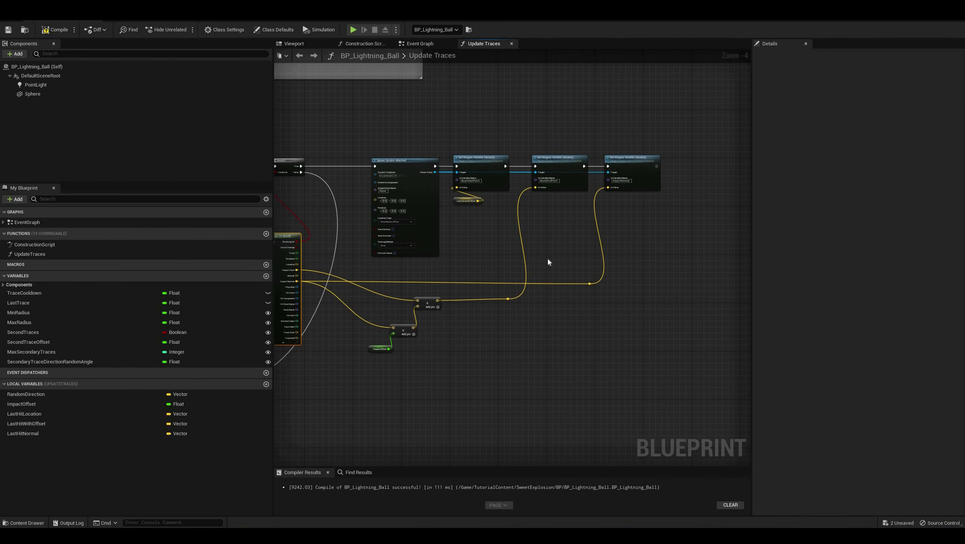
scroll(537, 263, up, 1)
Add a DefaultSceneRoot getter and connect it to Attach to Component on the secondary Spawn System Attached node.
right_drag(382, 240, 553, 282)
drag(44, 78, 489, 199)
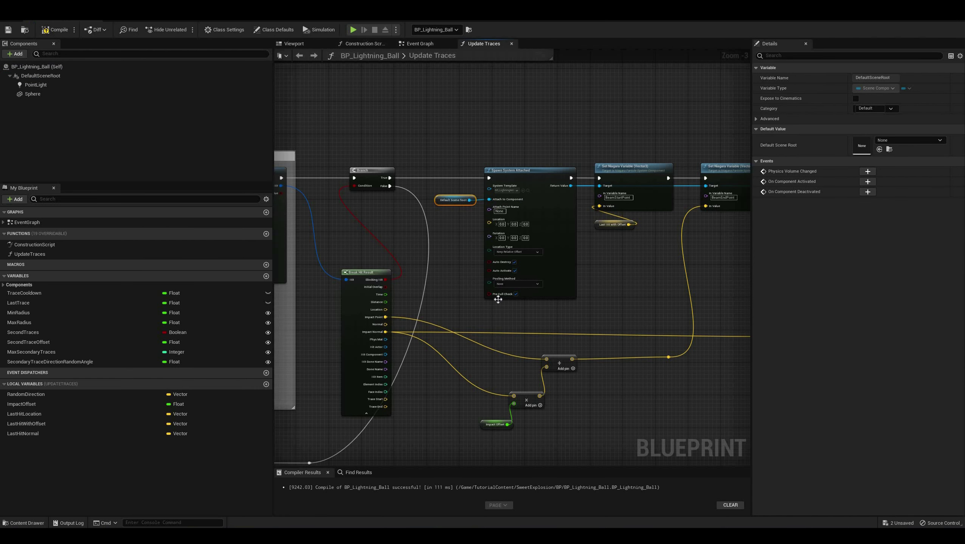
click(534, 316)
right_drag(584, 316, 427, 309)
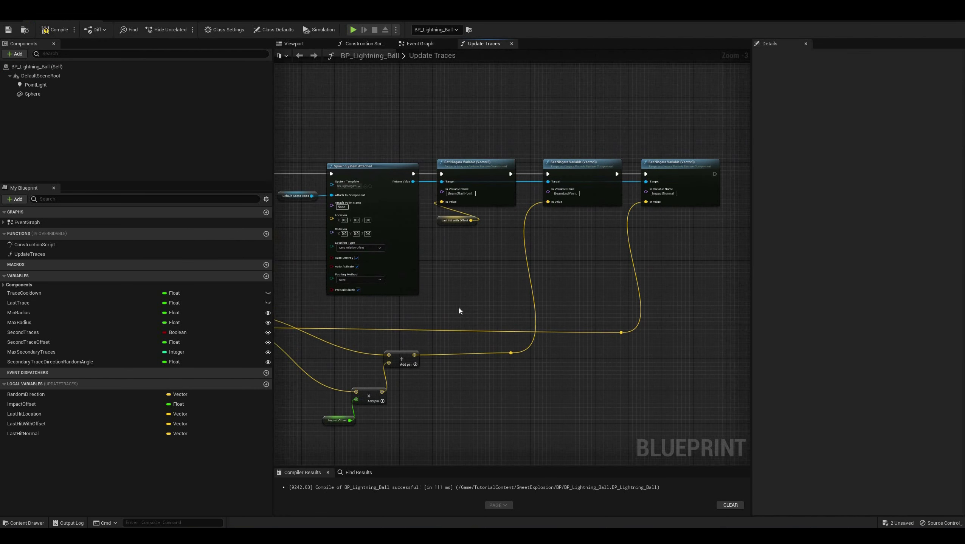
Copy the UpdateLastHitInfo comment group with its three Set nodes and paste it after the secondary ImpactNormal node.
right_drag(526, 293, 459, 306)
scroll(491, 183, down, 1)
right_drag(491, 172, 444, 336)
right_drag(506, 121, 562, 226)
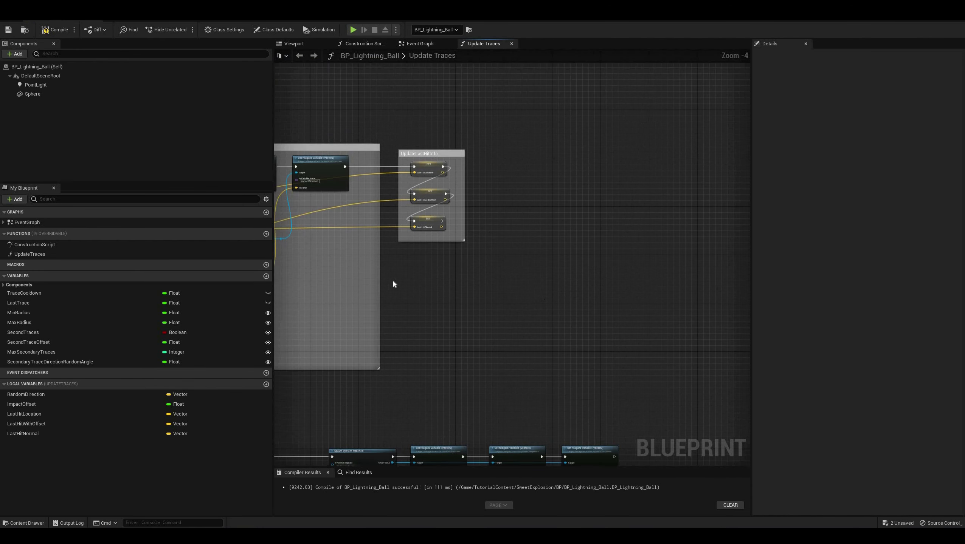
drag(500, 307, 501, 313)
right_drag(534, 320, 423, 107)
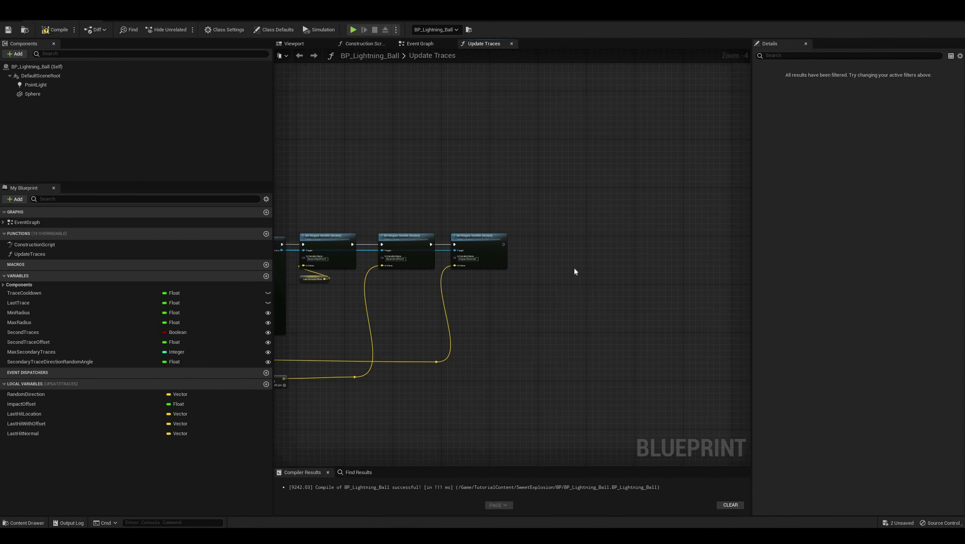
click(574, 269)
key(ctrl+v)
click(515, 277)
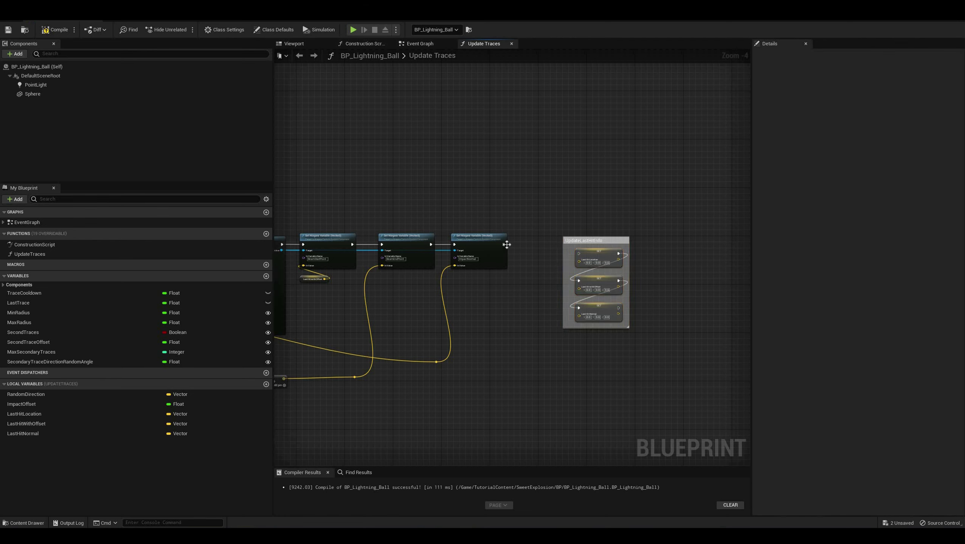
Connect the secondary ImpactNormal node's execution to the pasted group's first Set node, and Impact Point to Last Hit Location.
scroll(500, 253, up, 2)
drag(508, 240, 594, 222)
click(573, 381)
right_drag(452, 464, 729, 351)
scroll(728, 351, down, 1)
drag(293, 285, 705, 157)
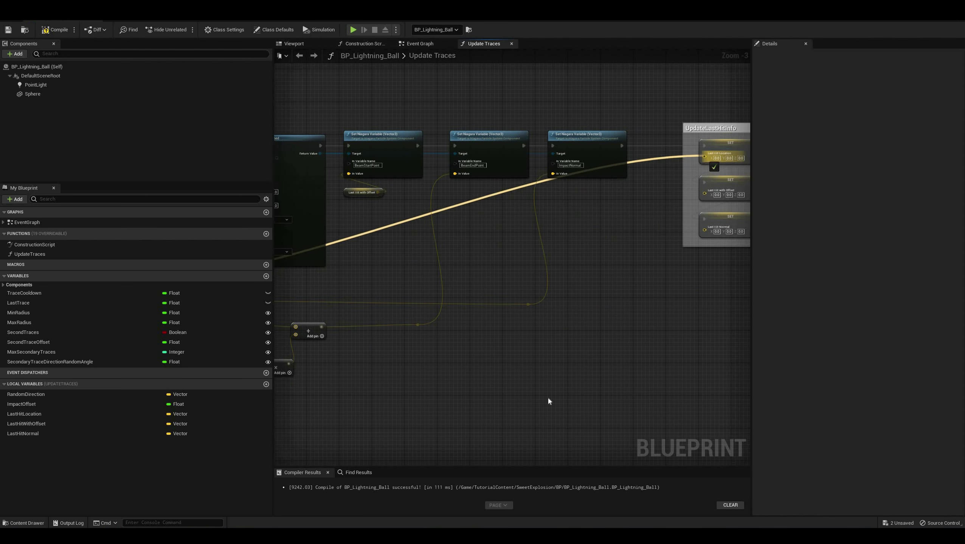
Connect the secondary Impact Normal to the pasted Last Hit Normal setter and the offset sum to Last Hit with Offset.
right_drag(591, 389, 744, 376)
right_drag(388, 324, 430, 326)
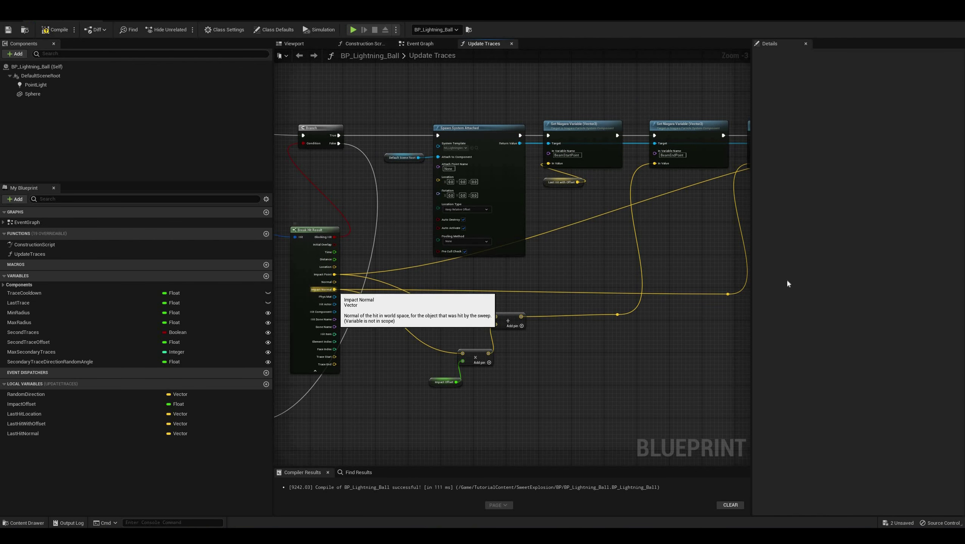
drag(334, 289, 546, 220)
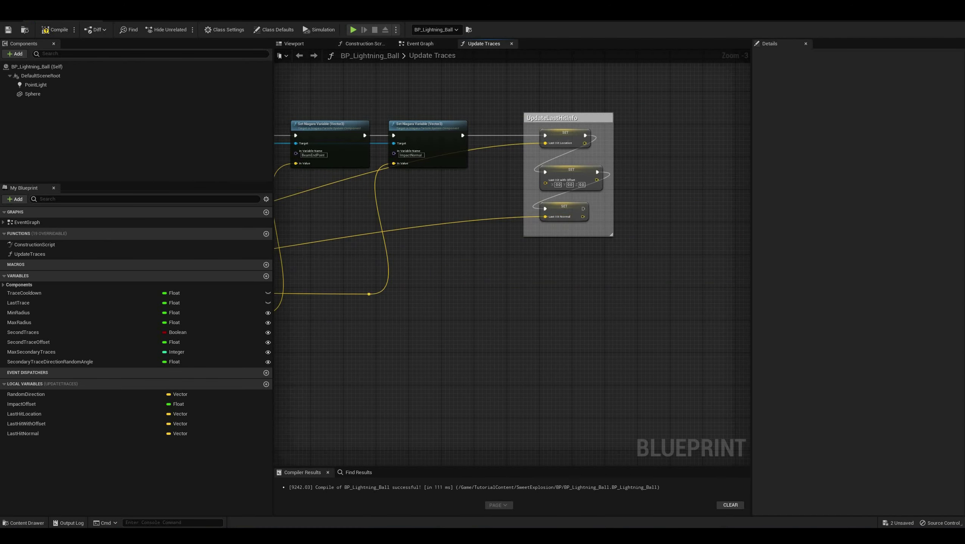
right_drag(516, 298, 707, 313)
right_drag(457, 366, 591, 369)
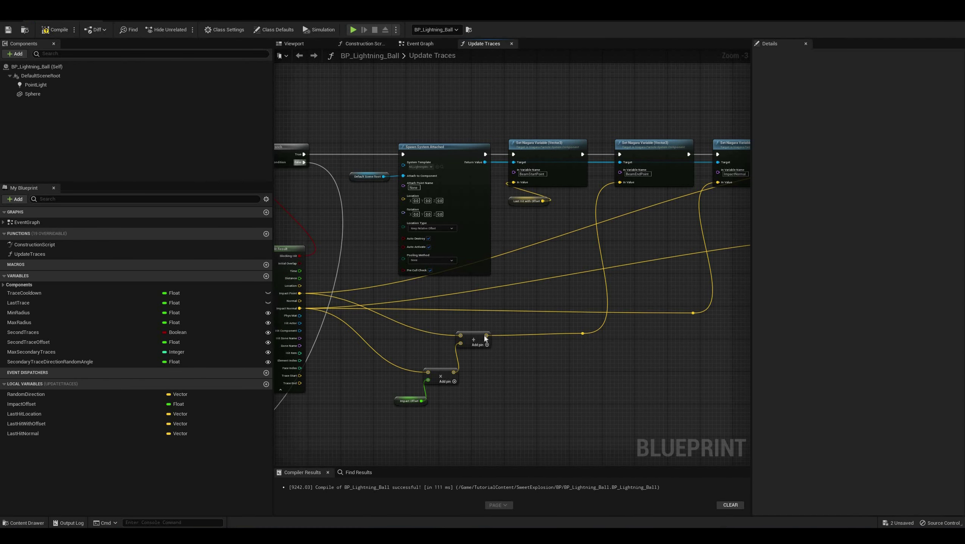
drag(582, 333, 667, 319)
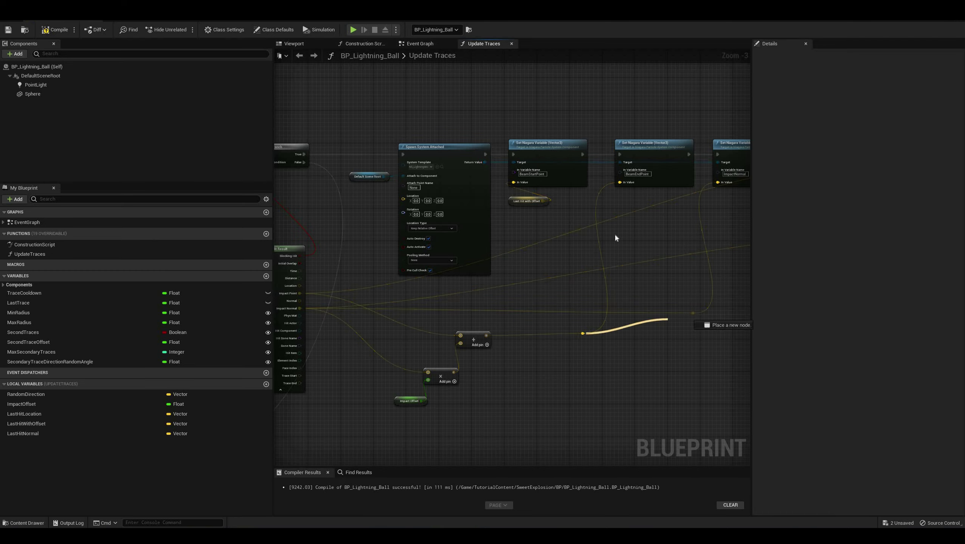
drag(615, 238, 639, 203)
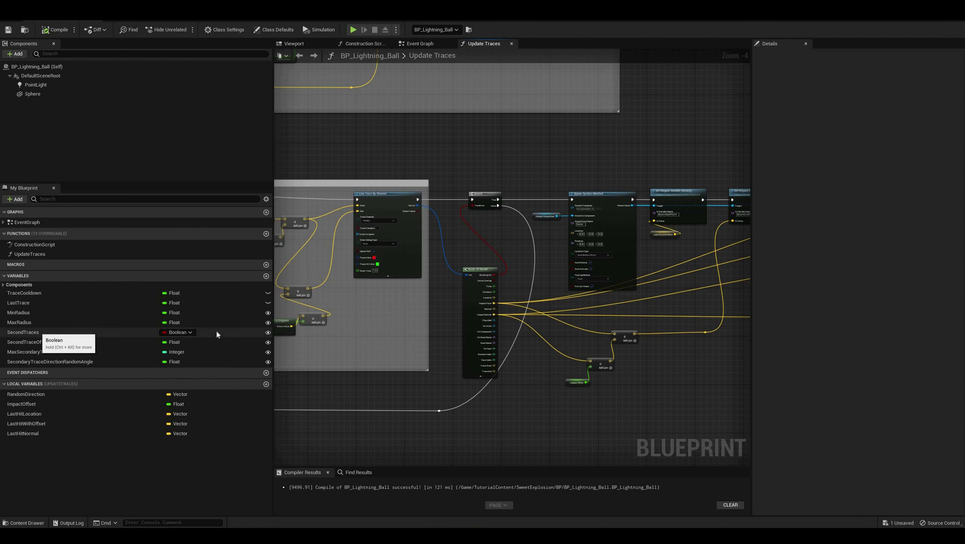
Check the default values of the secondary trace variables, including MaxSecondaryTraces and SecondaryTraceDirectionRandomAngle.
click(216, 334)
key(Down)
key(Down)
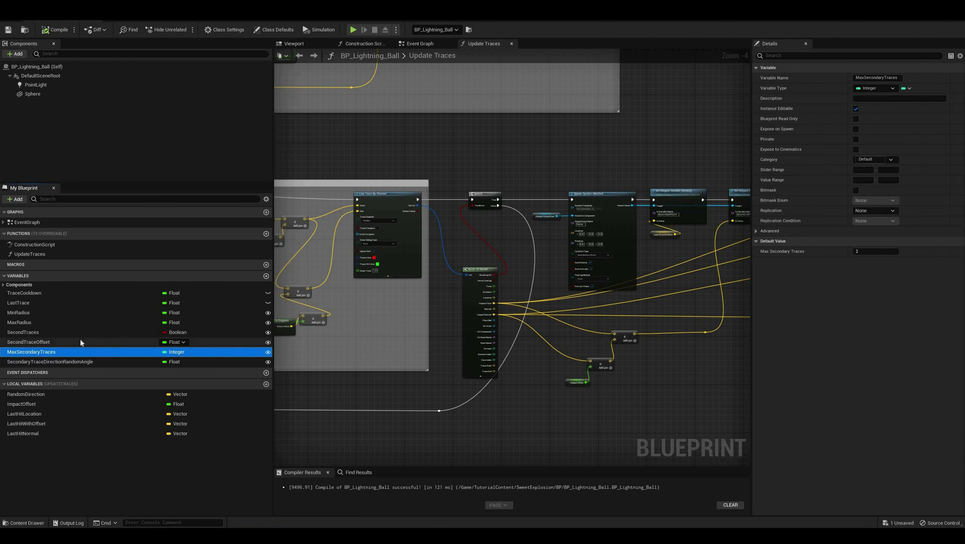
click(81, 362)
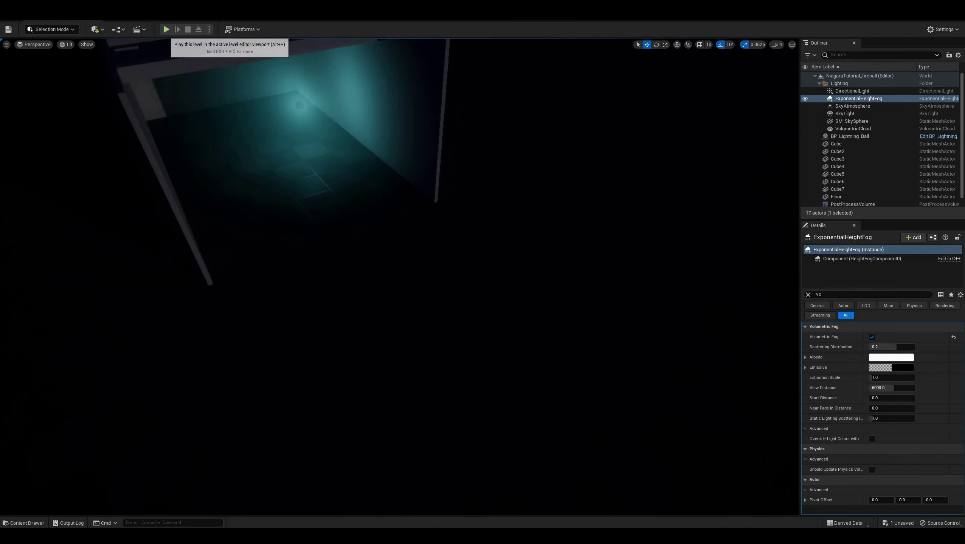
Play the level, fly towards the lightning ball and pause the simulation to look at the arcs.
click(166, 29)
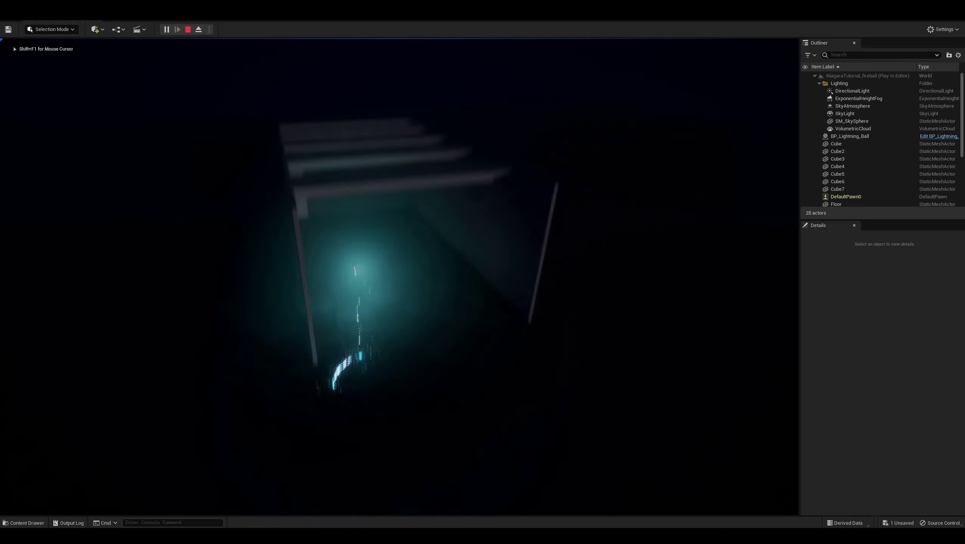
key(w)
key(w)
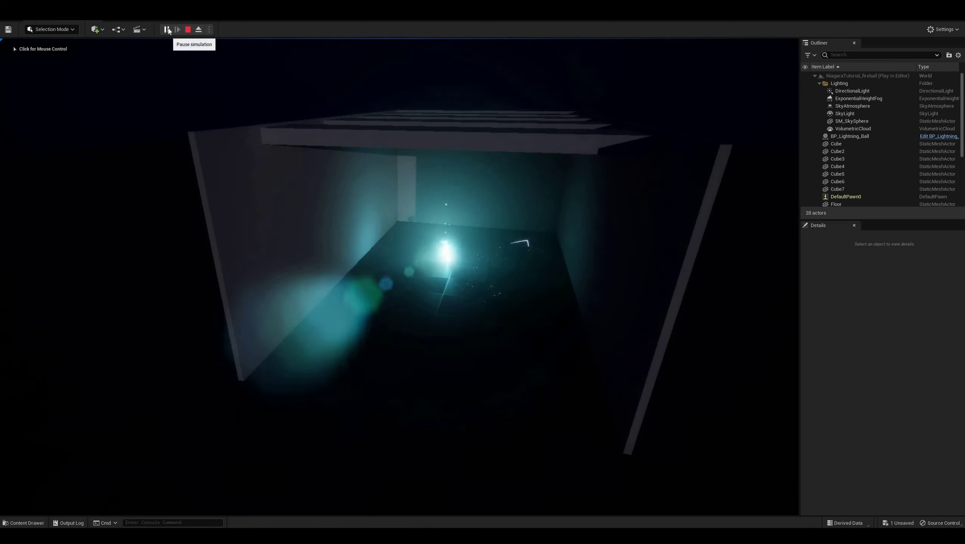
click(167, 29)
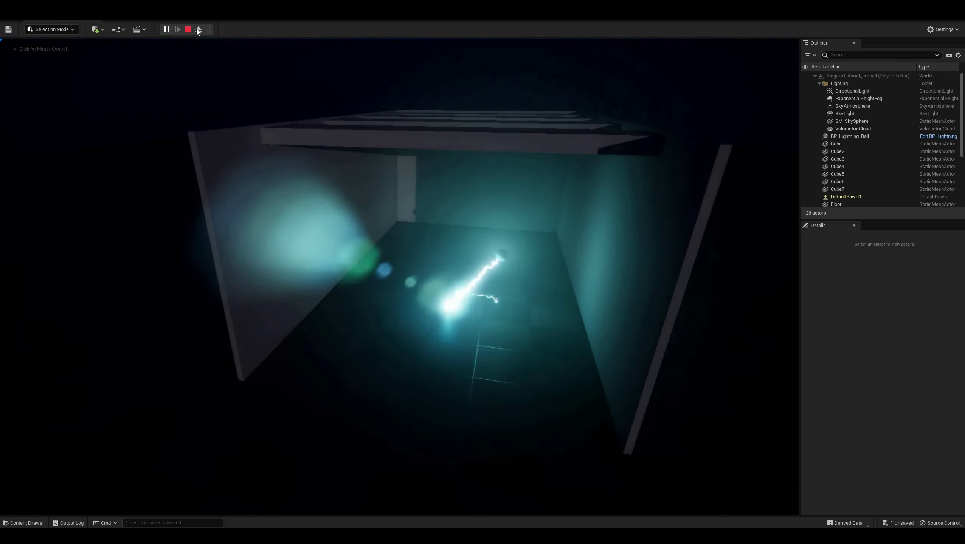
Eject from the player to inspect the primary and secondary arcs with a free camera, resume the simulation and stop it.
click(198, 29)
double_click(859, 98)
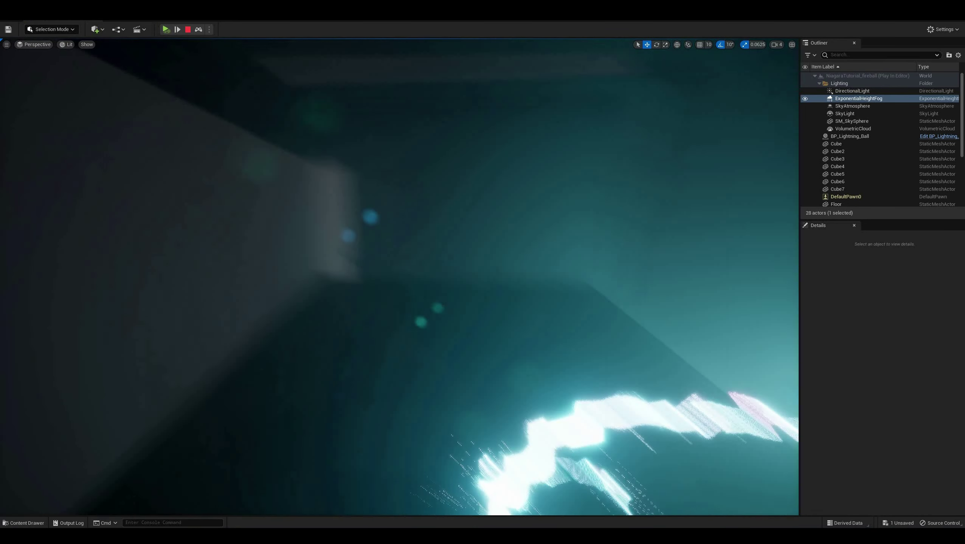
right_drag(399, 277, 427, 285)
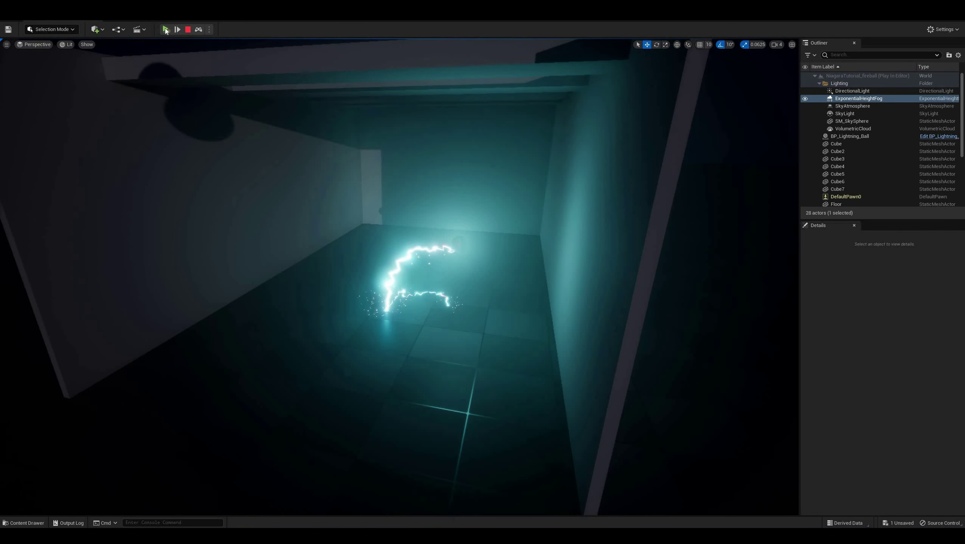
click(166, 30)
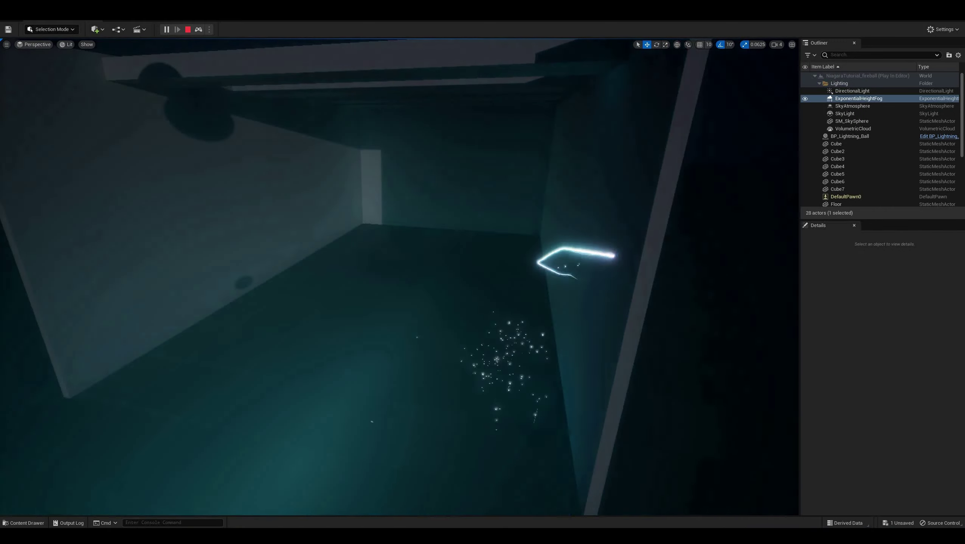
key(shift+F1)
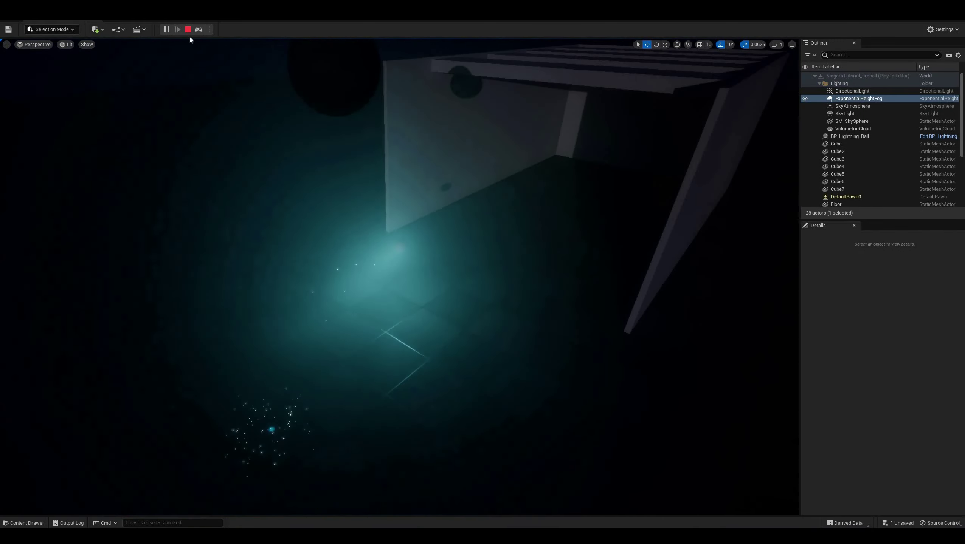
click(188, 29)
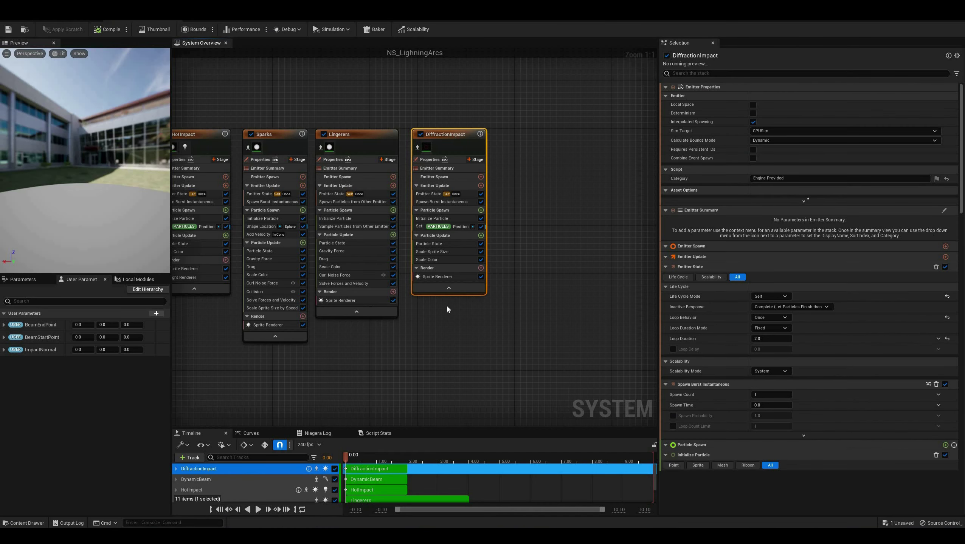
Examine the DiffractionImpact emitter in NS_LighningArcs: its Emitter State, Initialize Particle, position, Particle State and Scale Sprite Size settings.
click(446, 306)
click(454, 168)
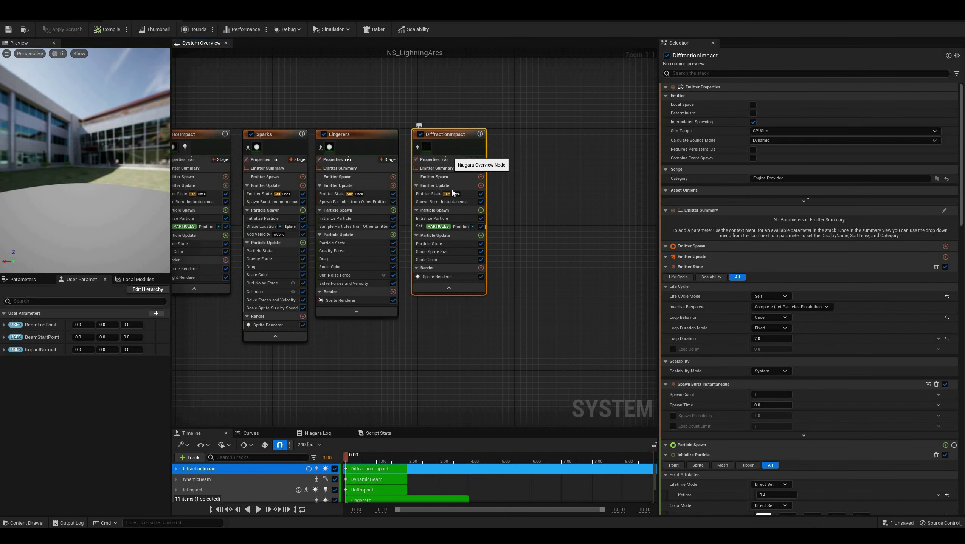
click(435, 203)
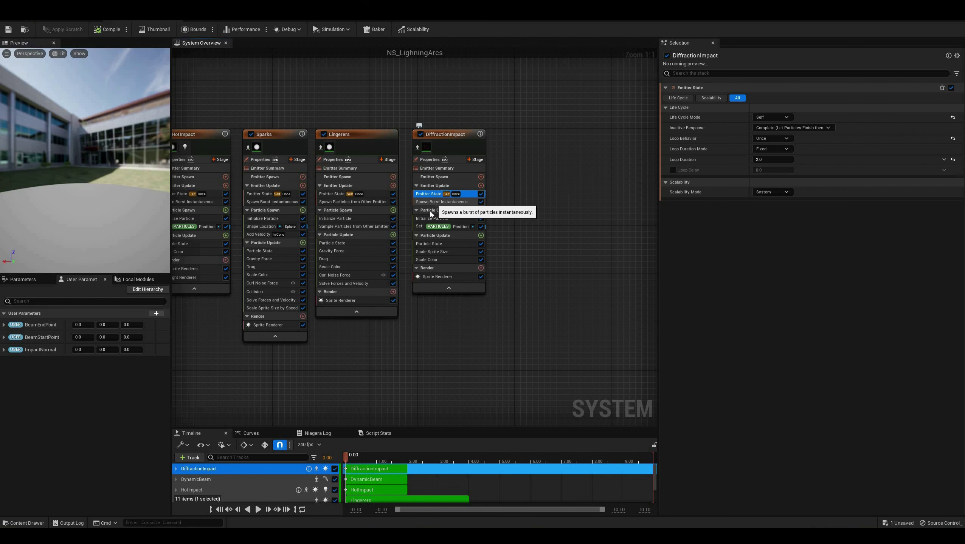
click(430, 219)
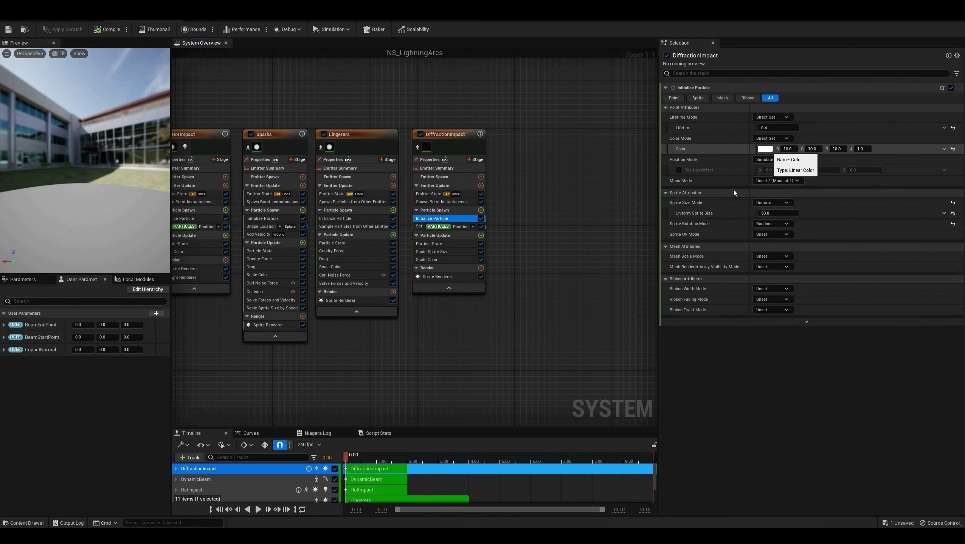
click(765, 148)
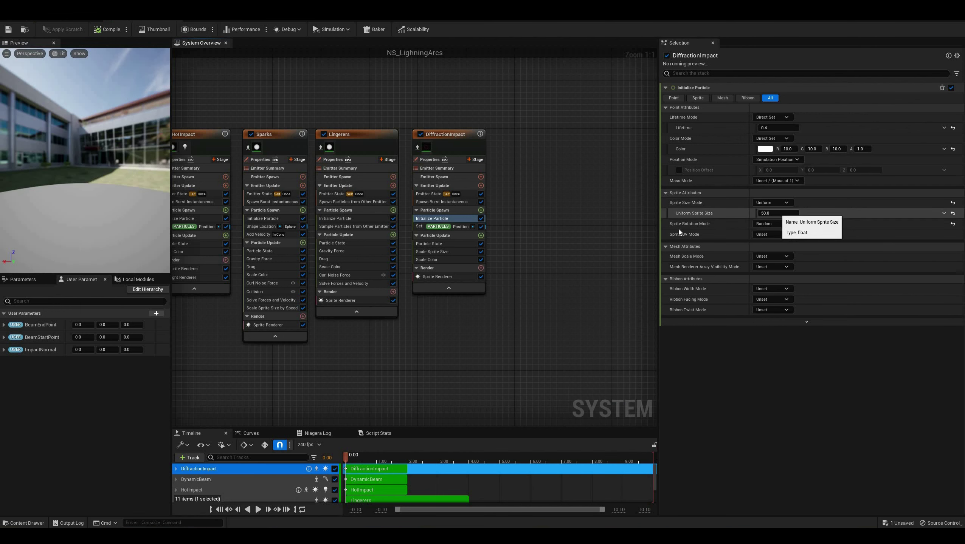
click(427, 227)
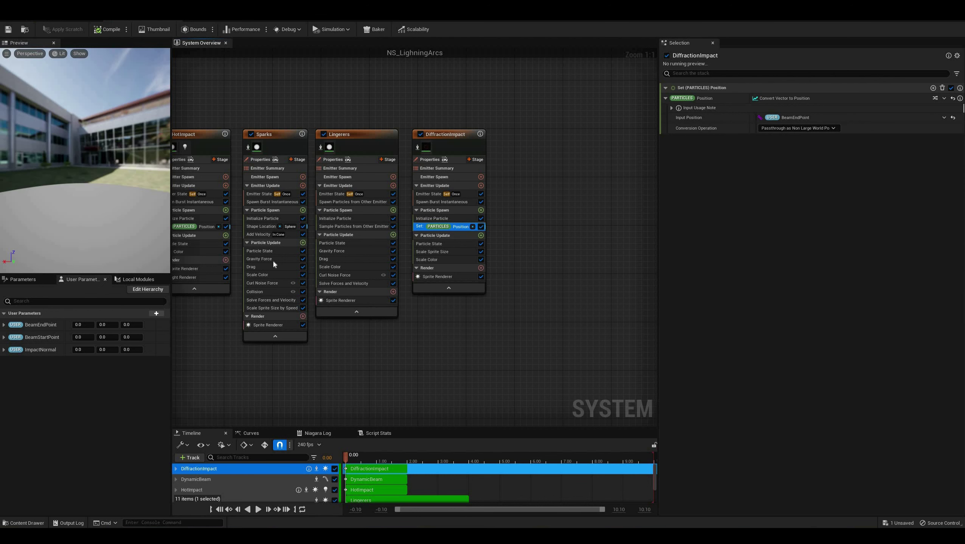
right_drag(224, 332, 290, 333)
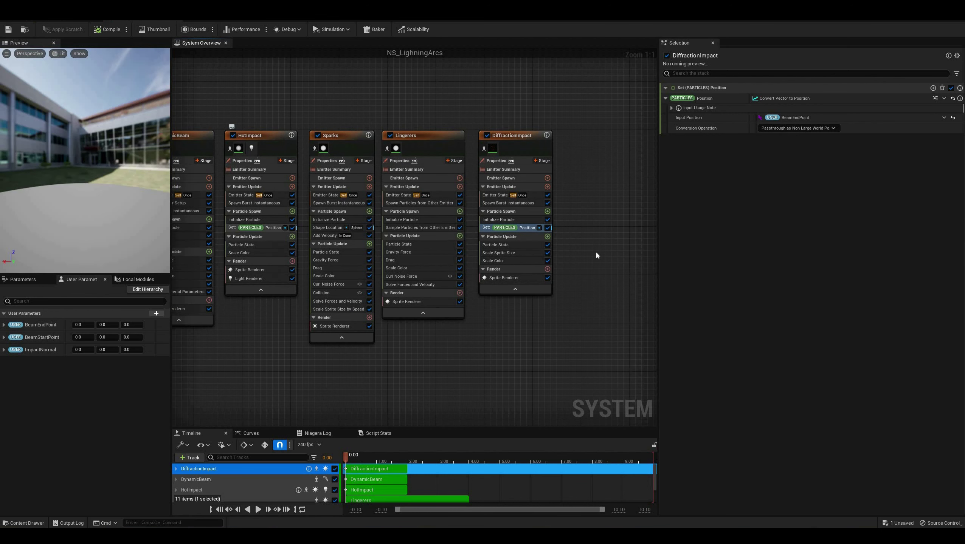
right_drag(528, 244, 465, 251)
click(465, 253)
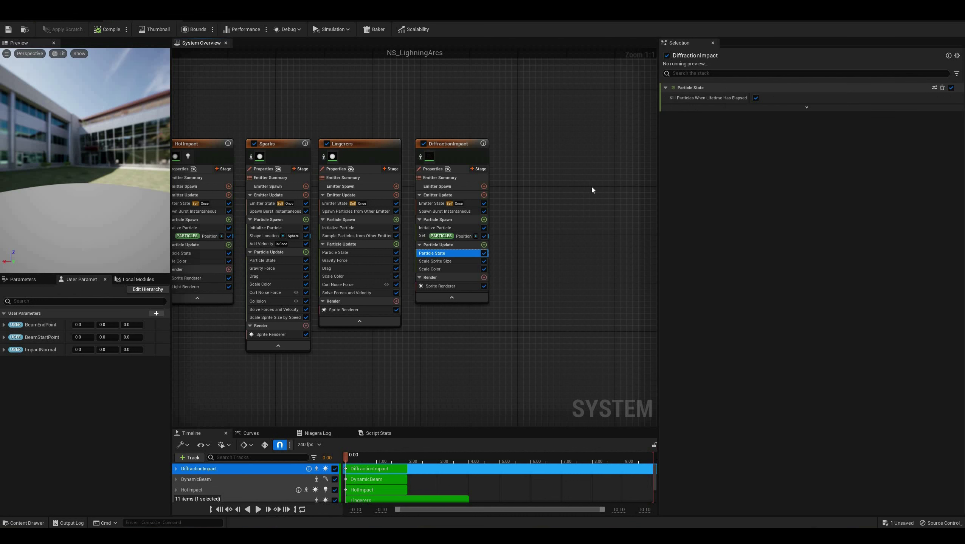
click(463, 263)
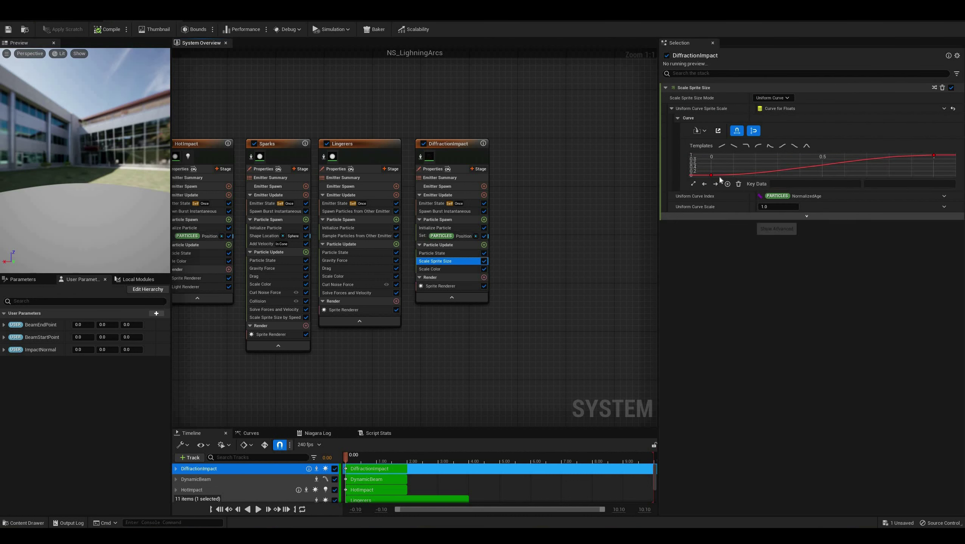
click(934, 156)
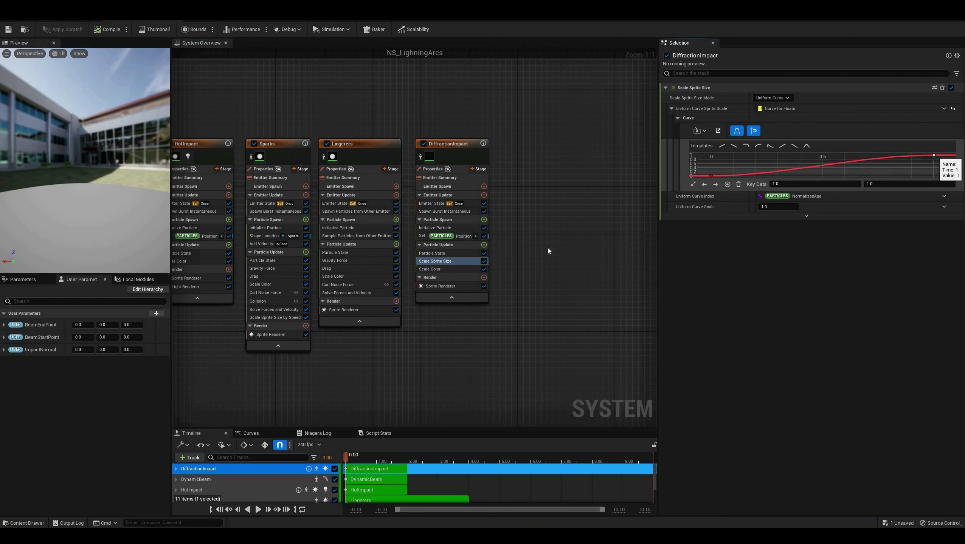
Examine the Initialize Particle, Scale Color and Sprite Renderer settings of the DiffractionImpact emitter.
click(460, 229)
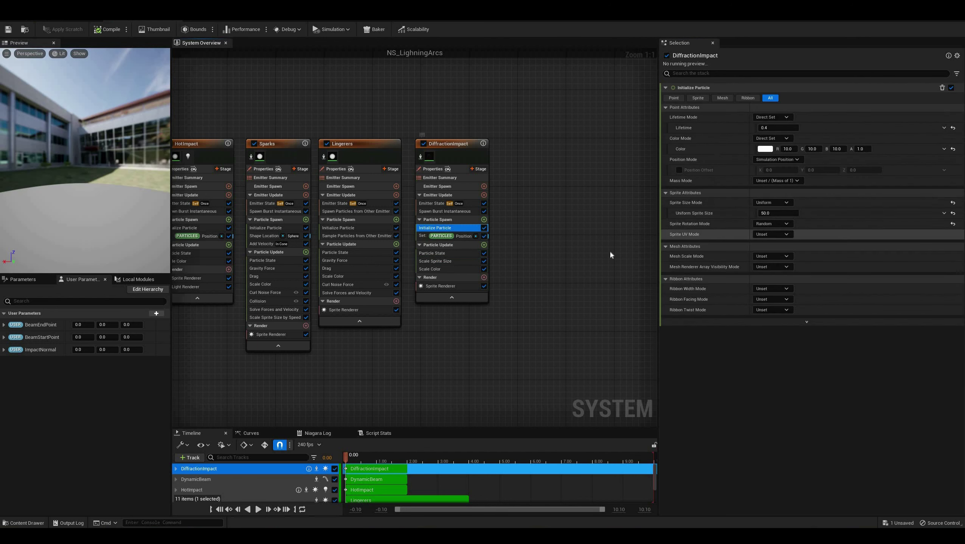
click(465, 268)
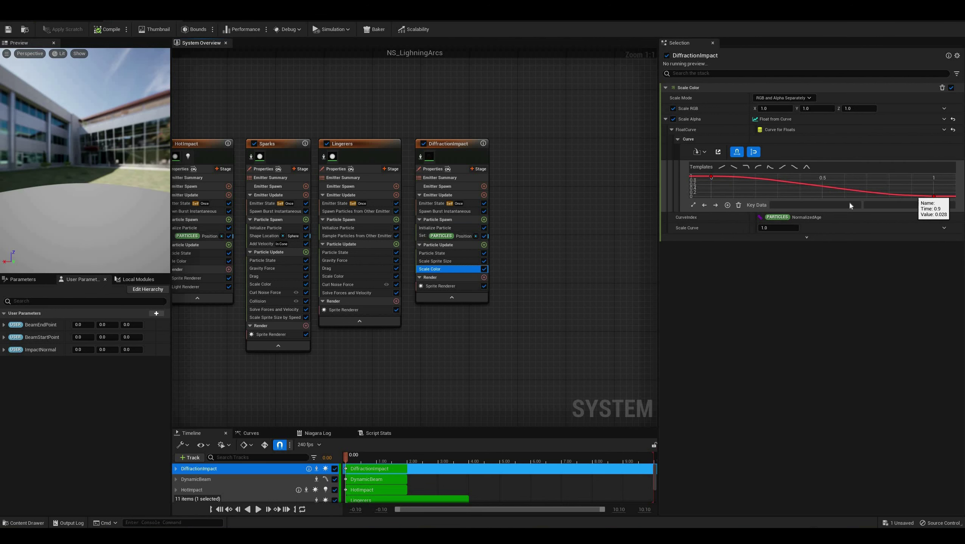
click(466, 286)
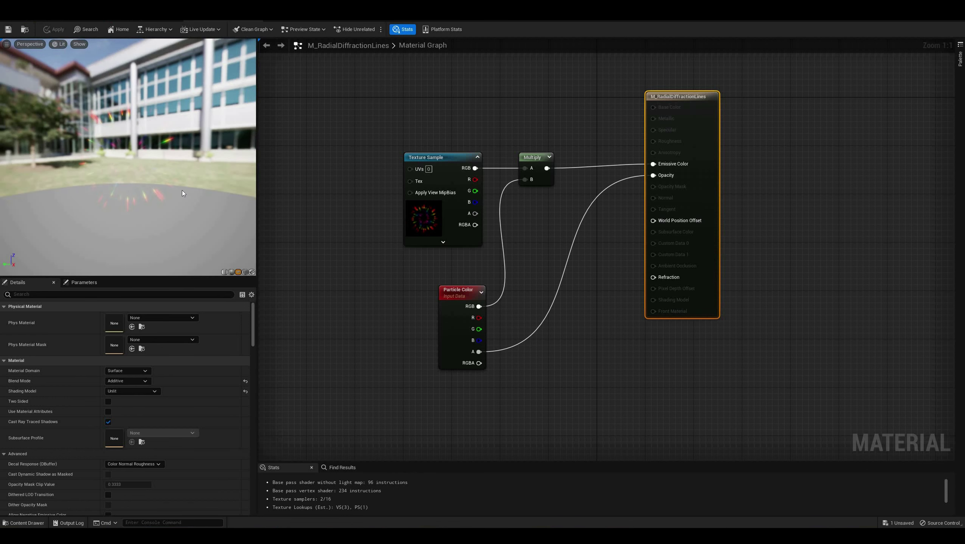
Inspect the Texture Sample's diffraction_1 texture in M_RadialDiffractionLines and view a diffraction texture from the SweetExplosion Textures folder.
click(442, 157)
double_click(114, 381)
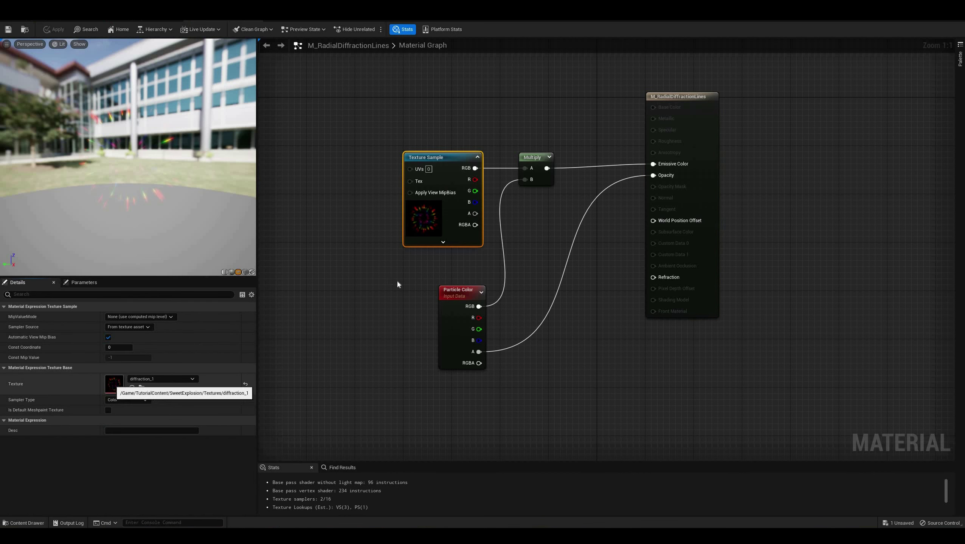
scroll(439, 247, up, 2)
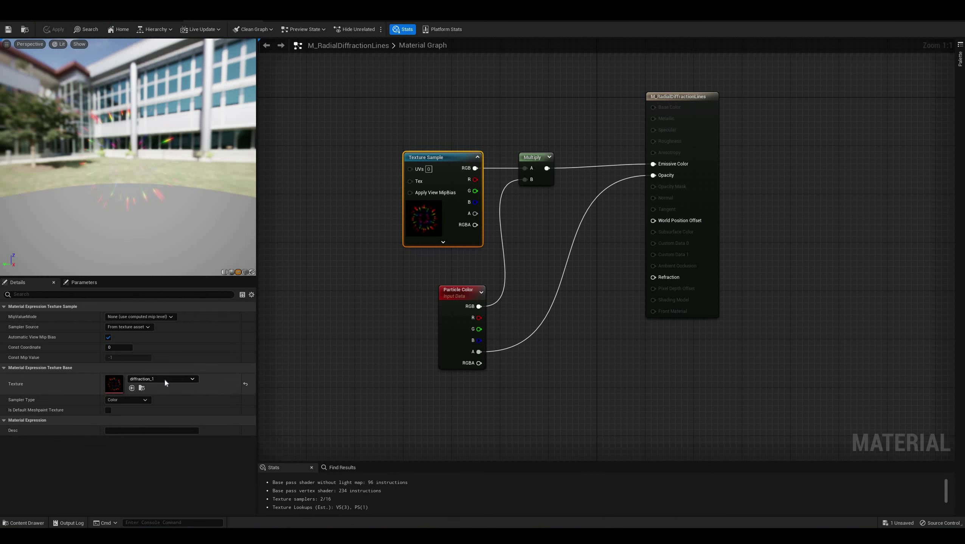
click(164, 378)
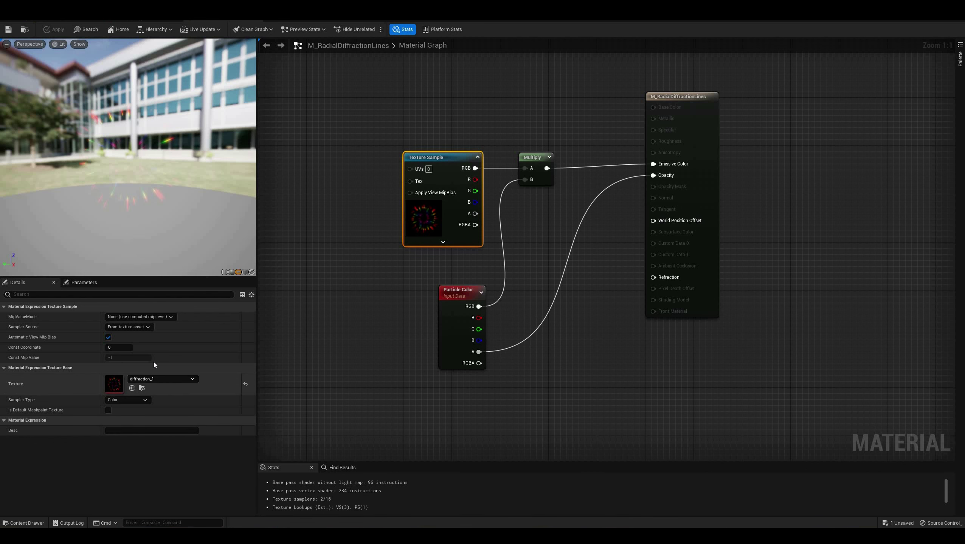
click(24, 523)
click(43, 468)
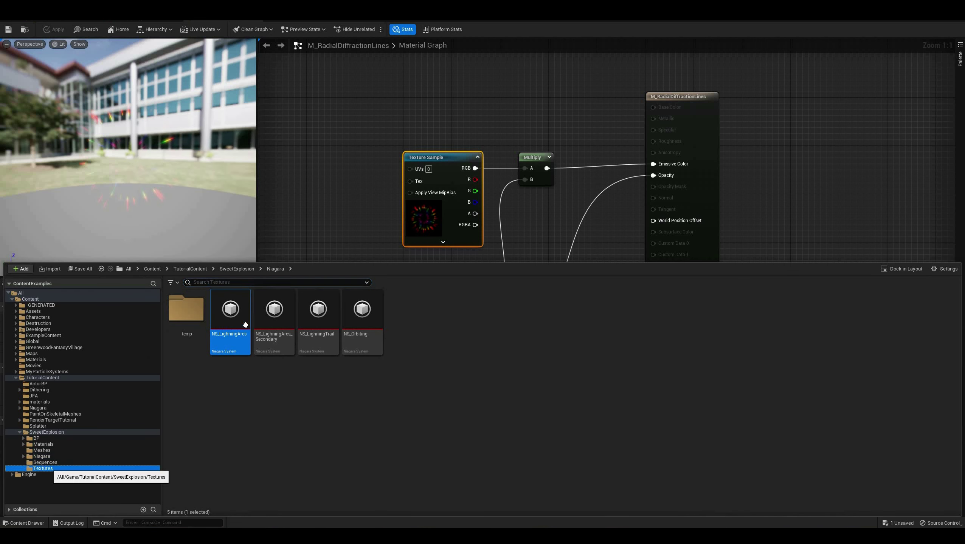
click(241, 319)
key(Return)
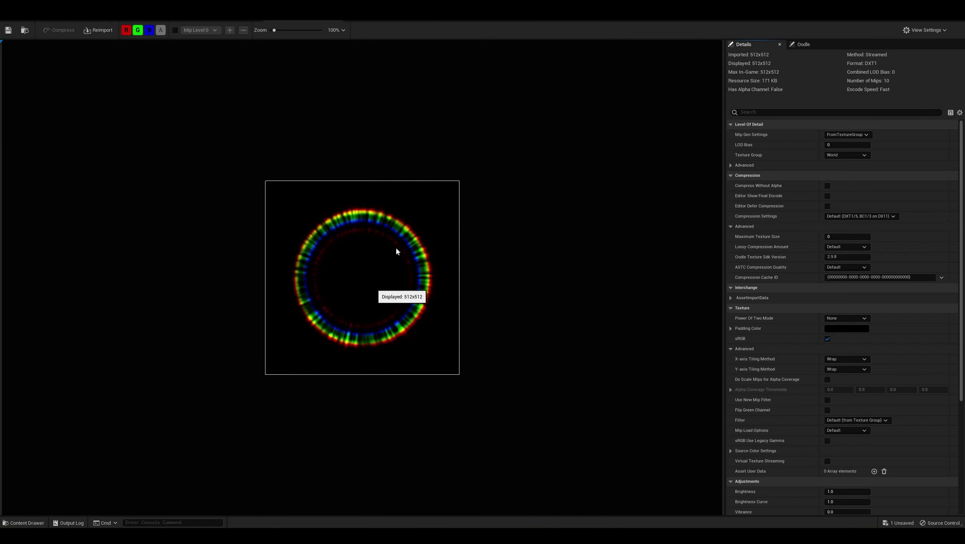
Play the level and pause the simulation while the lightning arcs are striking the floor.
click(333, 21)
click(417, 259)
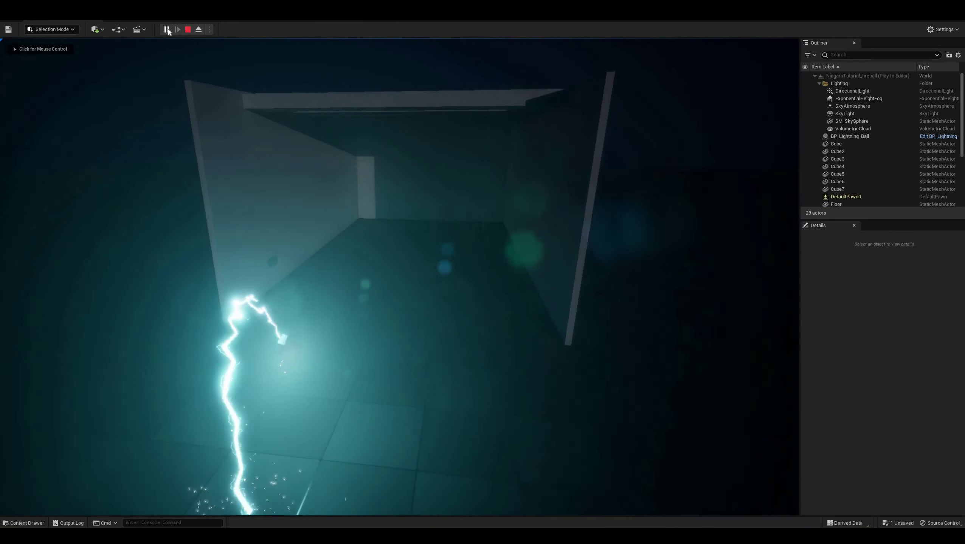
click(167, 30)
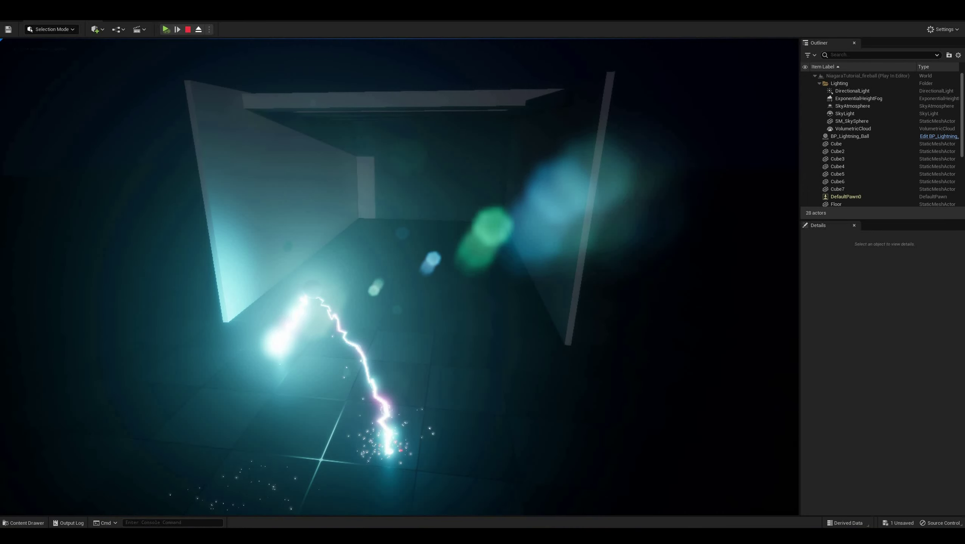
Eject from the player, inspect the arc impact points and sparks up close with the free camera, and stop the simulation.
click(199, 30)
right_drag(396, 229, 396, 267)
key(w)
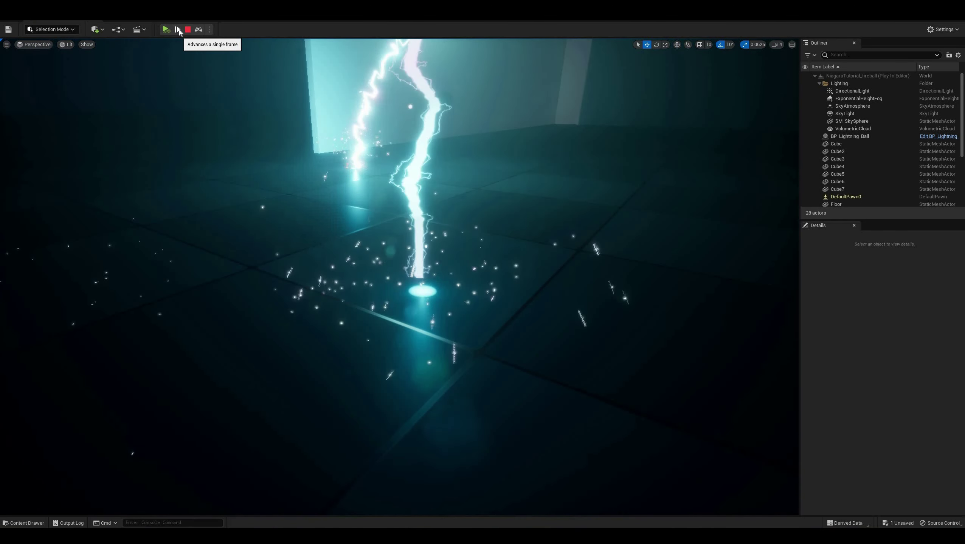
right_drag(400, 267, 391, 227)
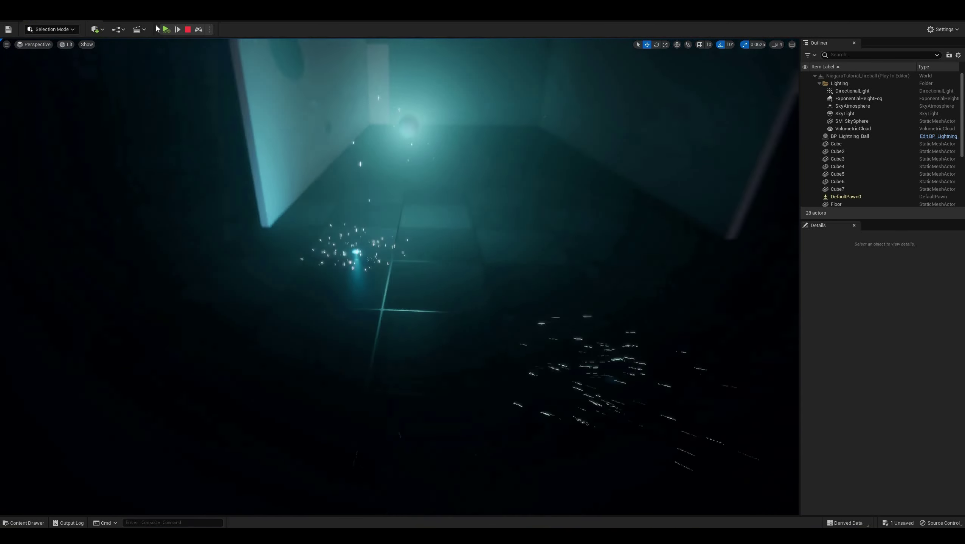
click(188, 29)
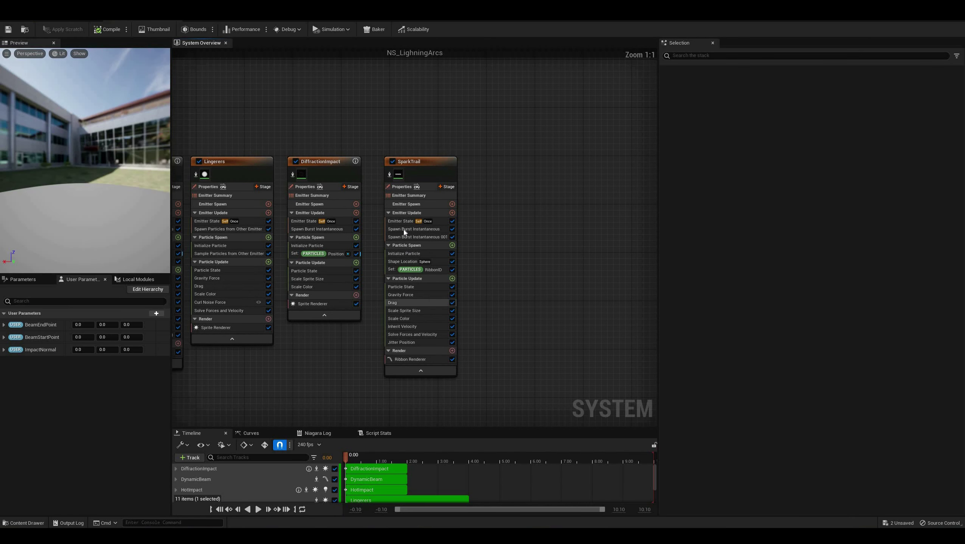
Examine the SparkTrail emitter's Emitter State, spawn bursts, Initialize Particle, Shape Location and RibbonID settings in NS_LighningArcs.
click(435, 221)
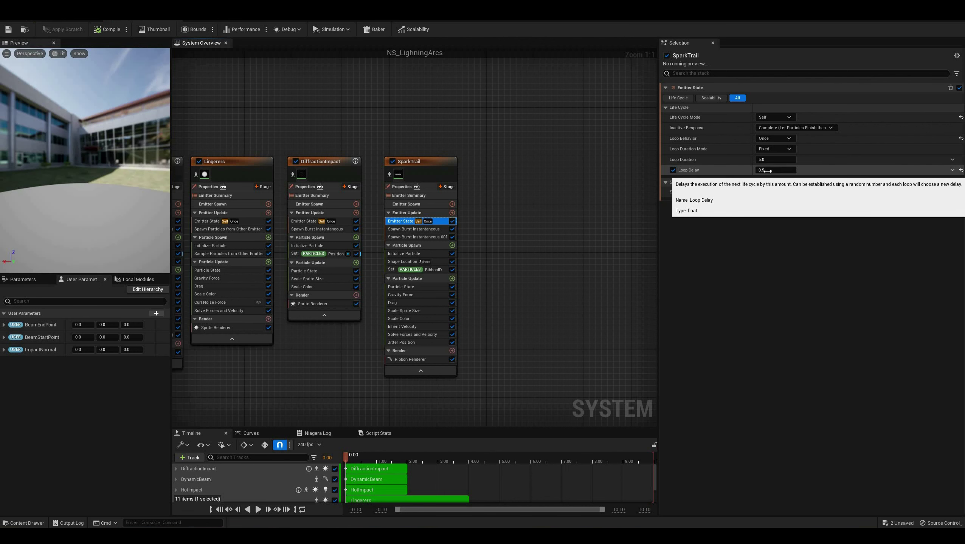
click(421, 230)
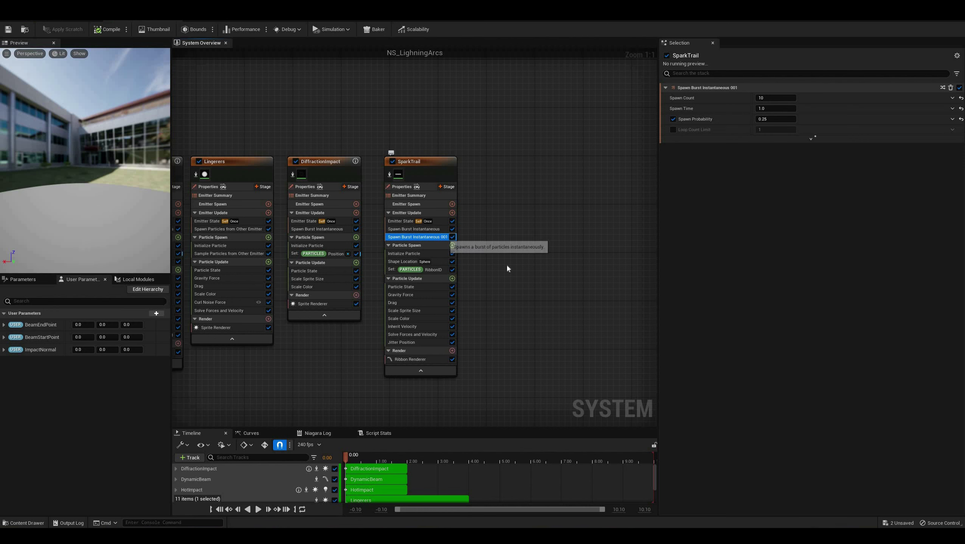
click(419, 247)
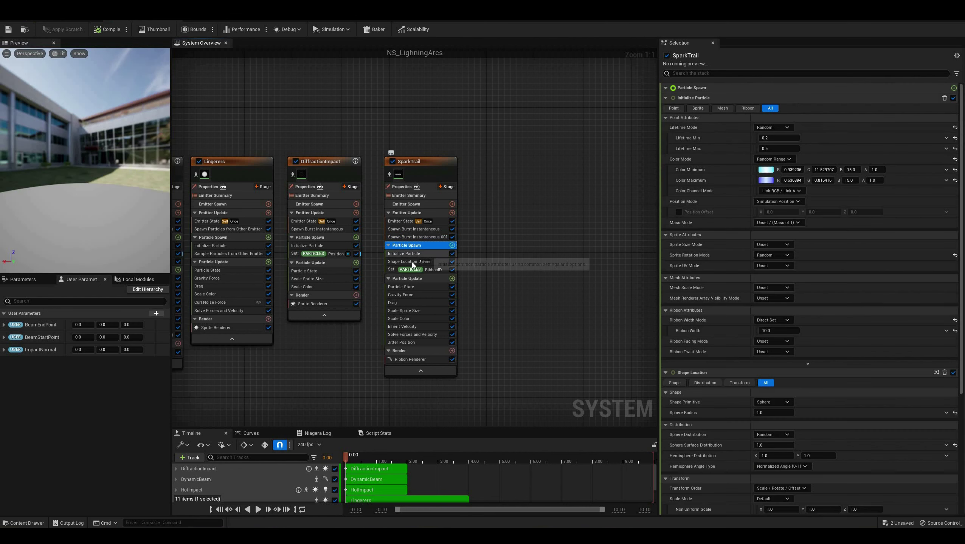
click(417, 262)
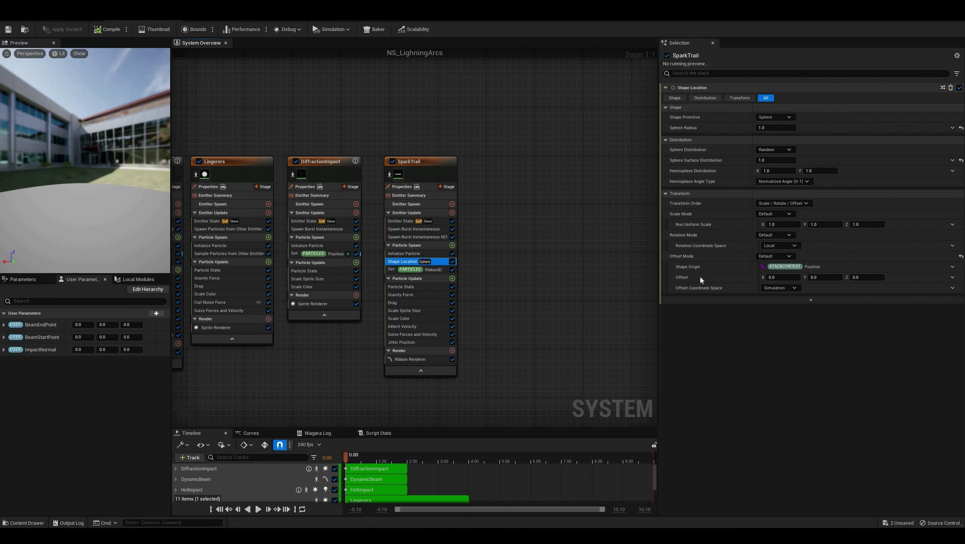
click(441, 270)
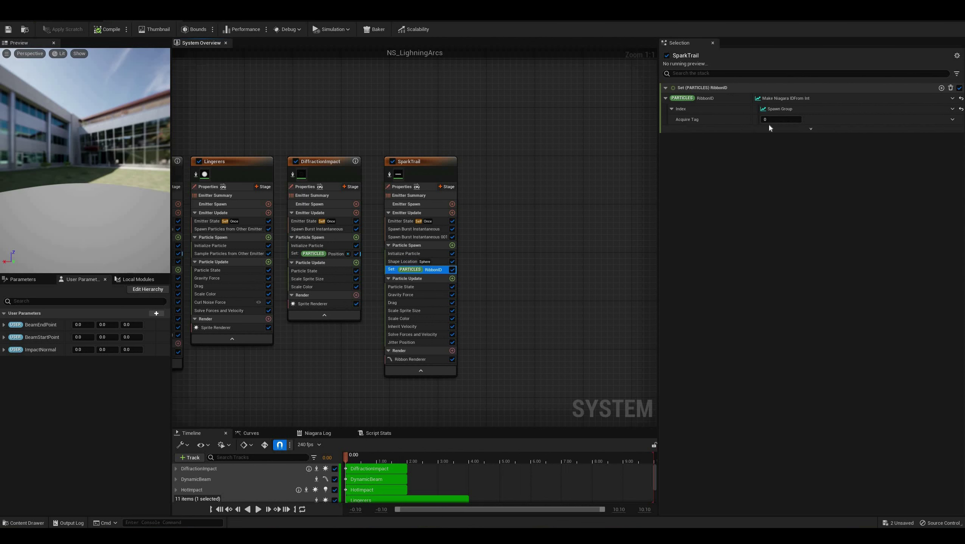
Compare the Spawn Group values of SparkTrail's two Spawn Burst Instantaneous modules and check how RibbonID uses Spawn Group.
click(436, 229)
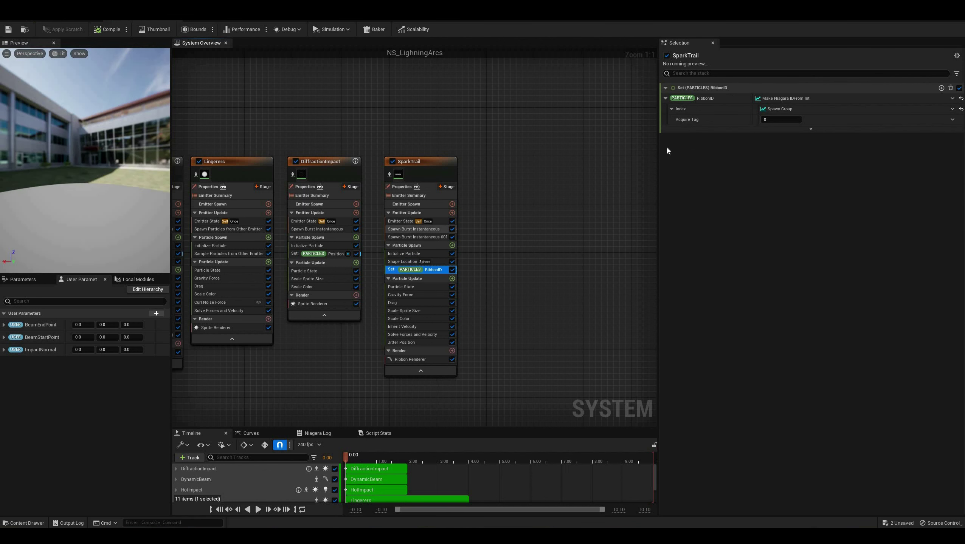
click(743, 141)
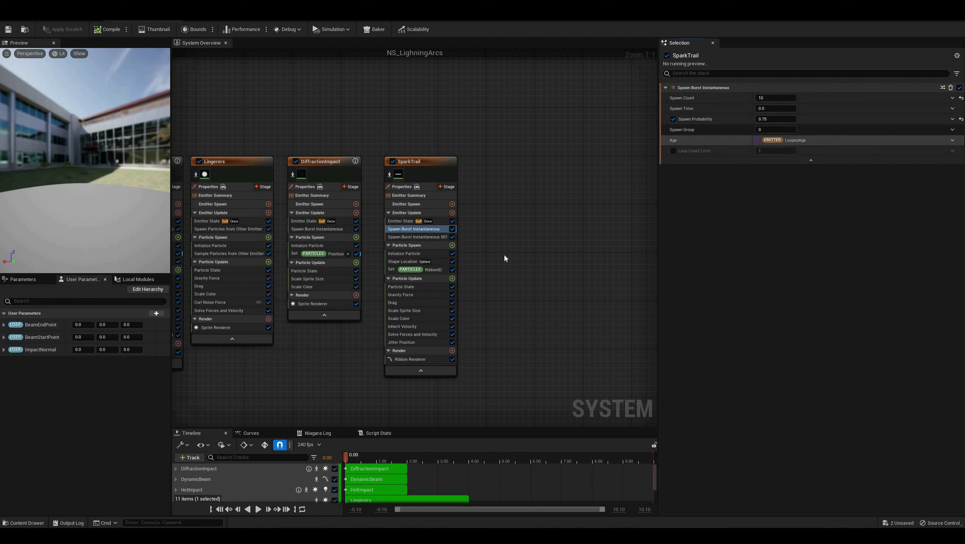
click(430, 237)
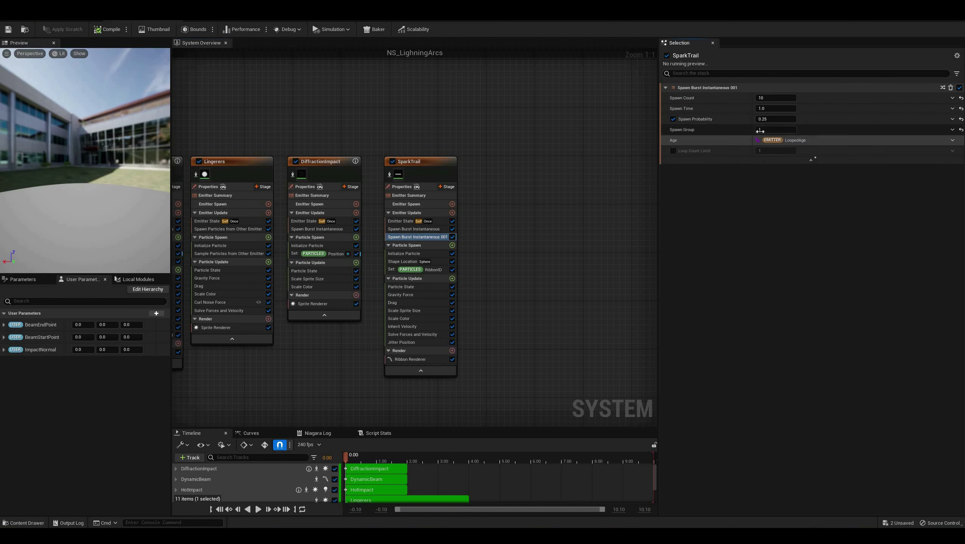
click(431, 230)
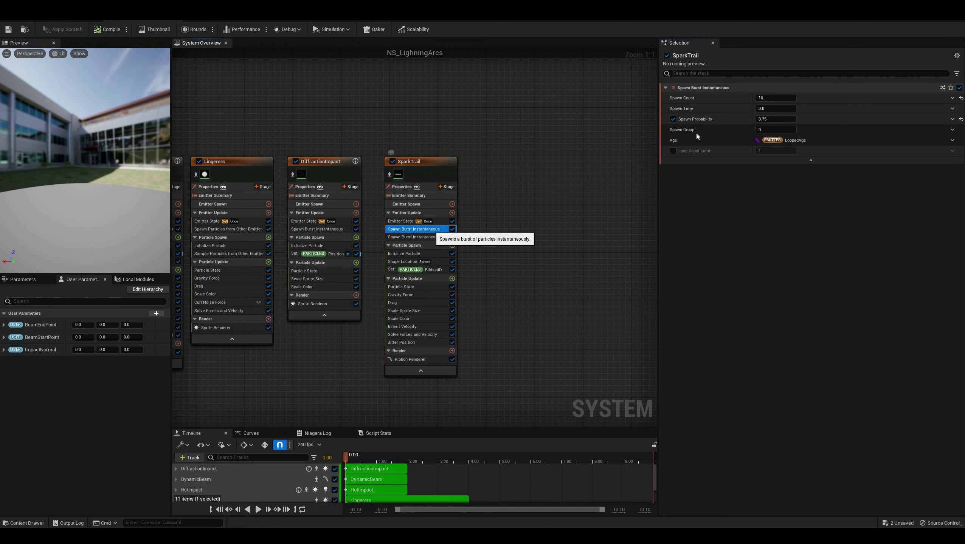
click(432, 237)
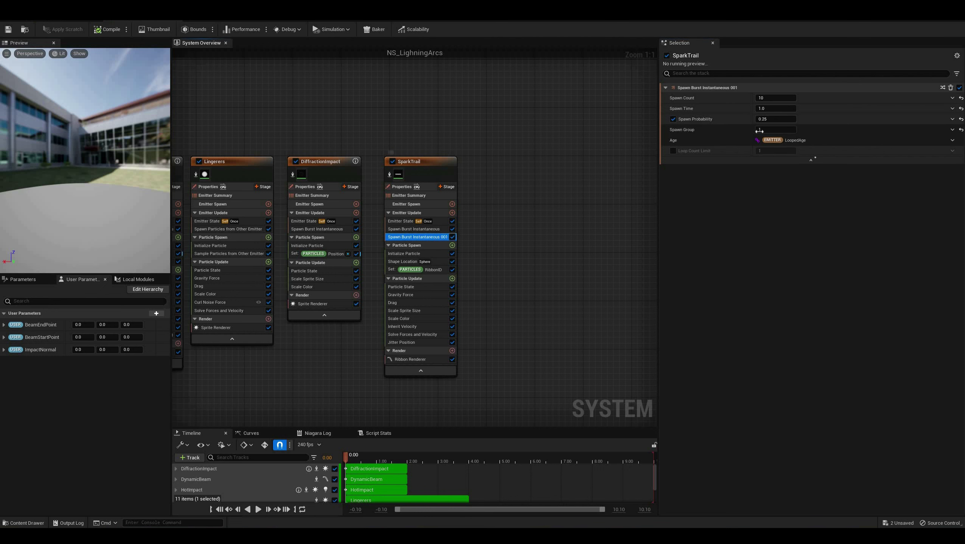
click(443, 272)
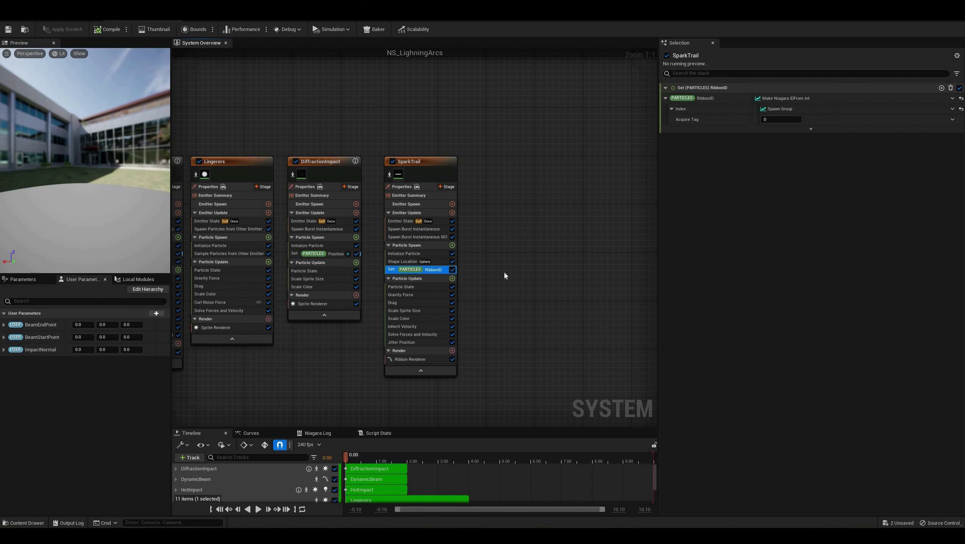
Review SparkTrail's Gravity Force and Drag modules and delete its Scale Sprite Size module.
click(431, 293)
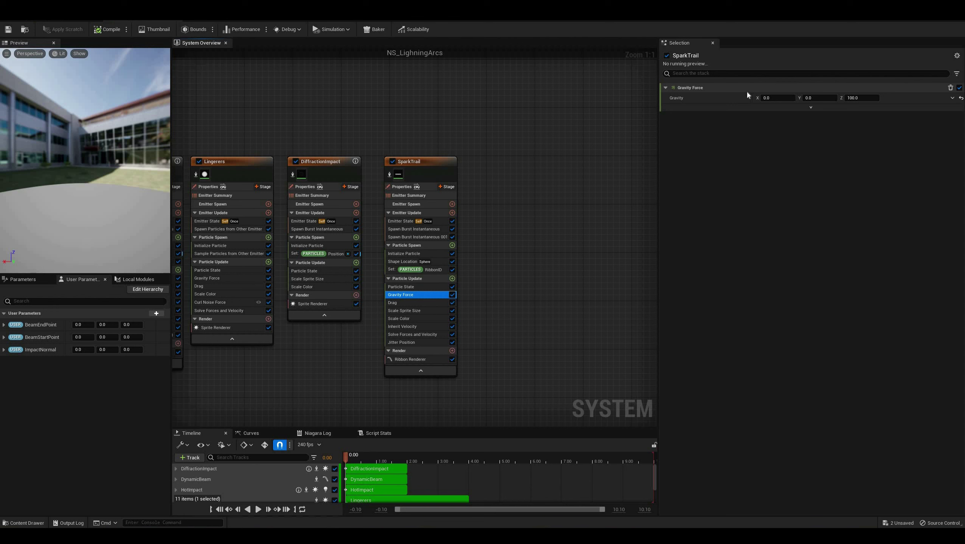
click(423, 303)
click(428, 314)
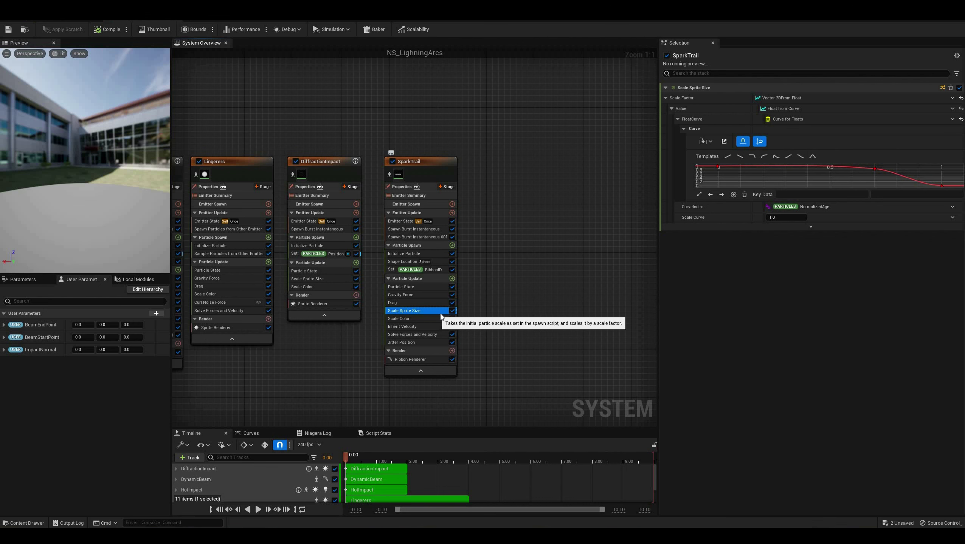
key(Delete)
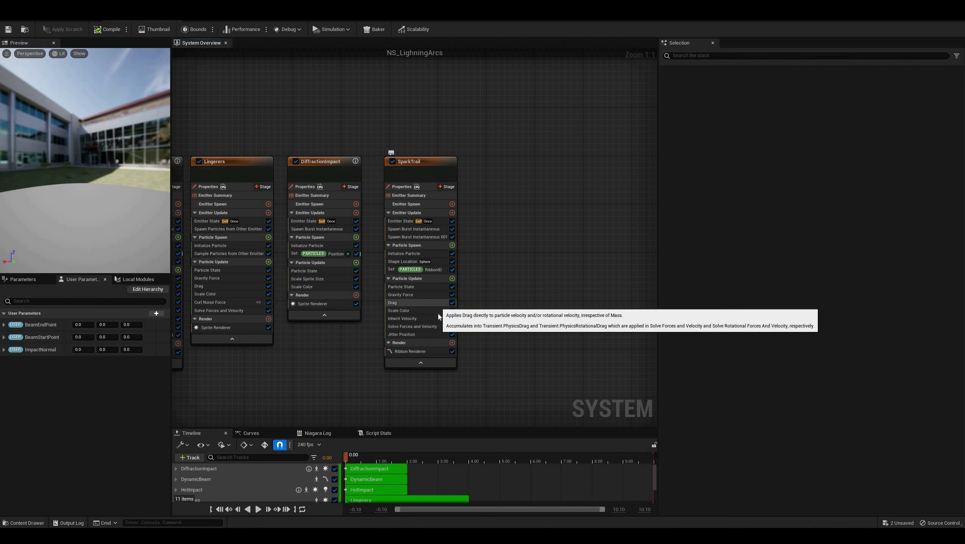
Review SparkTrail's Scale Color, Jitter Position and Ribbon Renderer settings, and save the Niagara system.
click(437, 313)
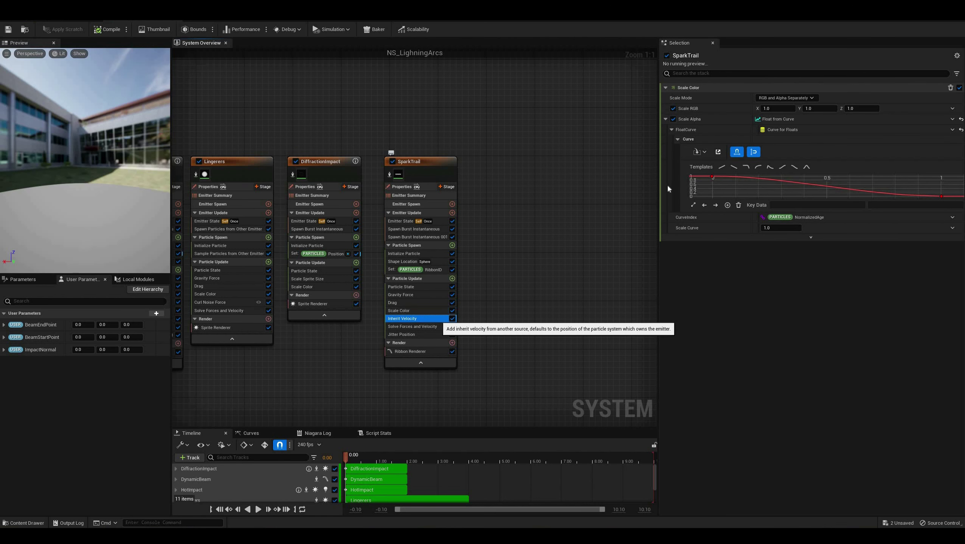
click(435, 329)
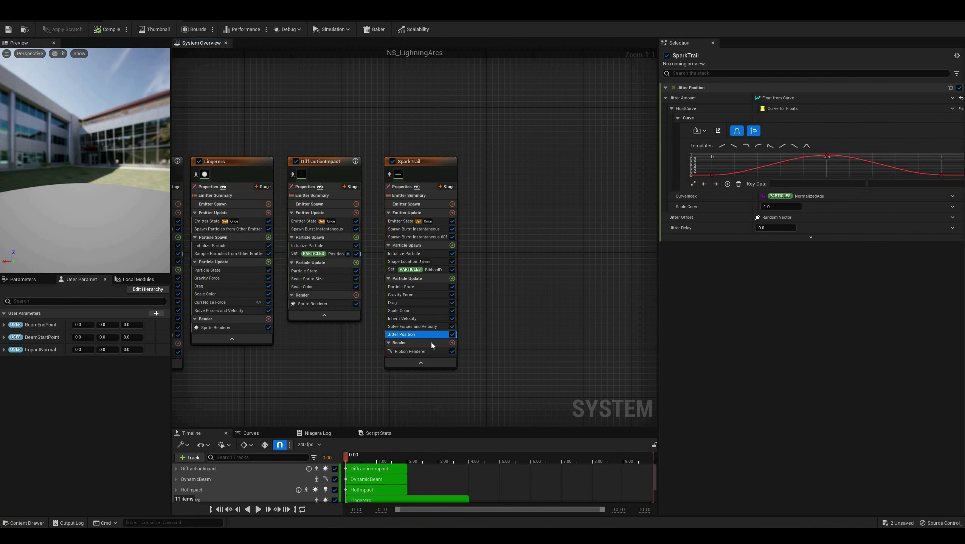
click(438, 352)
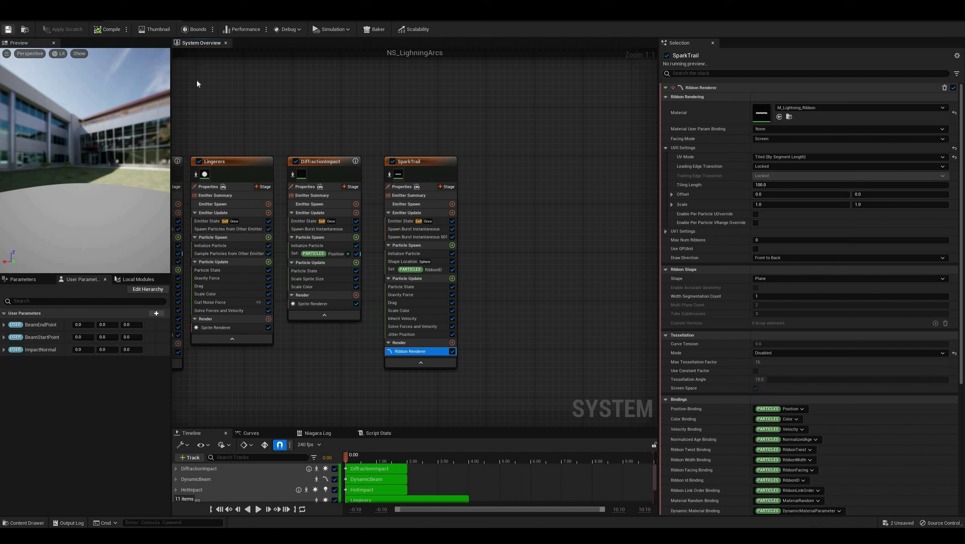
key(ctrl+s)
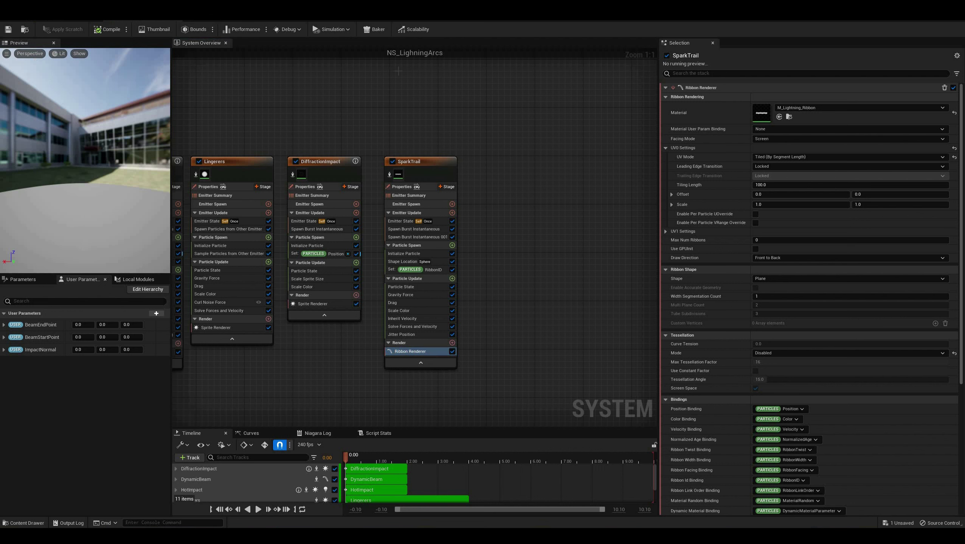
Play-test the lightning ball in the level, ejecting to a free camera and pausing and resuming the simulation to inspect its arcs and impacts.
key(alt+Tab)
click(168, 29)
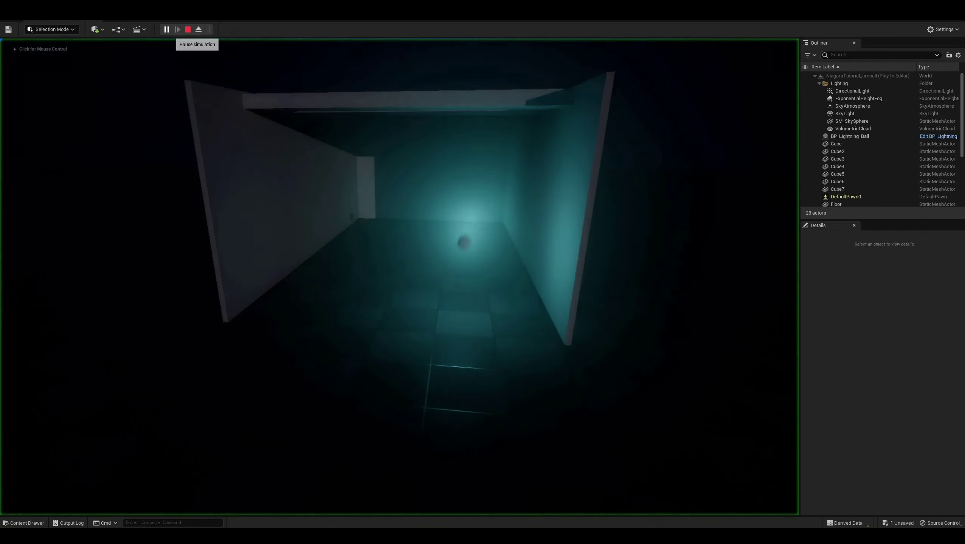
click(324, 190)
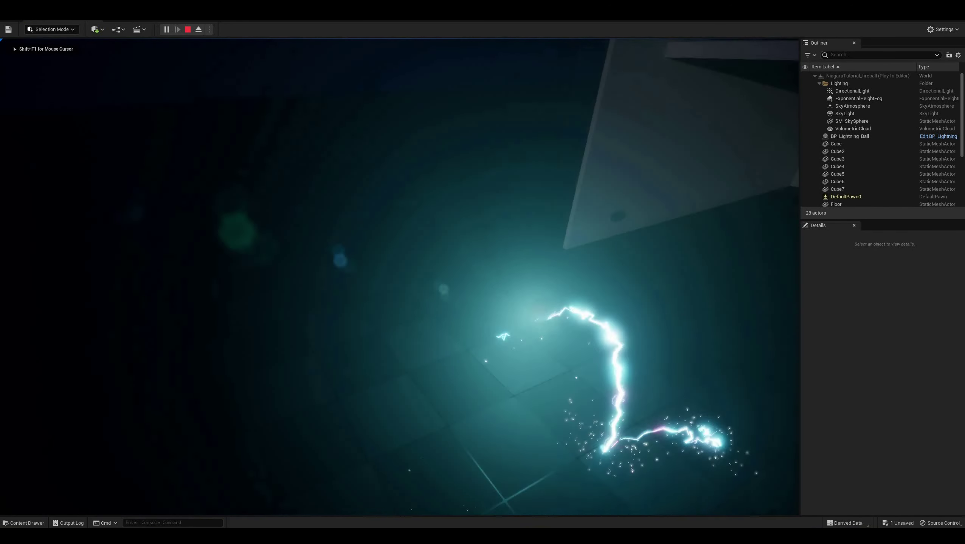
key(shift+F1)
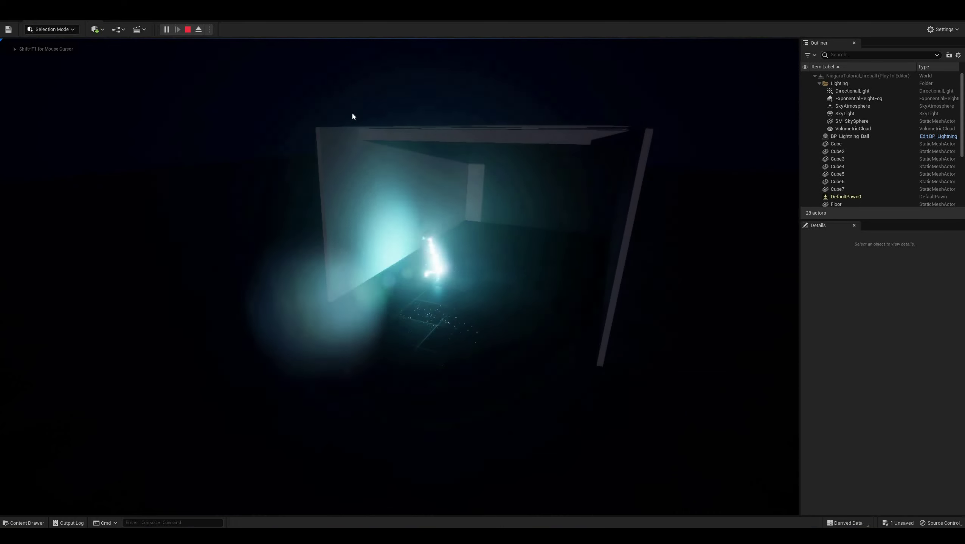
click(198, 30)
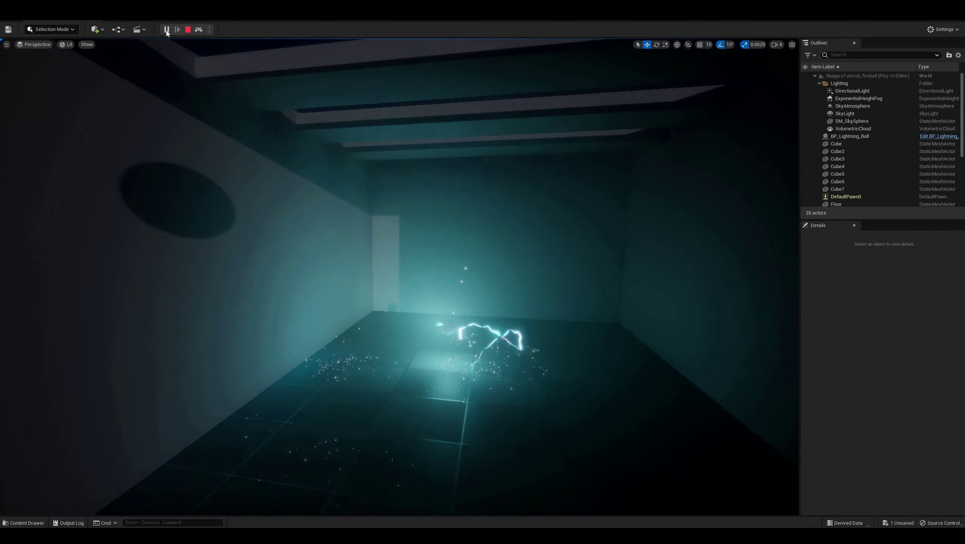
click(166, 30)
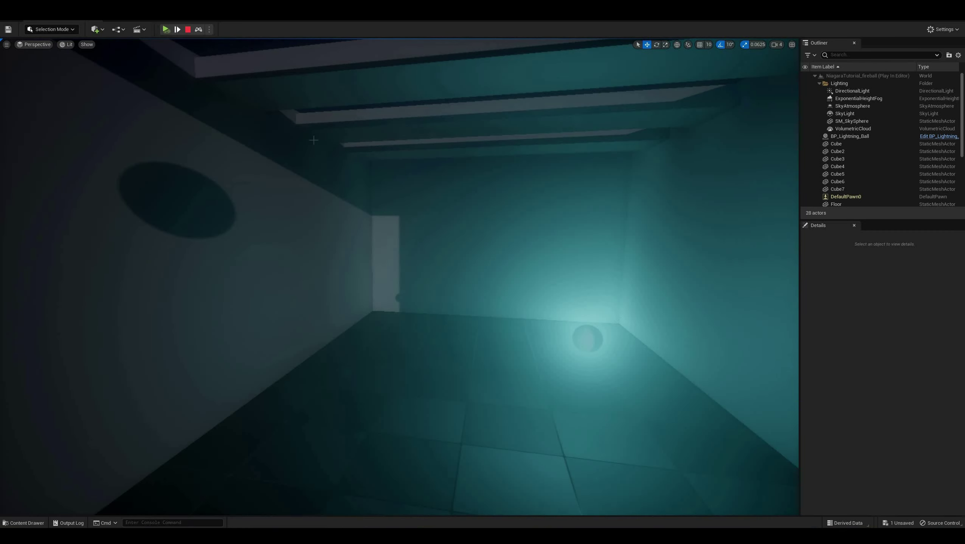
click(166, 30)
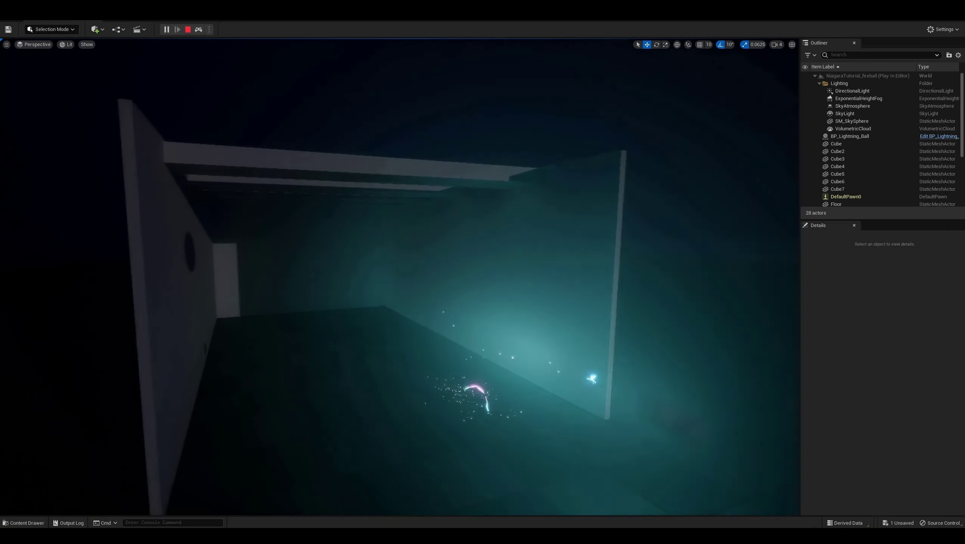
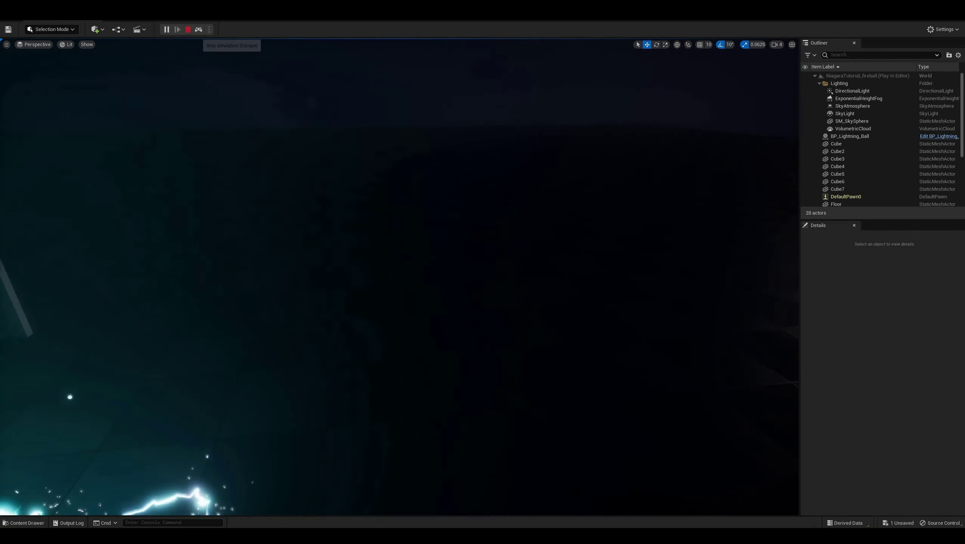
click(188, 29)
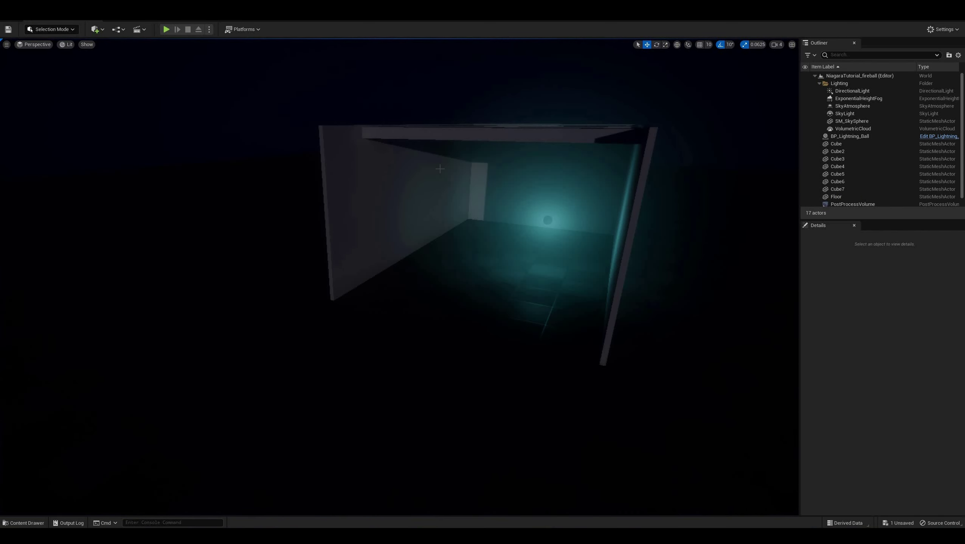
Open the M_FireballDeform material and examine the TexCoord and Panner nodes that distort the textures in its Color section.
key(ctrl+space)
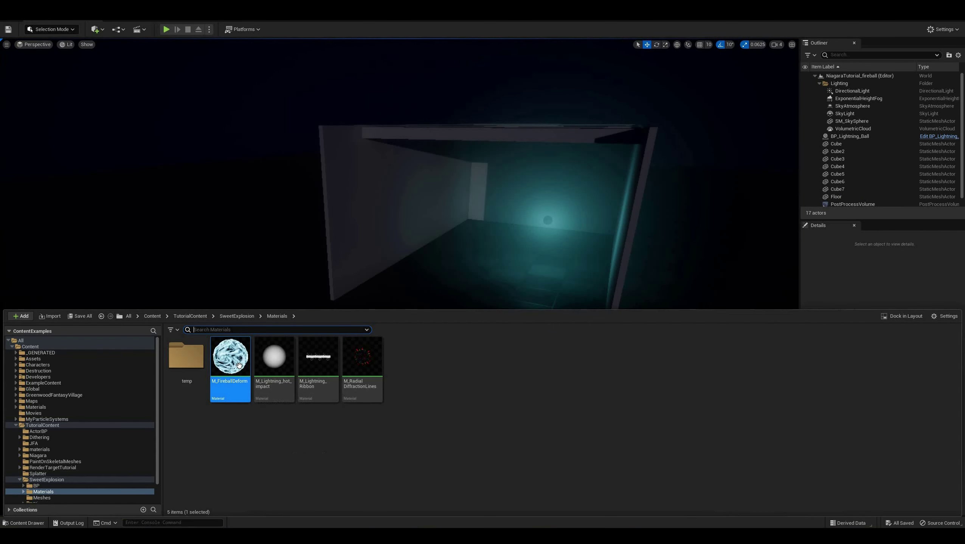
double_click(241, 369)
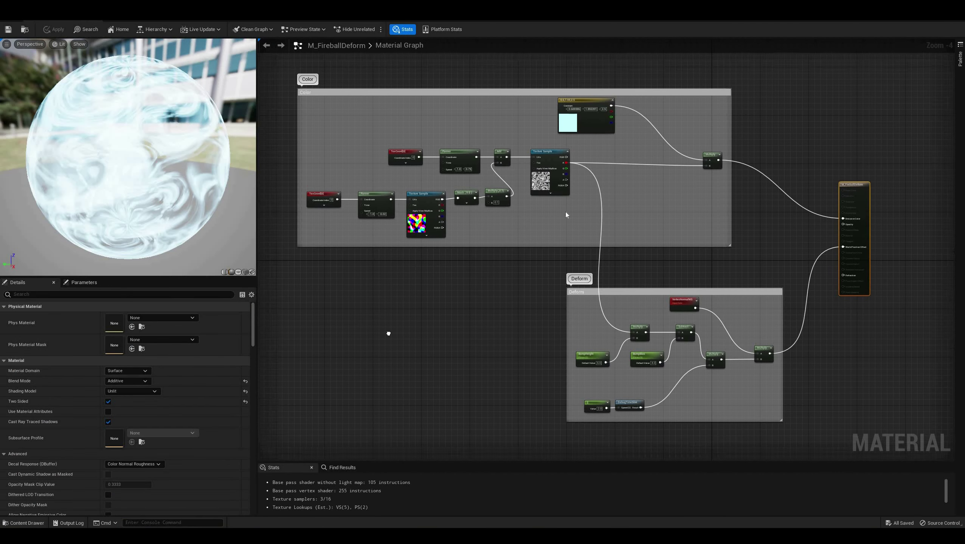
scroll(723, 276, up, 4)
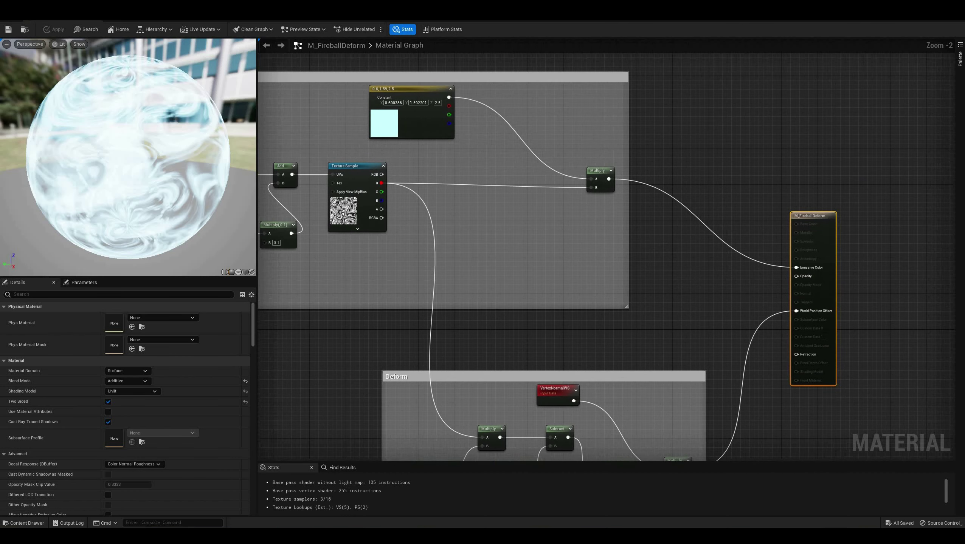
right_drag(660, 277, 507, 242)
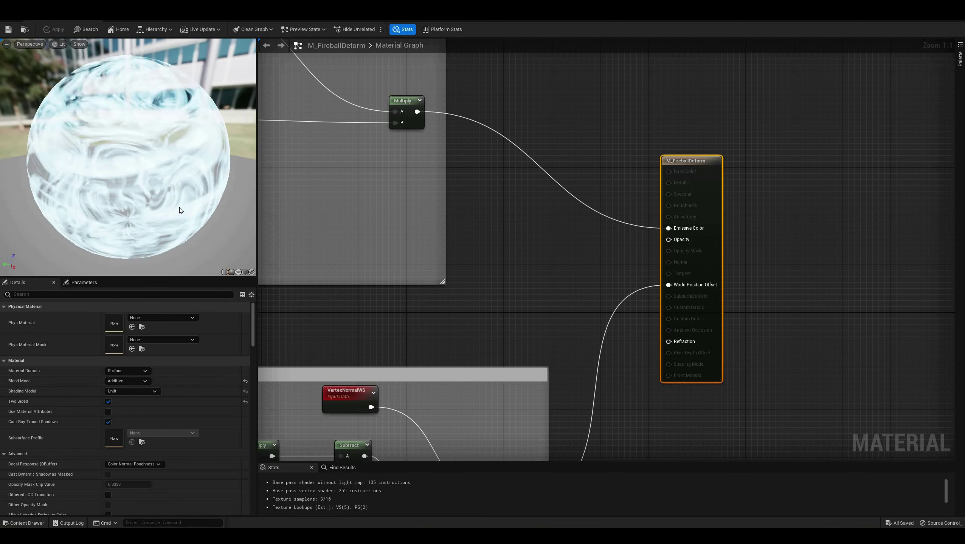
right_drag(562, 235, 943, 283)
right_drag(730, 293, 642, 307)
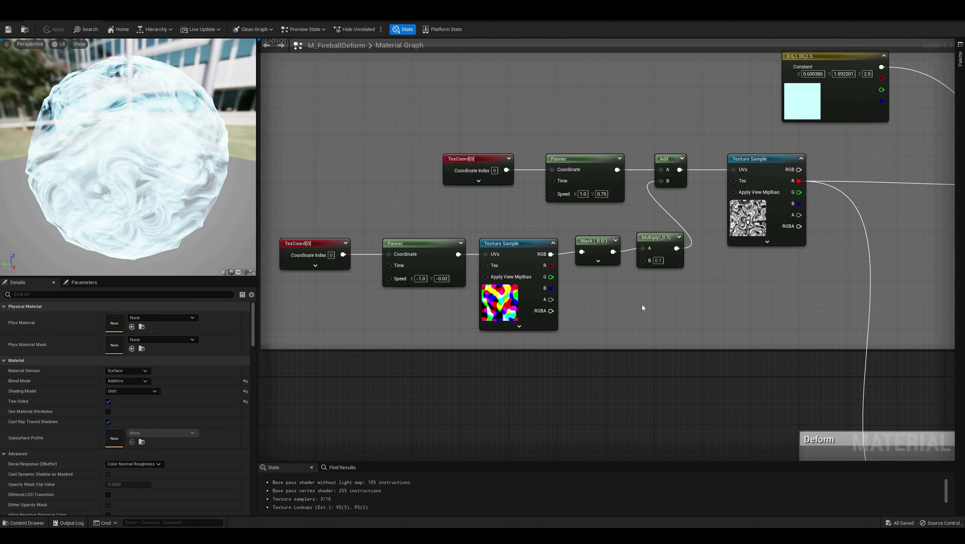
click(315, 244)
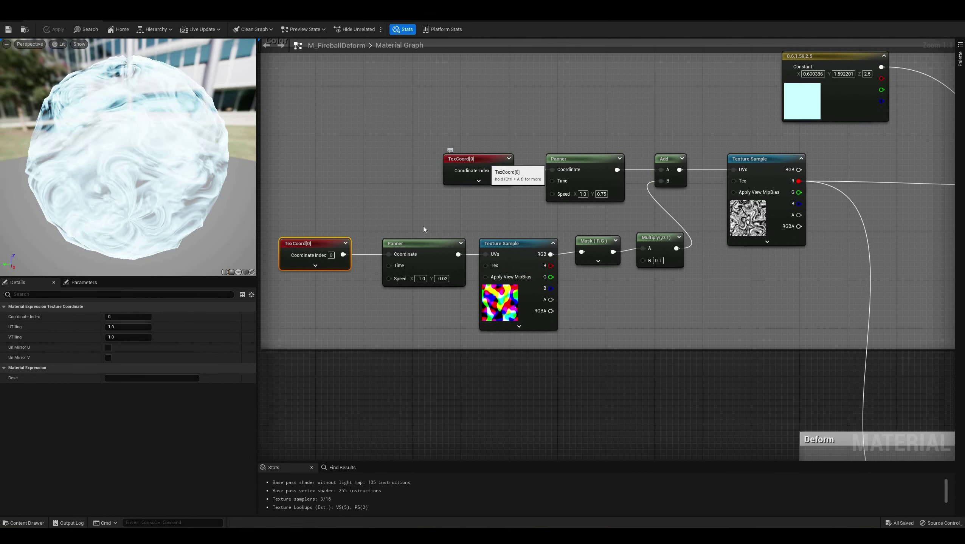
click(469, 176)
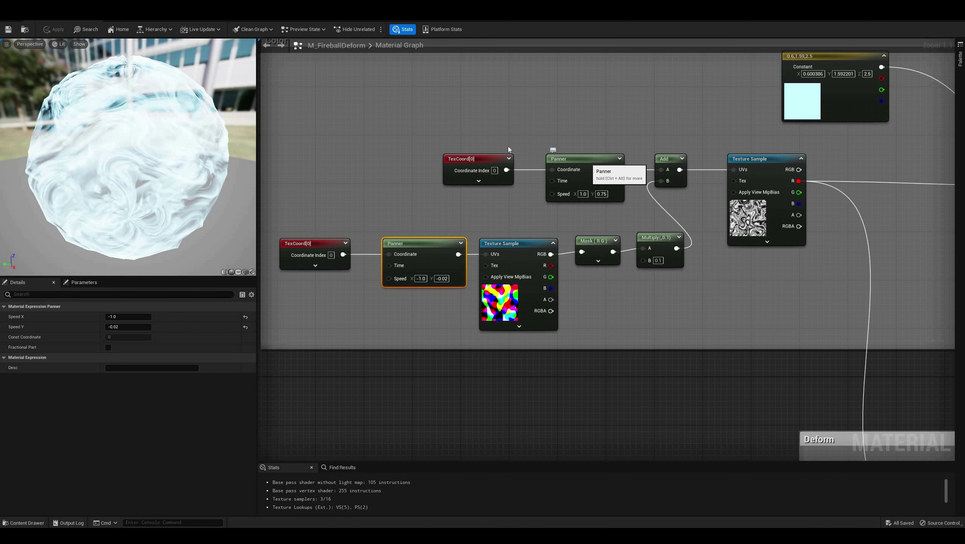
Preview the Panner with speed 1.0, 0.75 and the T_TilingNoise06 Texture Sample in real time on the preview sphere.
right_click(587, 175)
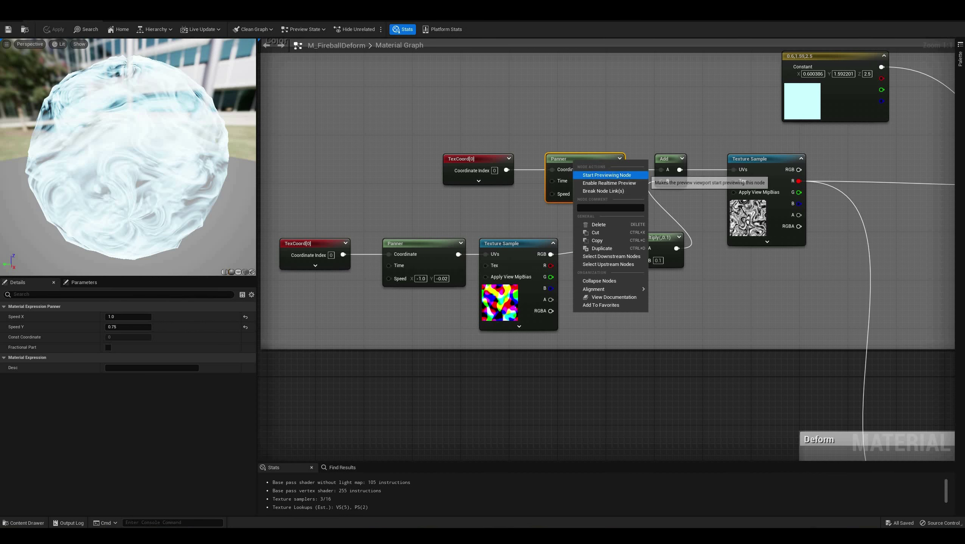
click(602, 175)
click(6, 44)
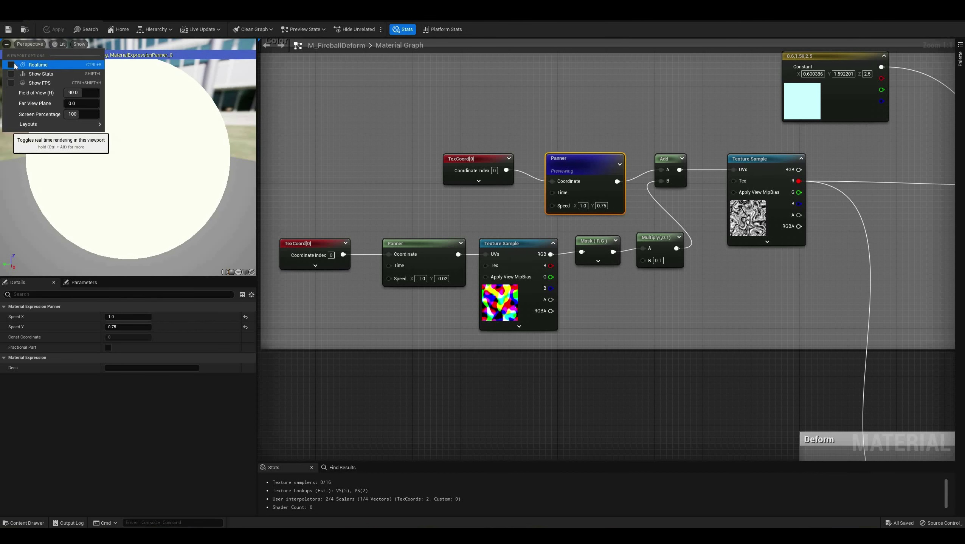
click(383, 130)
right_drag(383, 130, 337, 121)
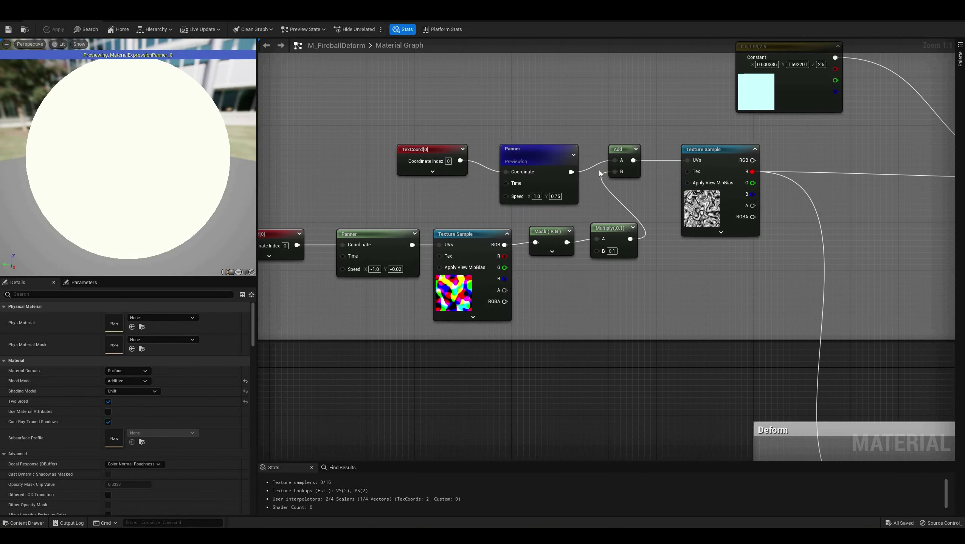
right_click(717, 160)
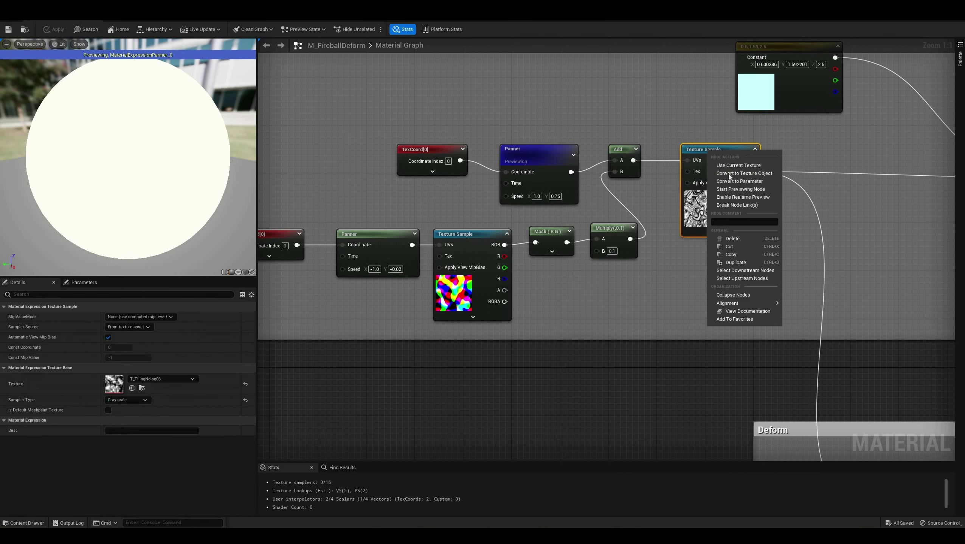
key(Return)
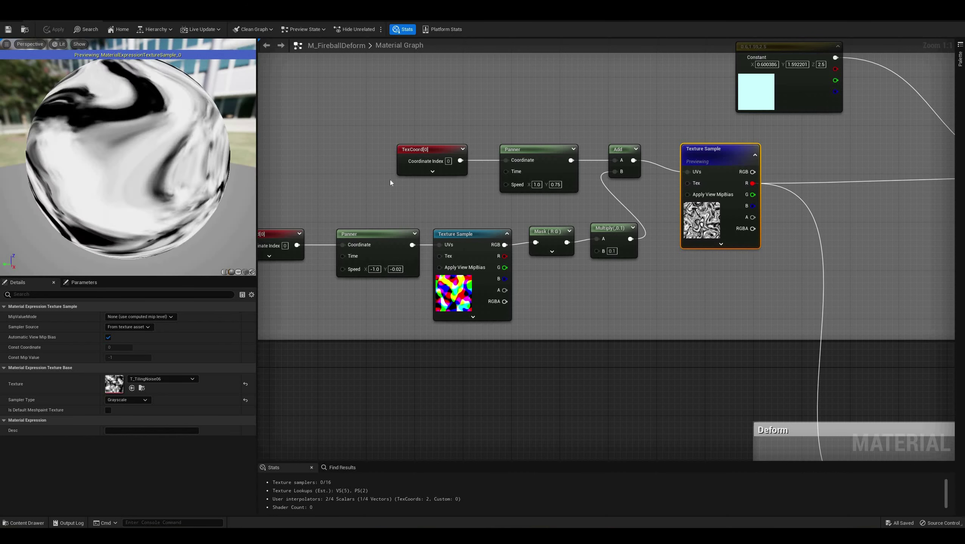
Preview the T_TilingSimpleCurlNoise Texture Sample on a plane, and its Mask (R G) output.
right_drag(390, 179, 430, 164)
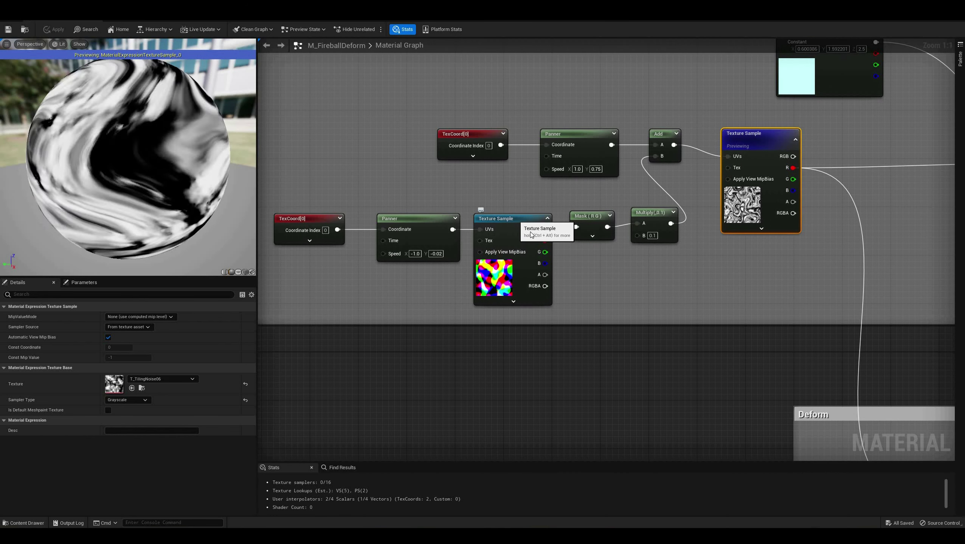
right_click(515, 220)
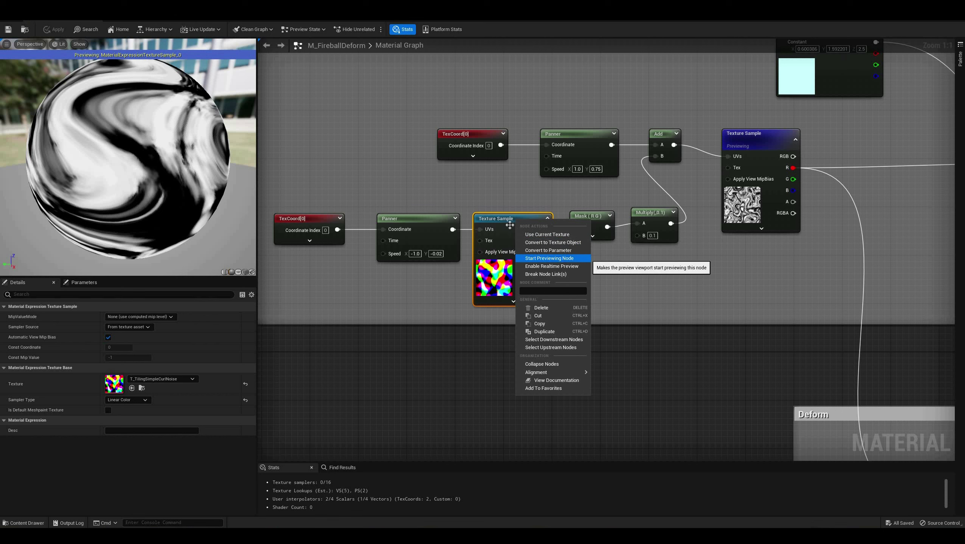
click(548, 258)
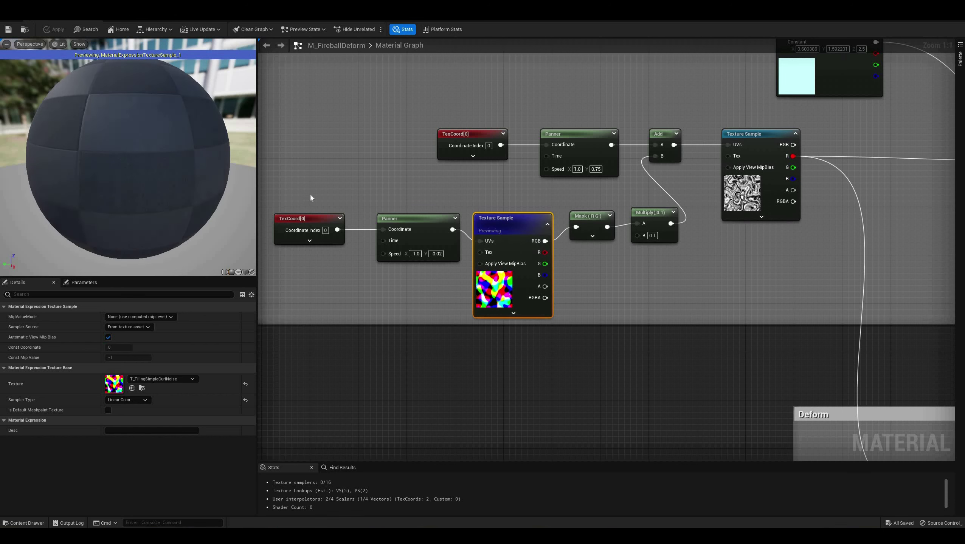
click(238, 272)
drag(225, 192, 225, 171)
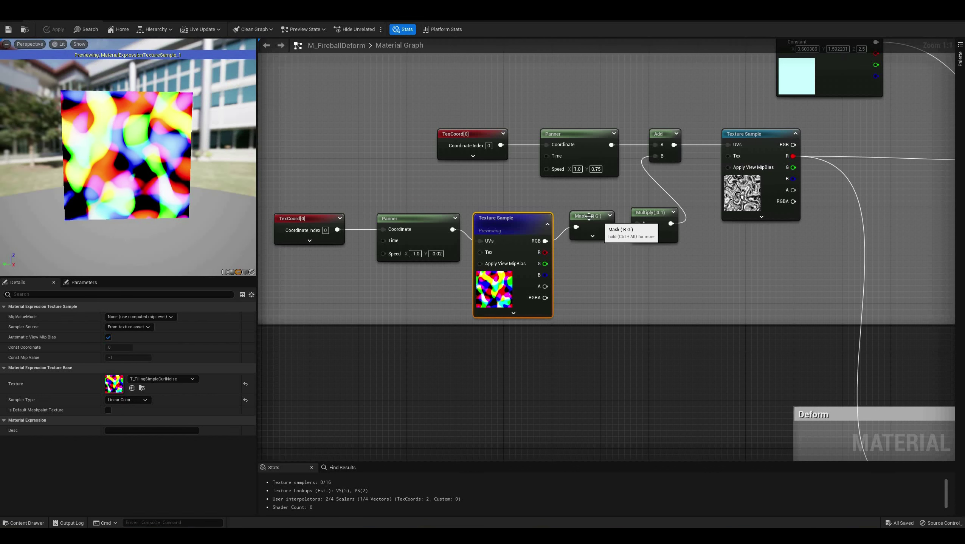
click(614, 218)
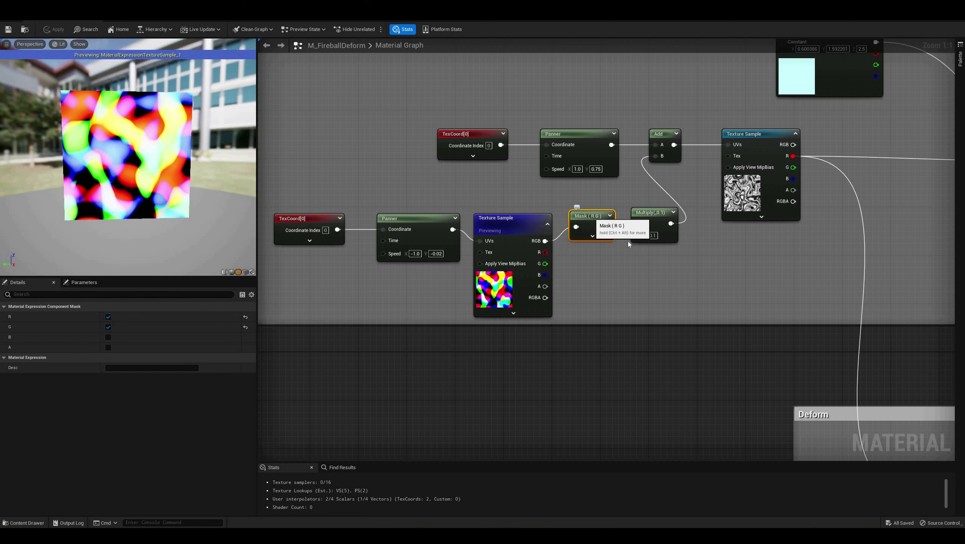
right_click(591, 217)
click(625, 240)
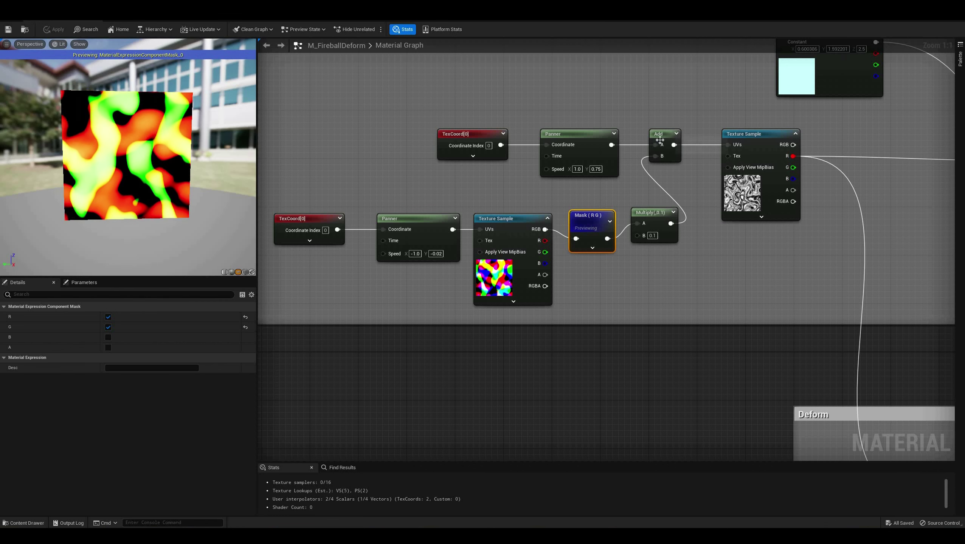
Inspect the T_TilingNoise06 texture asset and preview its distorted Texture Sample node on the plane.
click(753, 134)
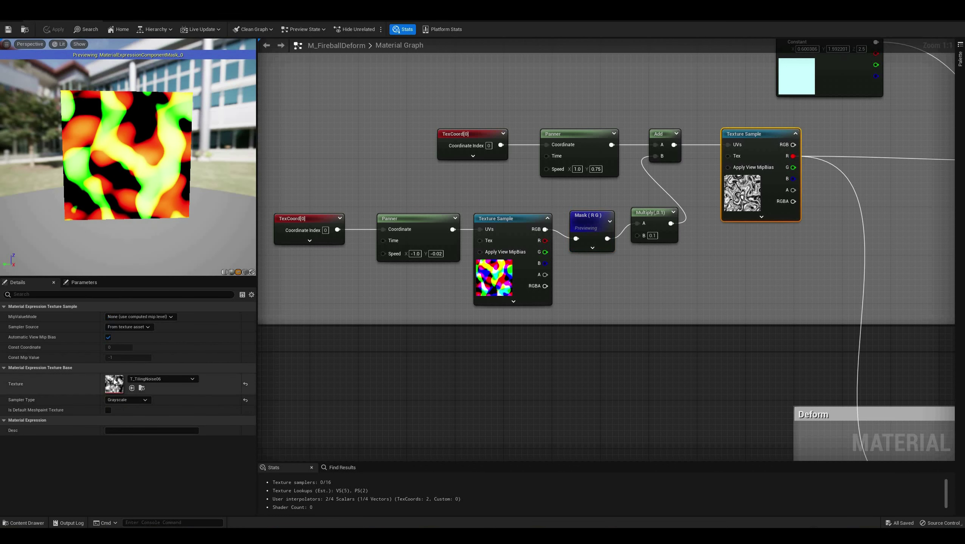
double_click(113, 378)
scroll(383, 311, up, 2)
scroll(382, 311, up, 12)
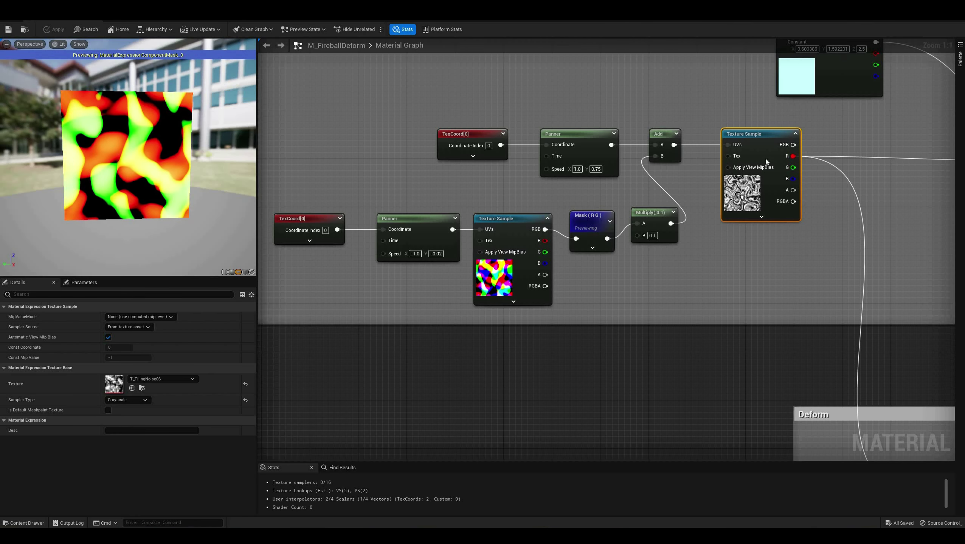
right_click(766, 158)
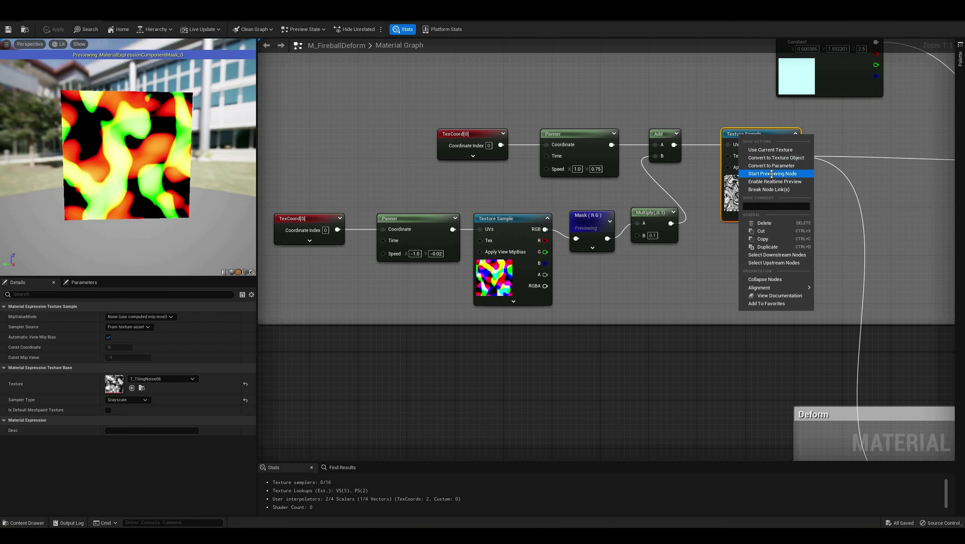
click(773, 182)
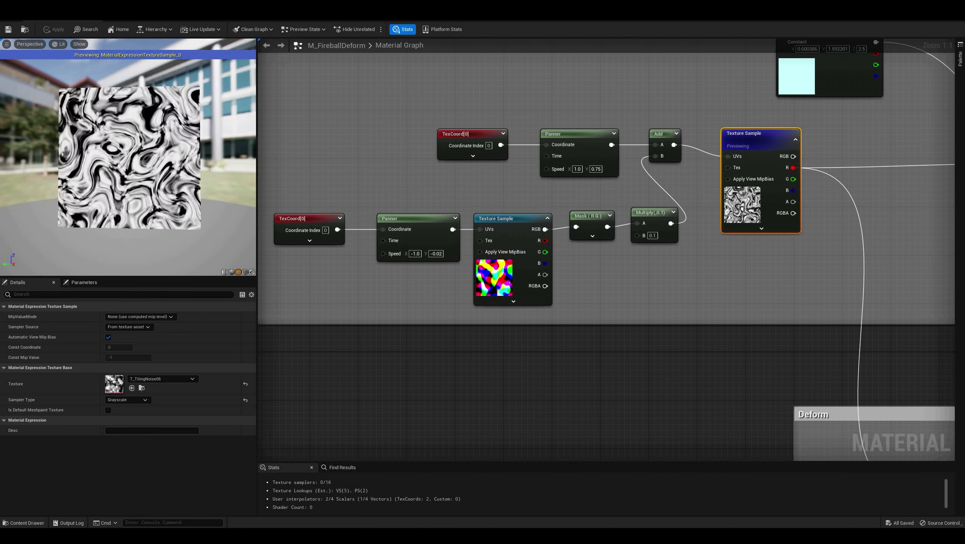
Check the color of the constant that is multiplied with the noise texture in the color picker.
right_drag(621, 113, 606, 157)
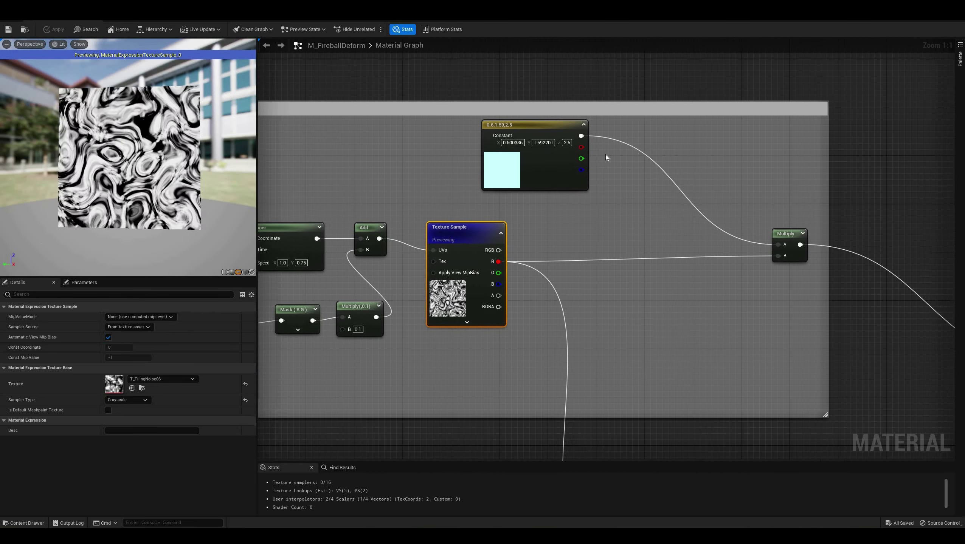
click(554, 127)
click(143, 317)
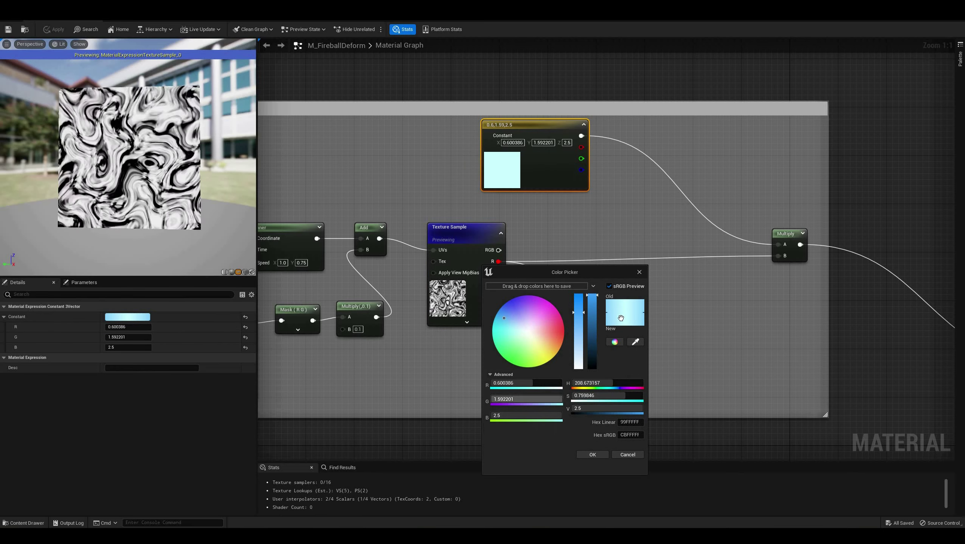
right_drag(711, 391, 724, 348)
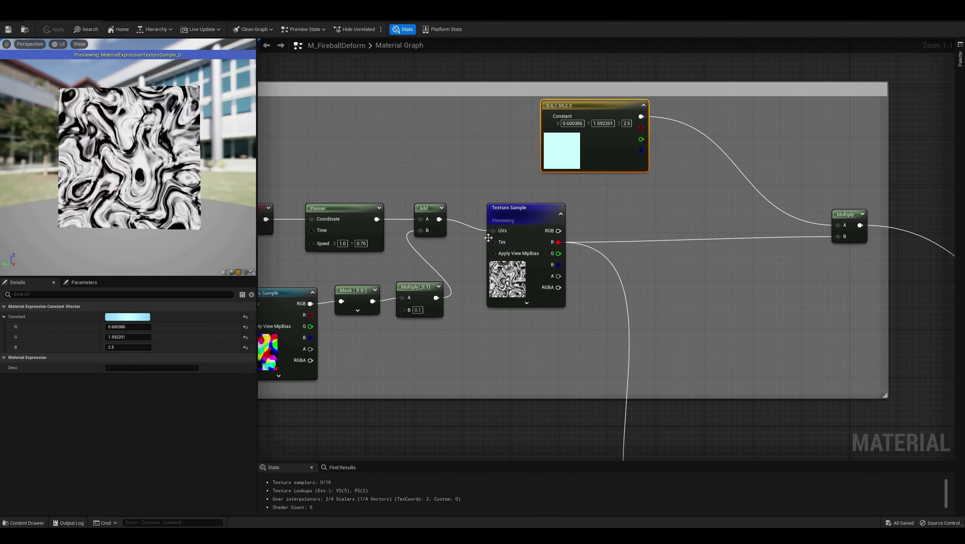
Stop previewing the T_TilingNoise06 Texture Sample and view the full material in real time on the plane.
right_click(514, 211)
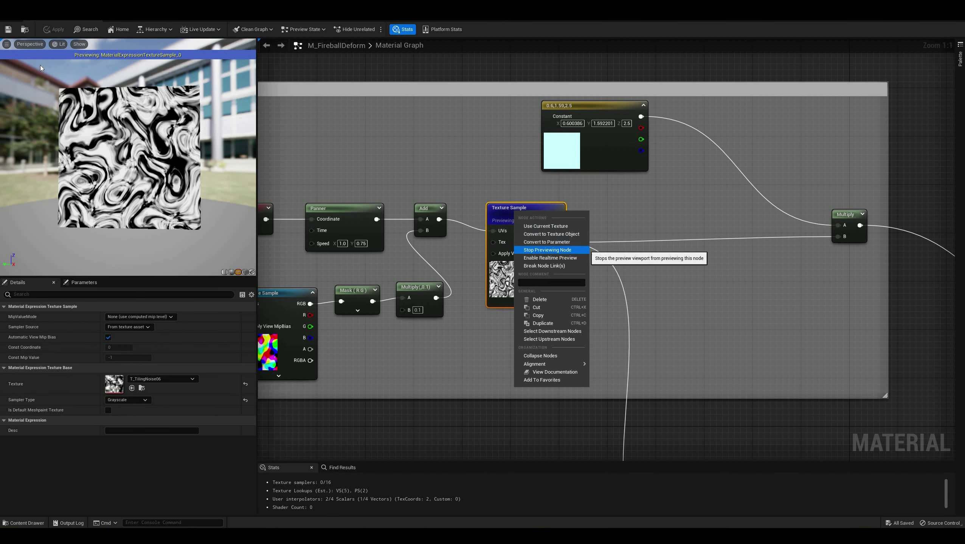
click(547, 251)
click(6, 44)
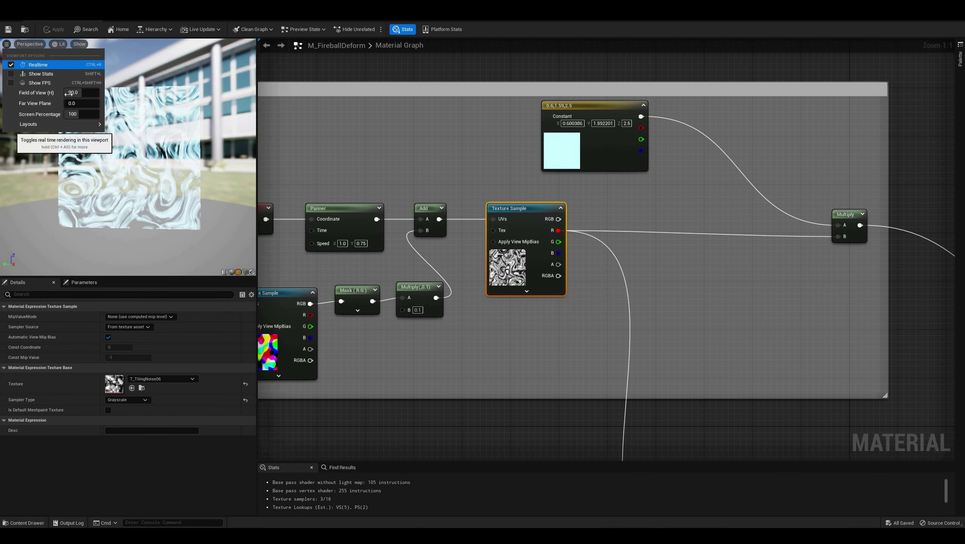
click(550, 374)
Examine how the noise texture feeds the Deform group and is combined with BumpHeight and BumpBias.
right_drag(554, 277, 425, 146)
right_drag(528, 197, 527, 153)
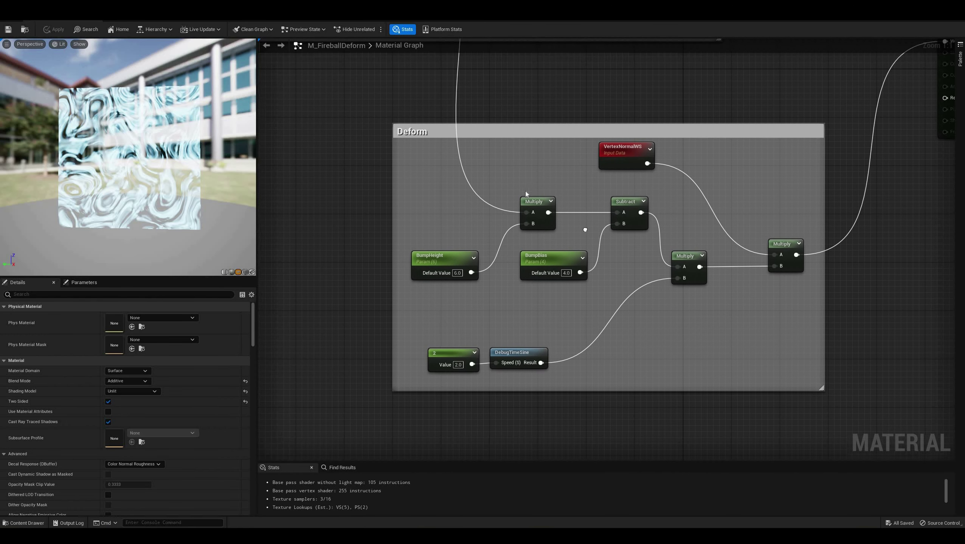
scroll(526, 191, down, 1)
right_drag(496, 261, 525, 435)
click(403, 70)
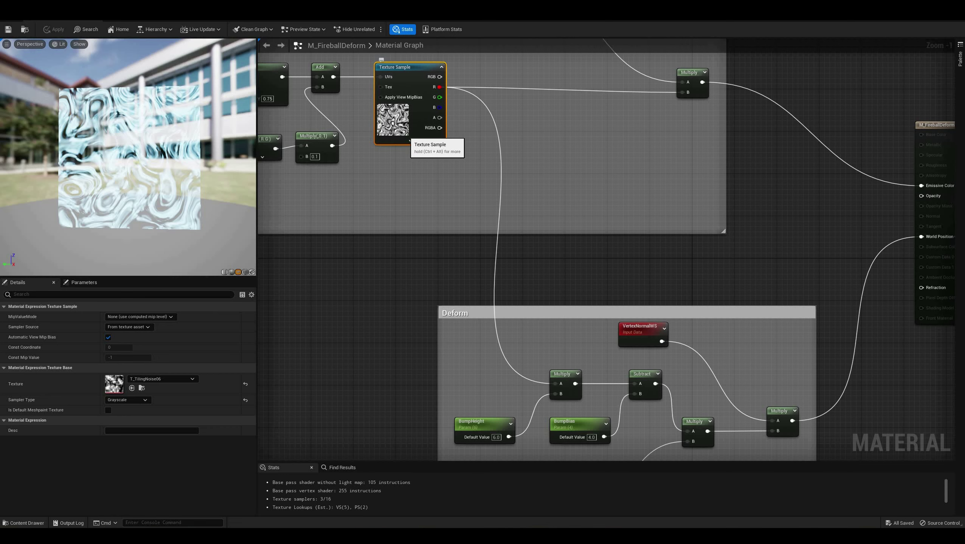
right_drag(464, 269, 432, 148)
click(467, 307)
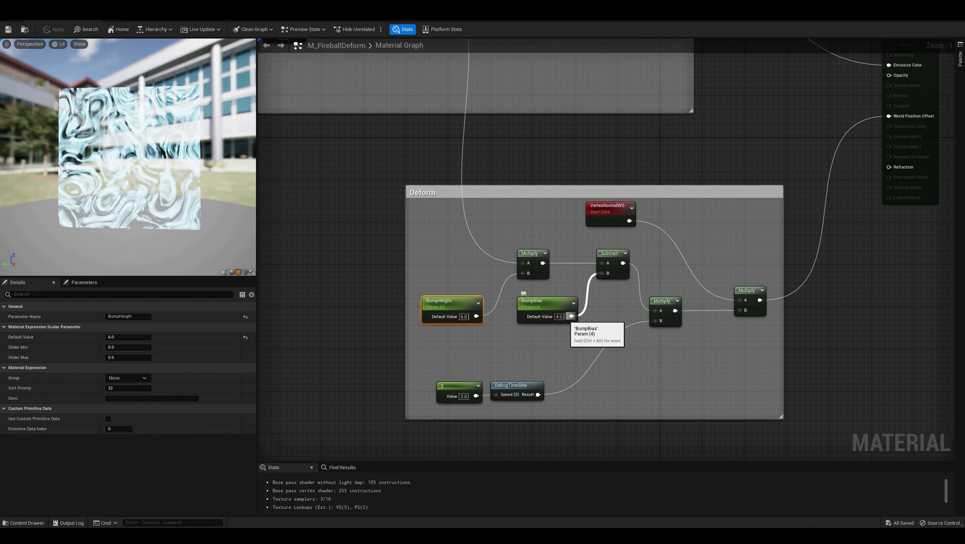
right_drag(448, 152, 473, 260)
right_drag(444, 312, 426, 208)
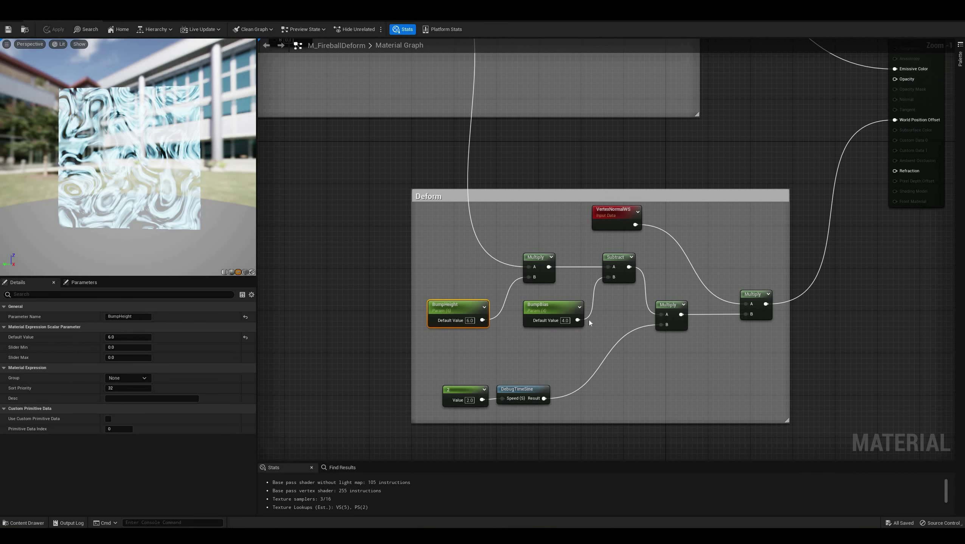
Preview the DebugTimeSine node in real time on the plane.
click(522, 390)
right_click(522, 389)
click(548, 261)
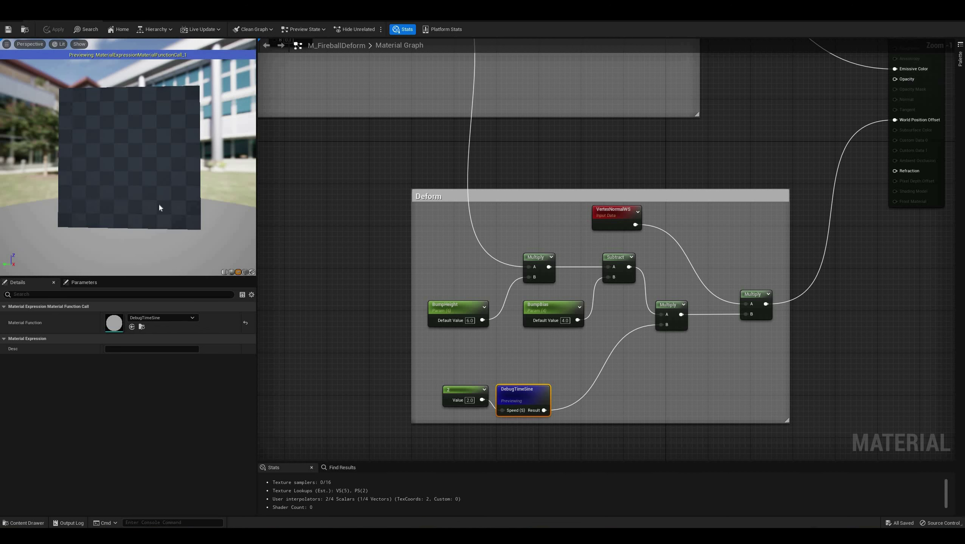
click(7, 44)
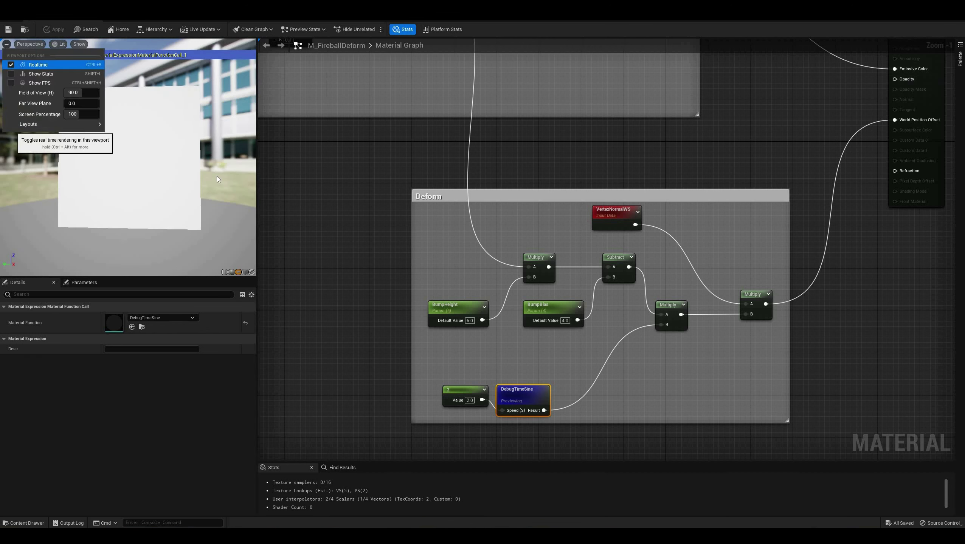
mouse_move(57, 124)
click(235, 122)
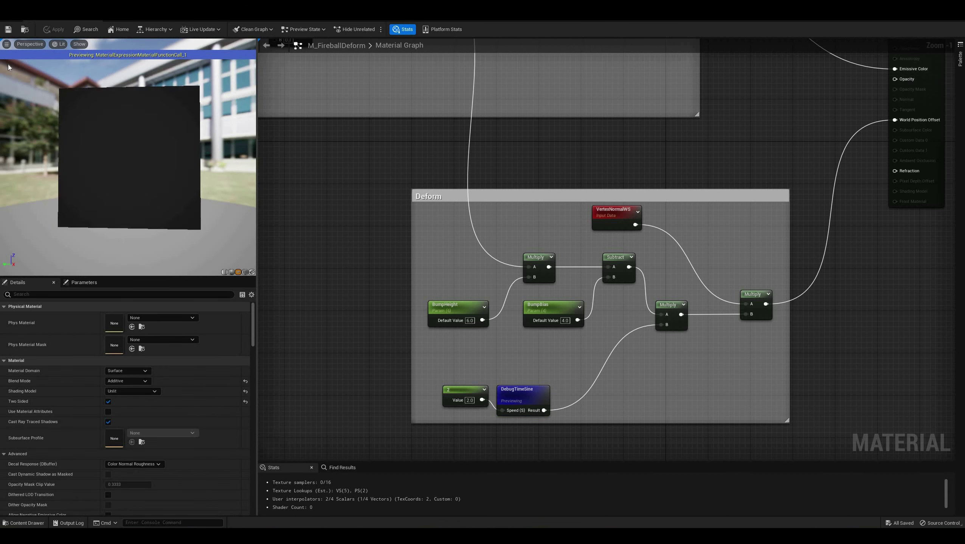
click(7, 44)
click(170, 102)
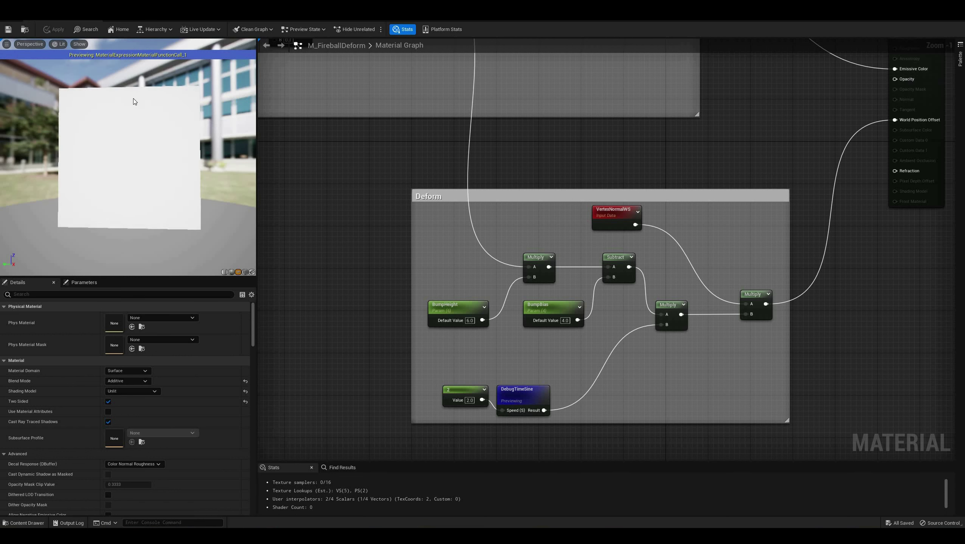
click(8, 45)
click(363, 223)
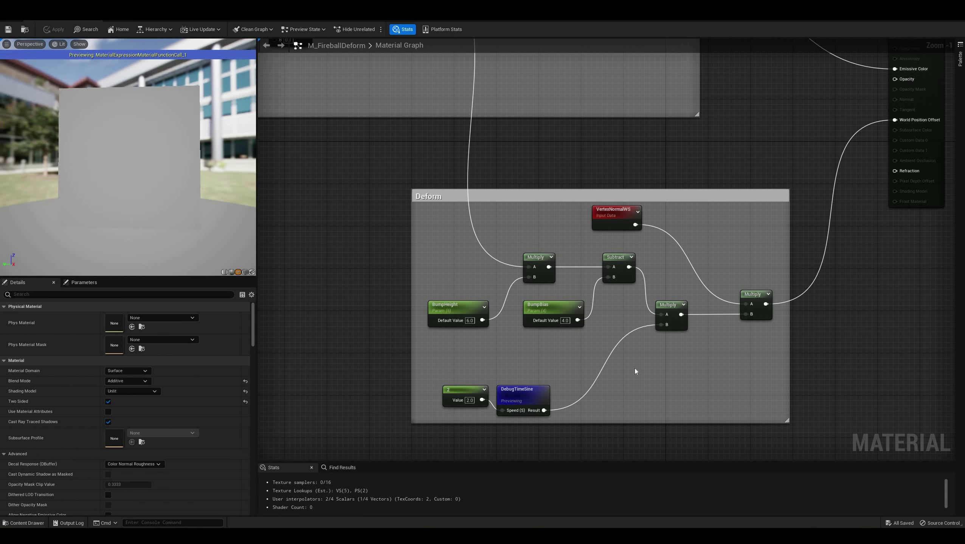
Preview the Multiply of the bump result and DebugTimeSine, and trace the final Multiply to World Position Offset.
right_click(668, 306)
click(705, 322)
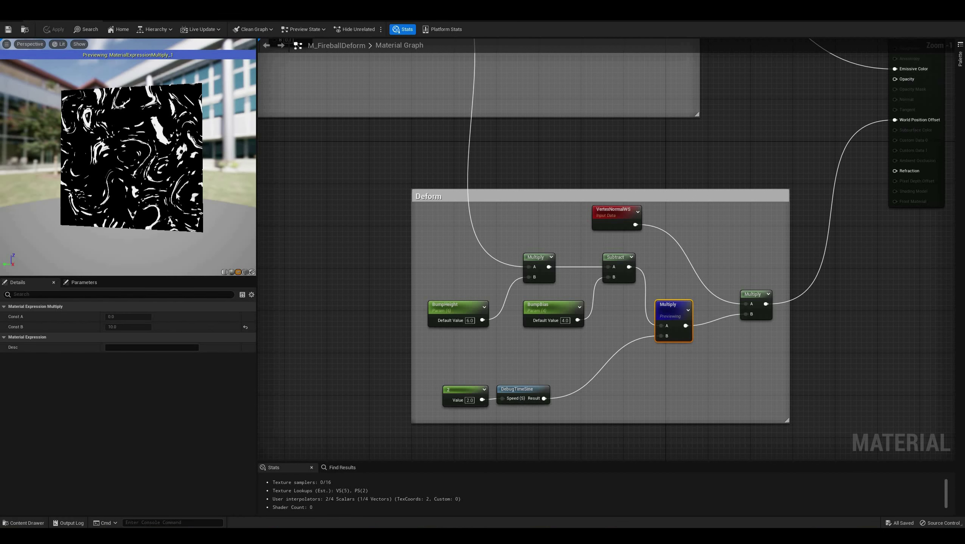
right_drag(749, 304, 655, 332)
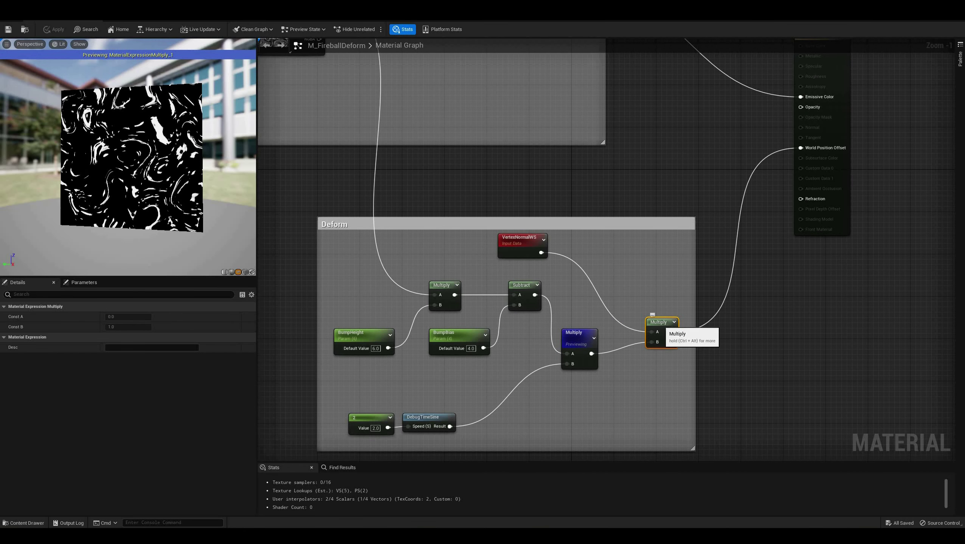
right_drag(767, 194, 689, 280)
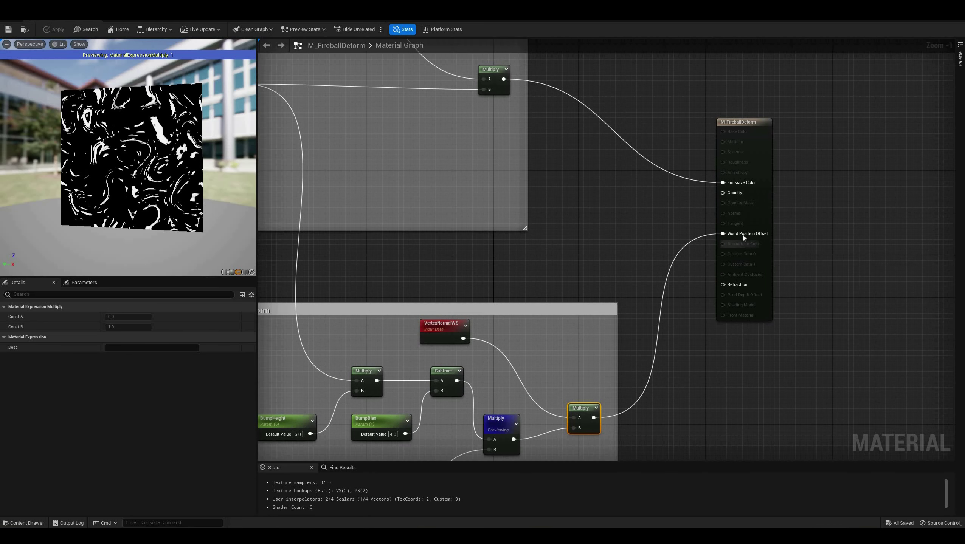
Stop previewing the Multiply node and view the full deforming material in real time on the preview sphere.
right_click(505, 419)
click(533, 288)
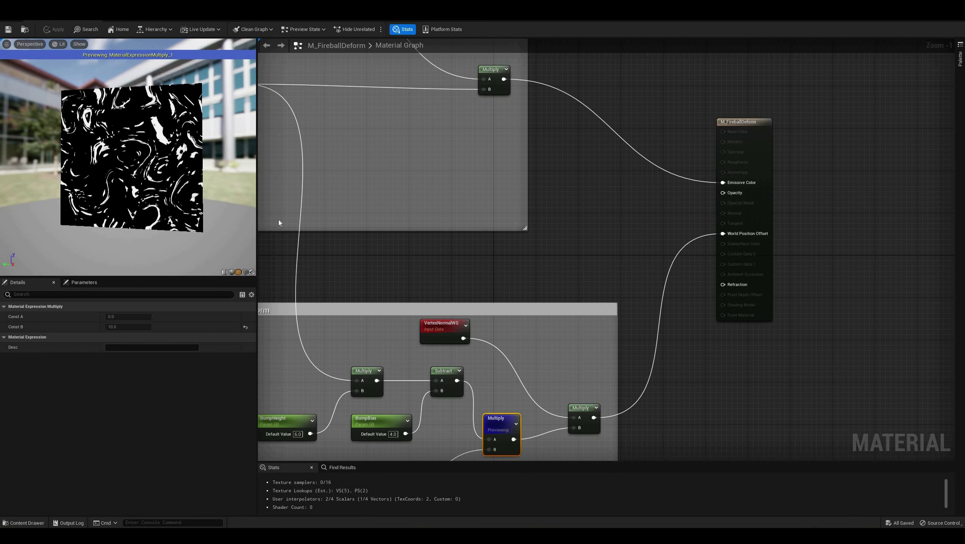
click(231, 273)
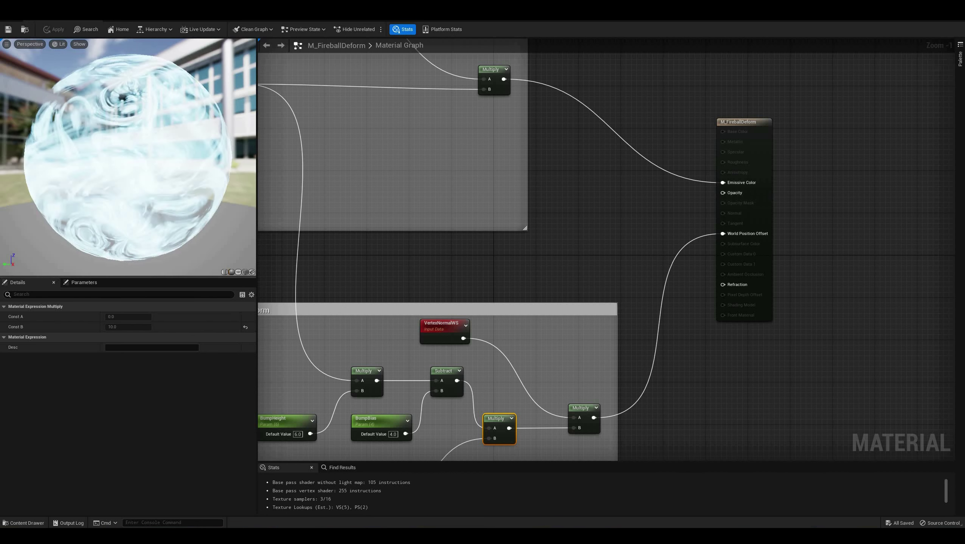
click(6, 45)
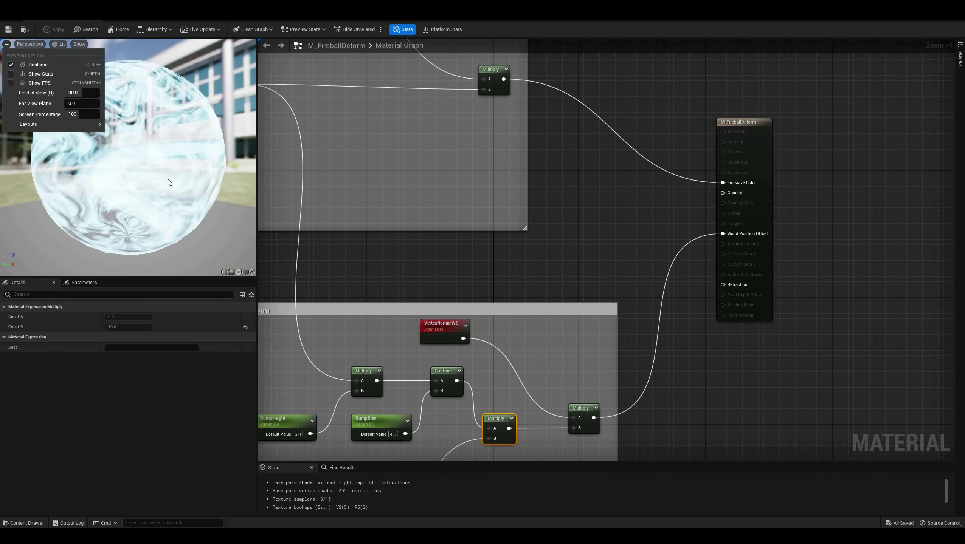
click(7, 44)
Test BumpHeight default values of 10 and 50 on the preview sphere, and set the value back to 6.
right_drag(350, 273, 537, 190)
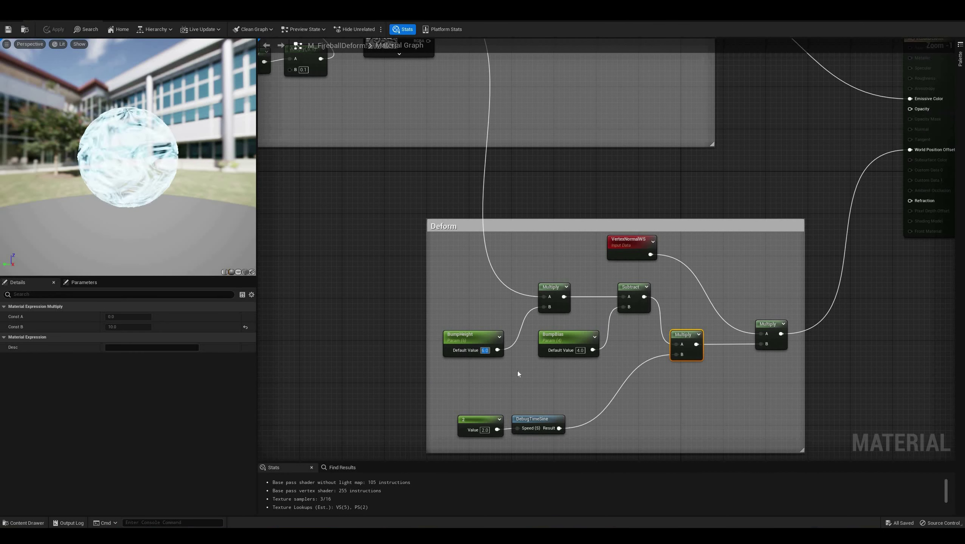
text(10)
key(Return)
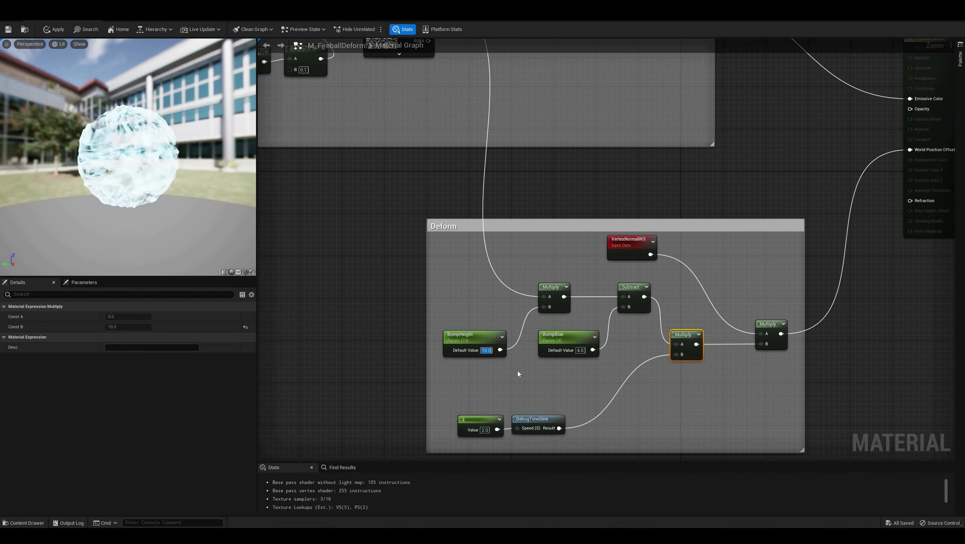
text(50)
key(Return)
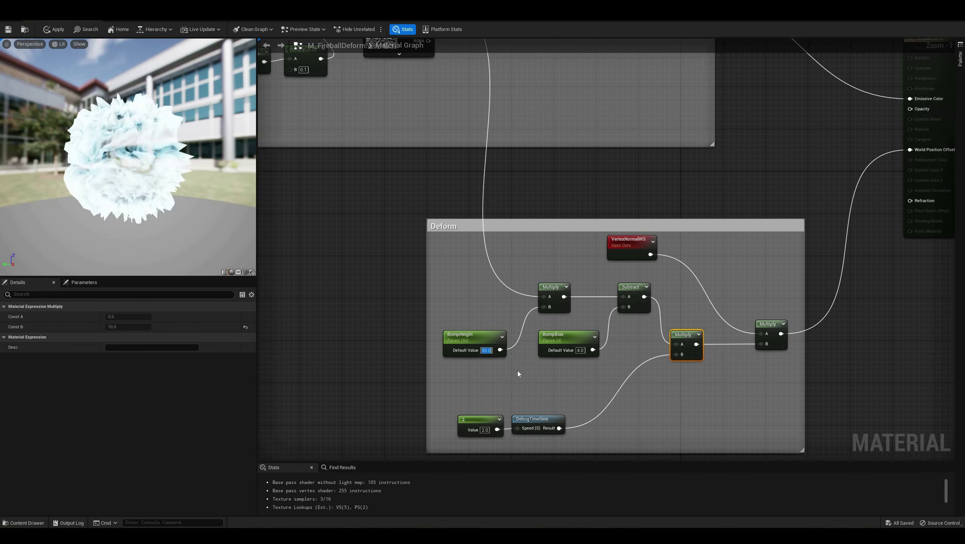
text(6)
key(Return)
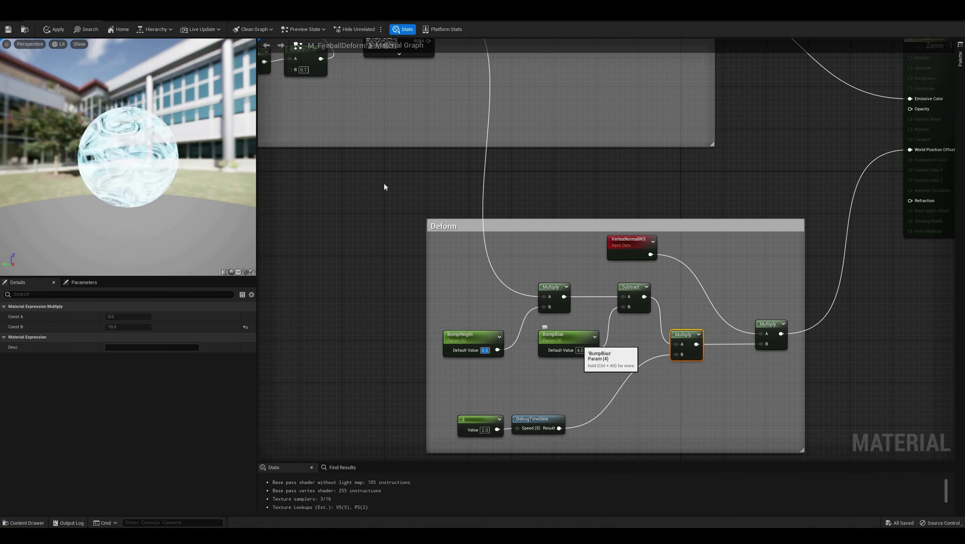
Close M_FireballDeform with its changes applied and open the BP_Lightning_Ball blueprint for editing.
click(85, 29)
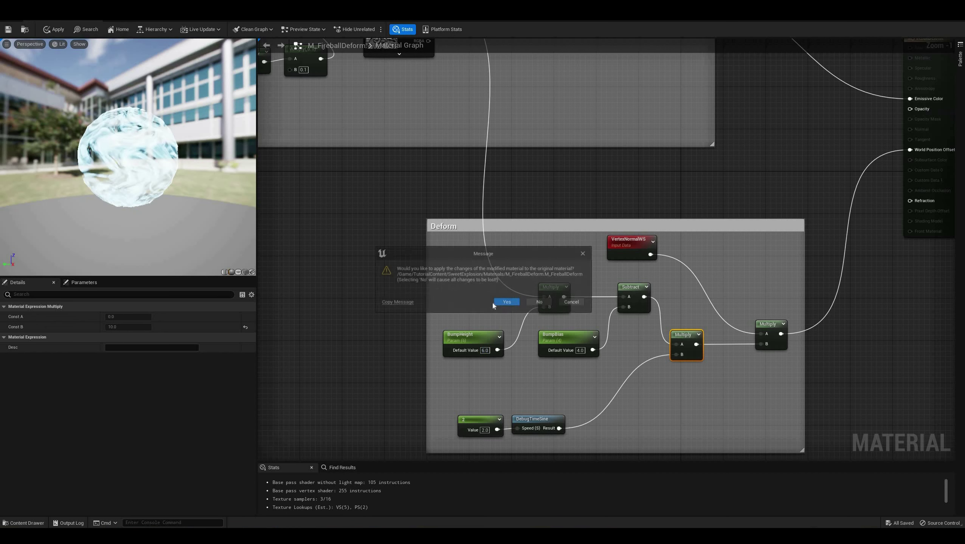
click(504, 304)
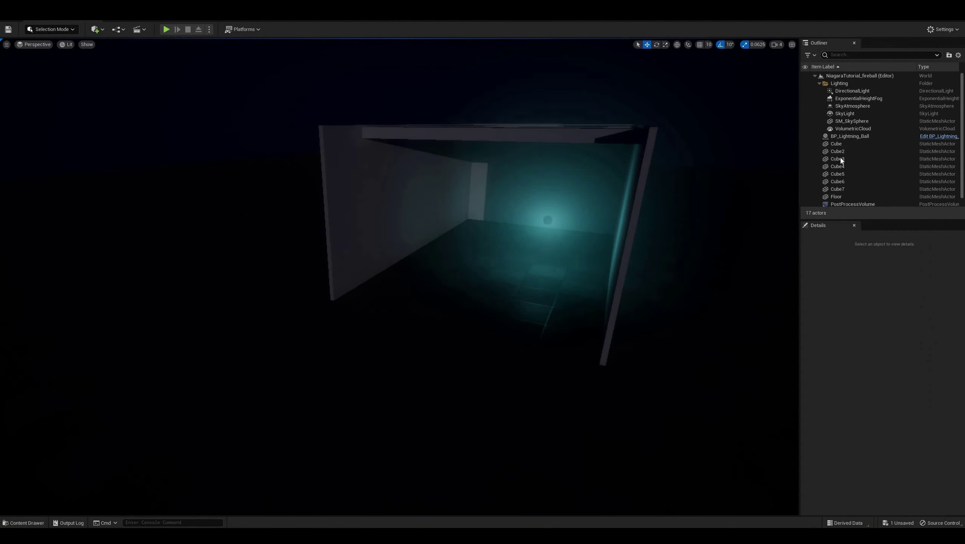
click(938, 136)
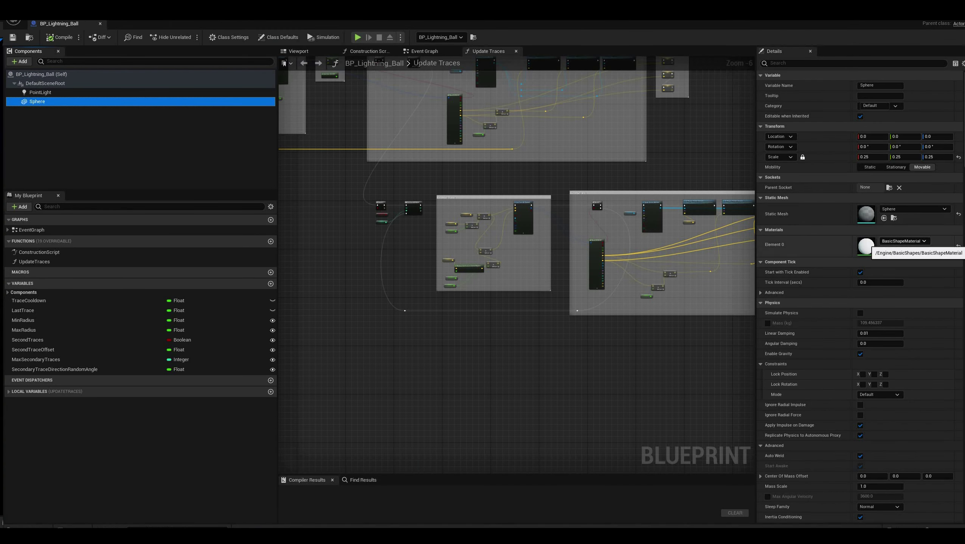
Assign M_FireballDeform to Element 0 of the blueprint's Sphere component, and compile and save the blueprint.
click(25, 529)
drag(231, 301, 884, 242)
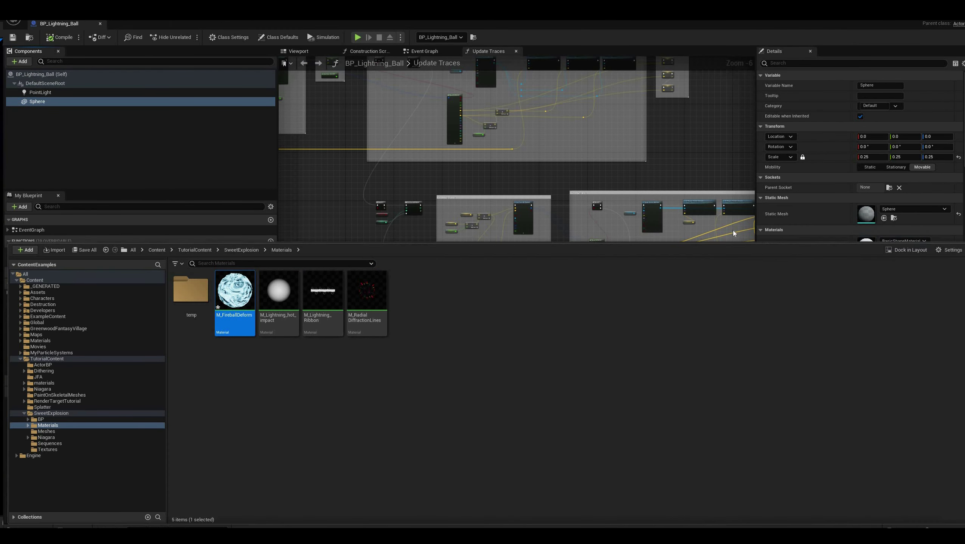
drag(722, 243, 721, 317)
drag(241, 379, 890, 252)
click(56, 37)
key(ctrl+s)
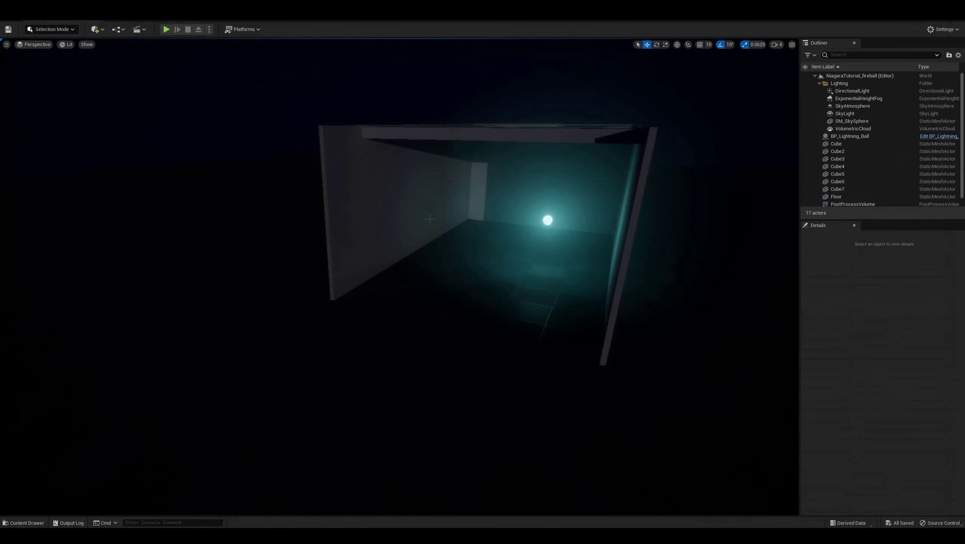
Play the level to watch the lightning ball with its deforming material from several distances, and stop the simulation.
right_drag(400, 277, 445, 244)
key(w)
key(w)
key(s)
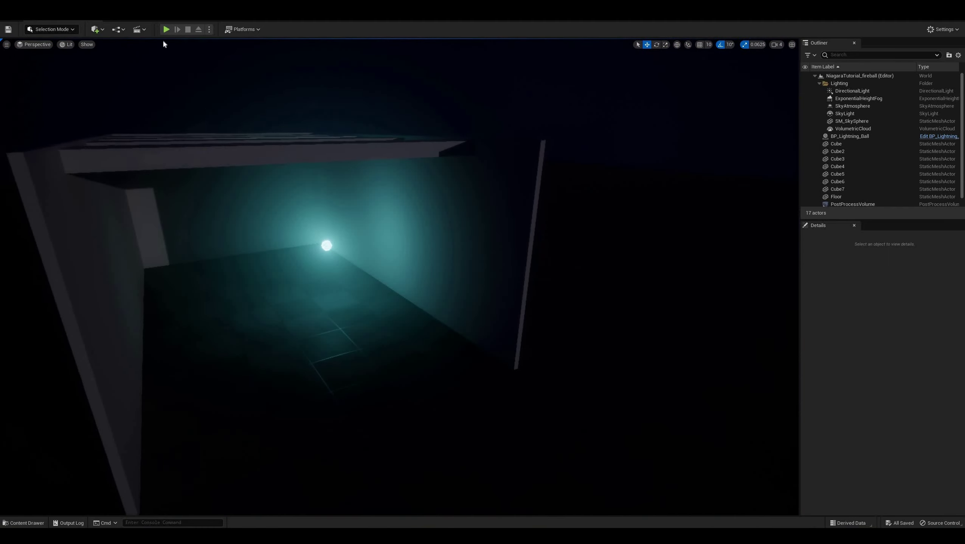
click(166, 30)
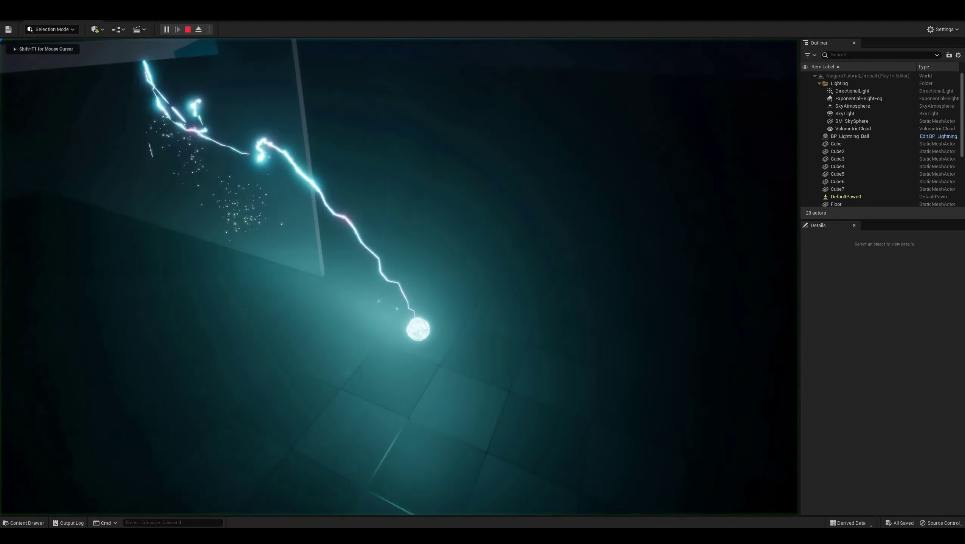
key(s)
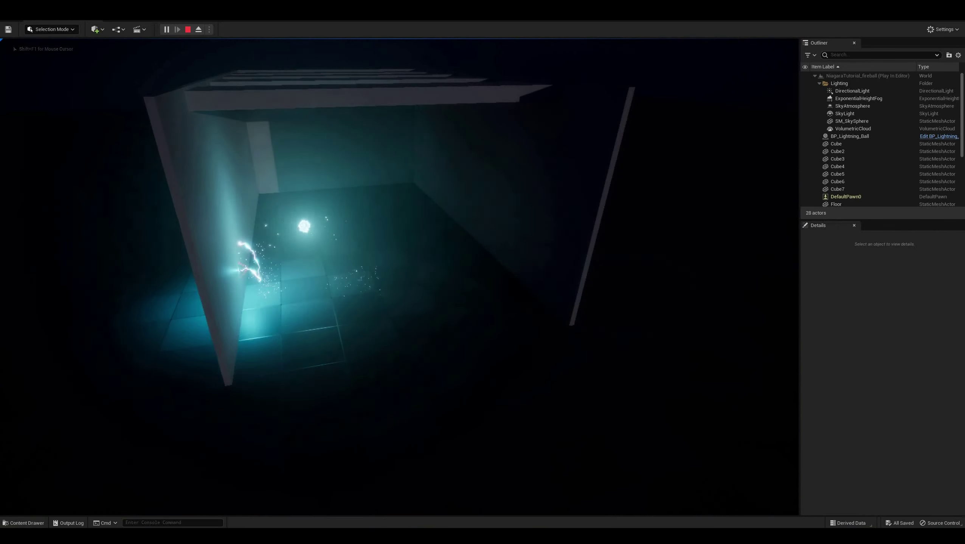
key(shift+F1)
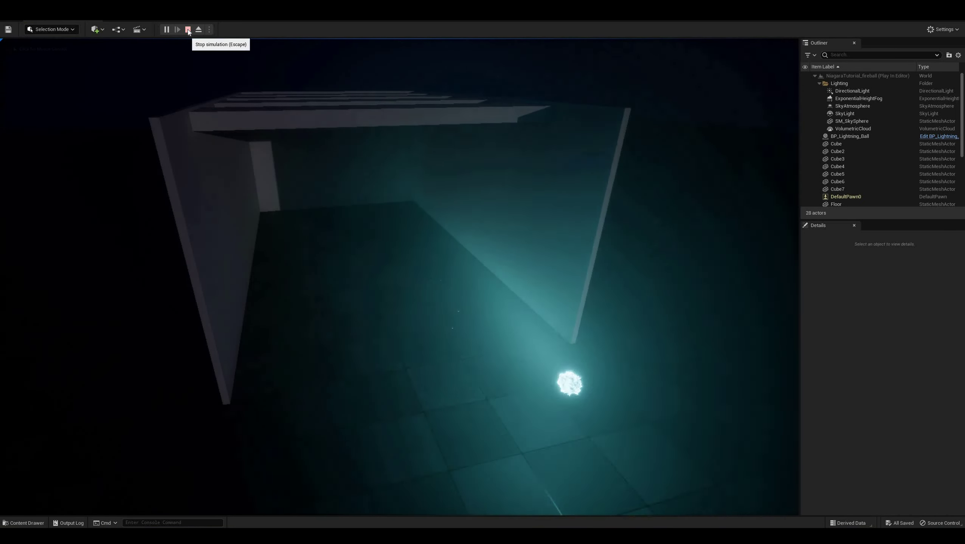
click(188, 29)
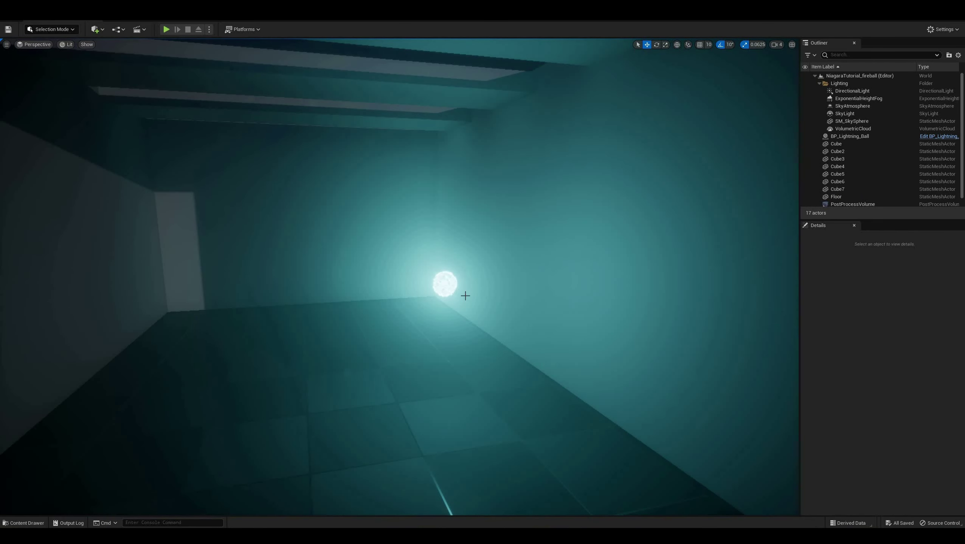
Open the NS_Orbiting Niagara system and examine its orbiting particles in the preview.
click(23, 523)
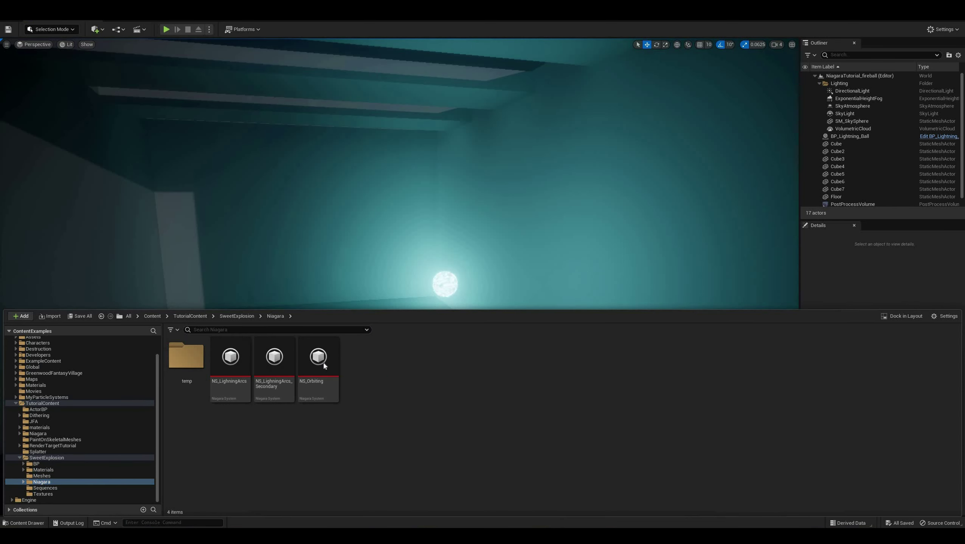
double_click(320, 358)
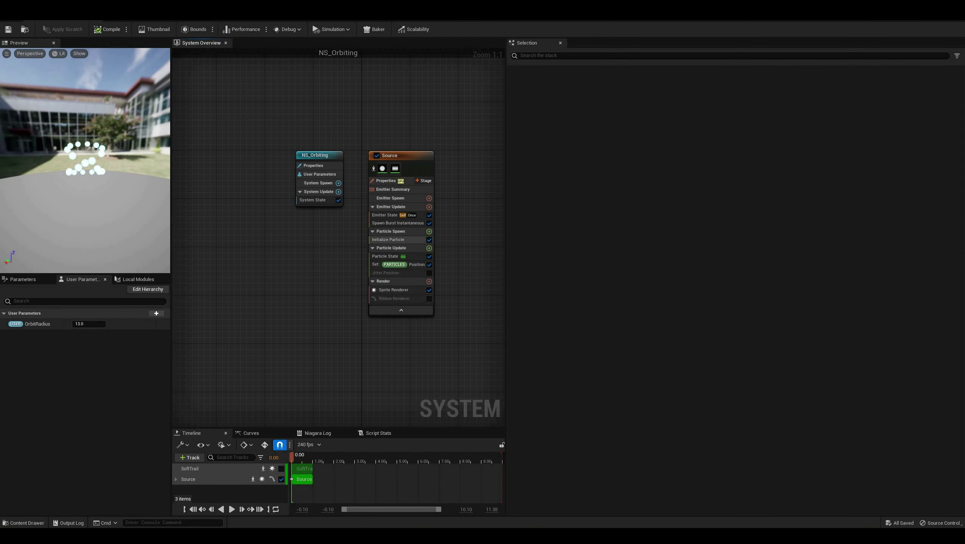
drag(146, 217, 146, 217)
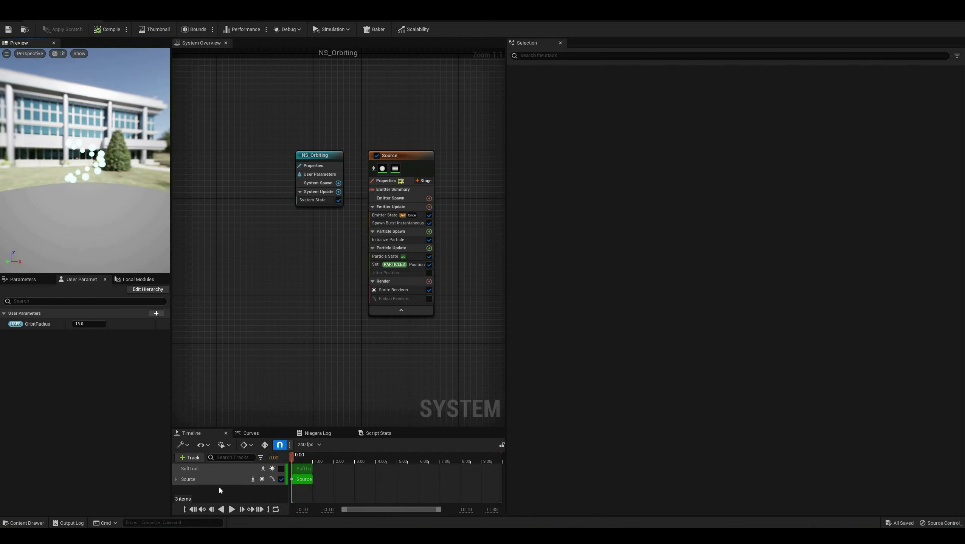
drag(101, 228, 110, 223)
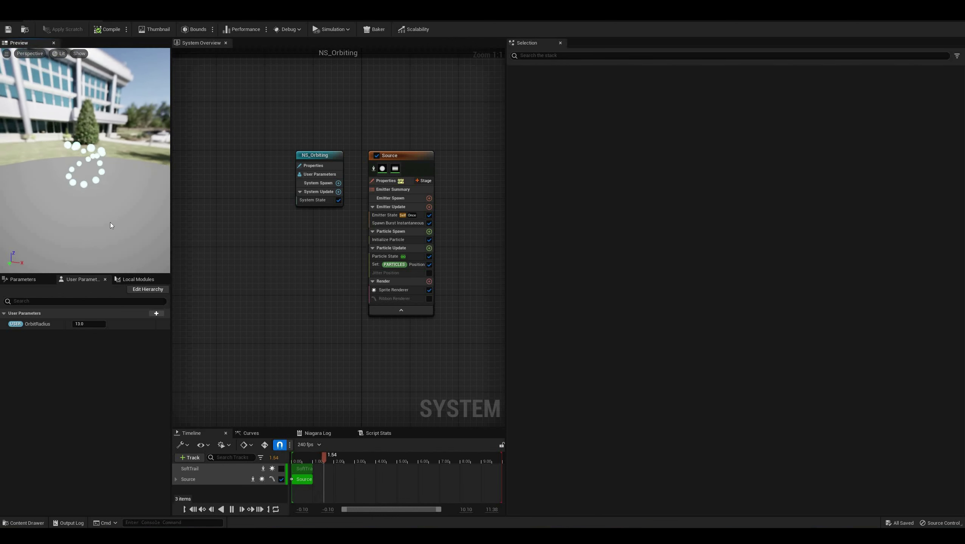
Pause the preview and examine the Source emitter's Emitter State, Initialize Particle and Particle State settings.
click(232, 510)
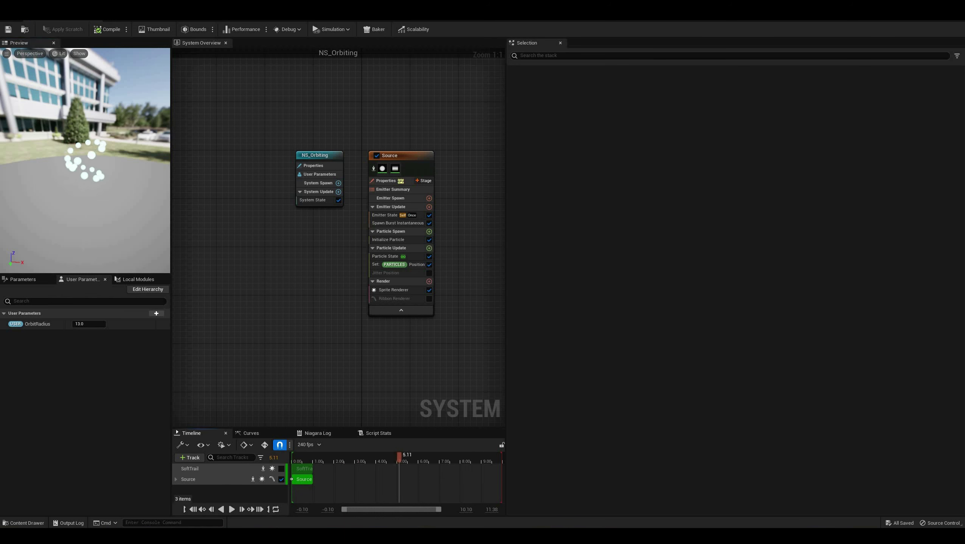
right_drag(325, 238, 322, 238)
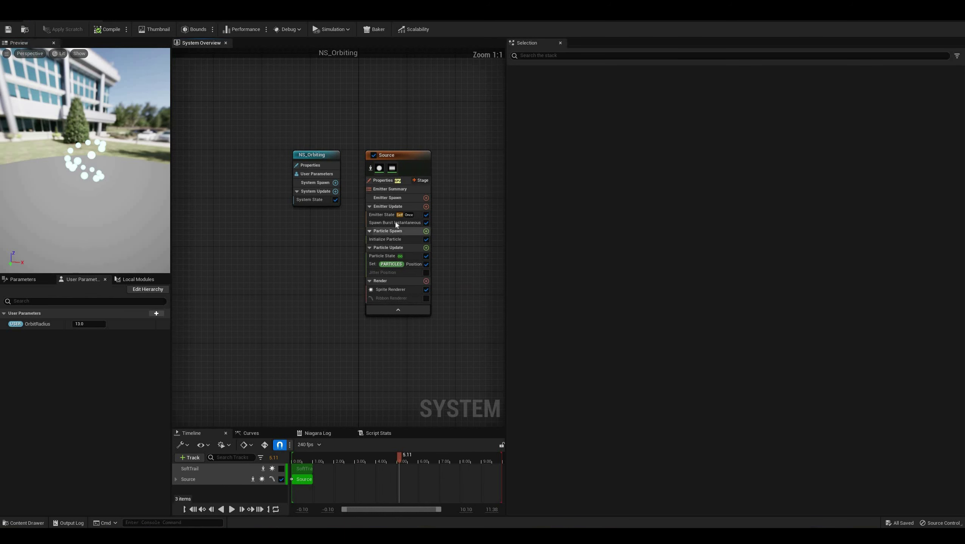
click(391, 182)
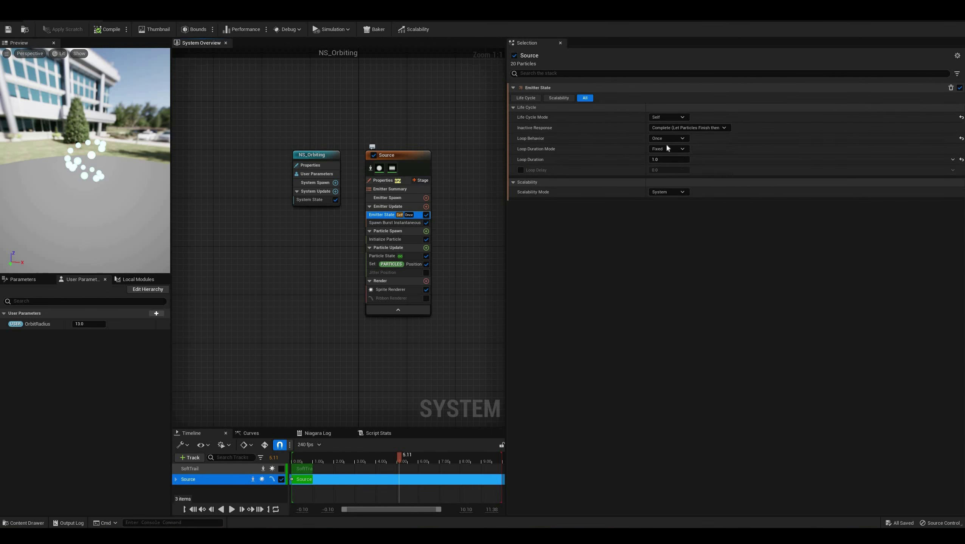
click(384, 222)
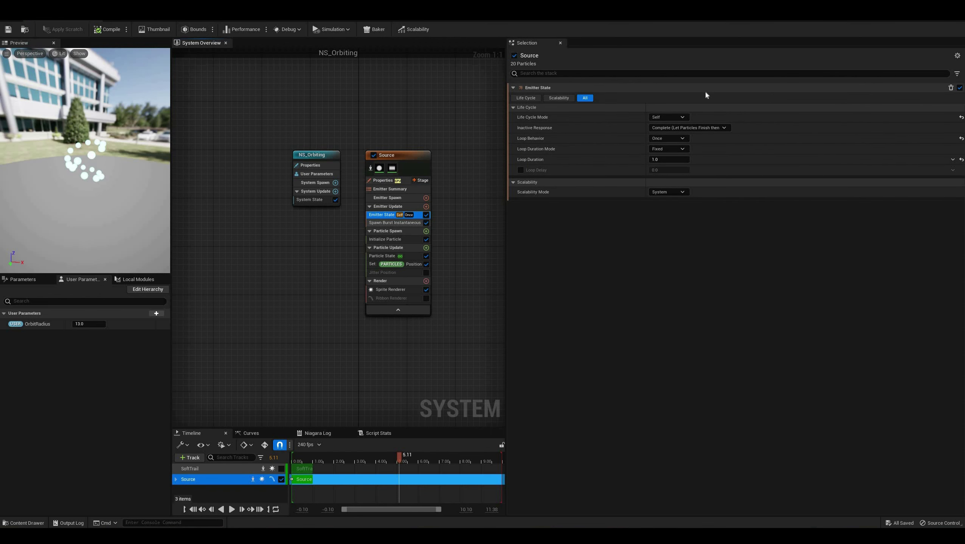
click(400, 240)
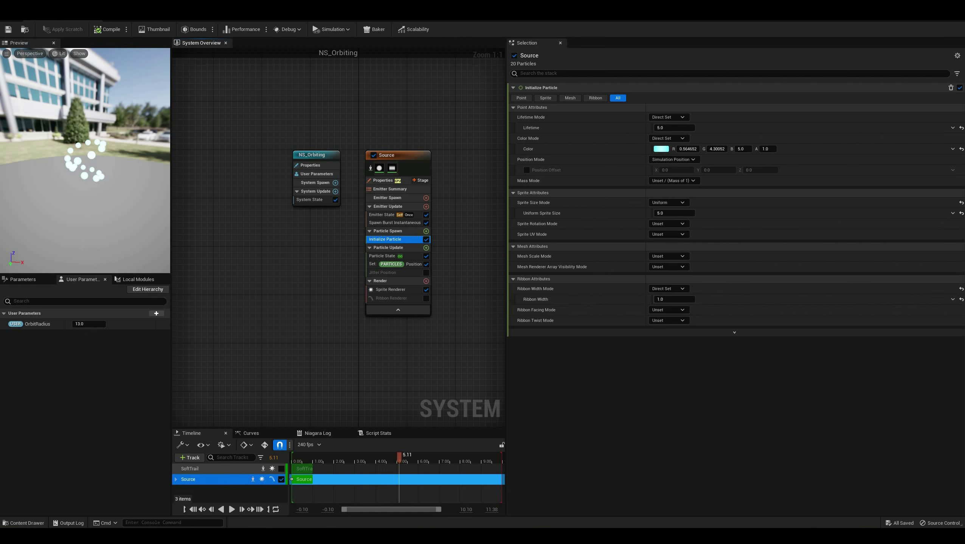
drag(98, 176, 100, 168)
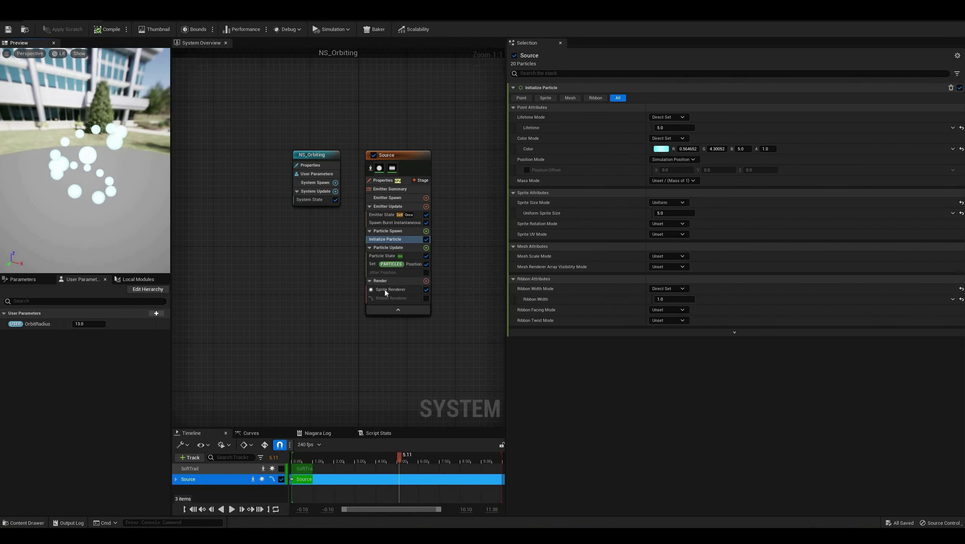
click(409, 258)
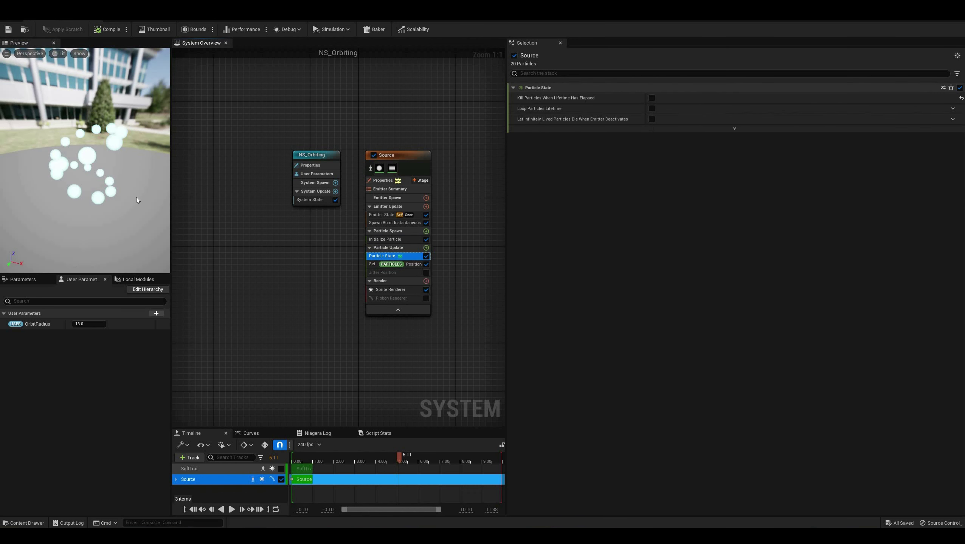
drag(136, 197, 112, 183)
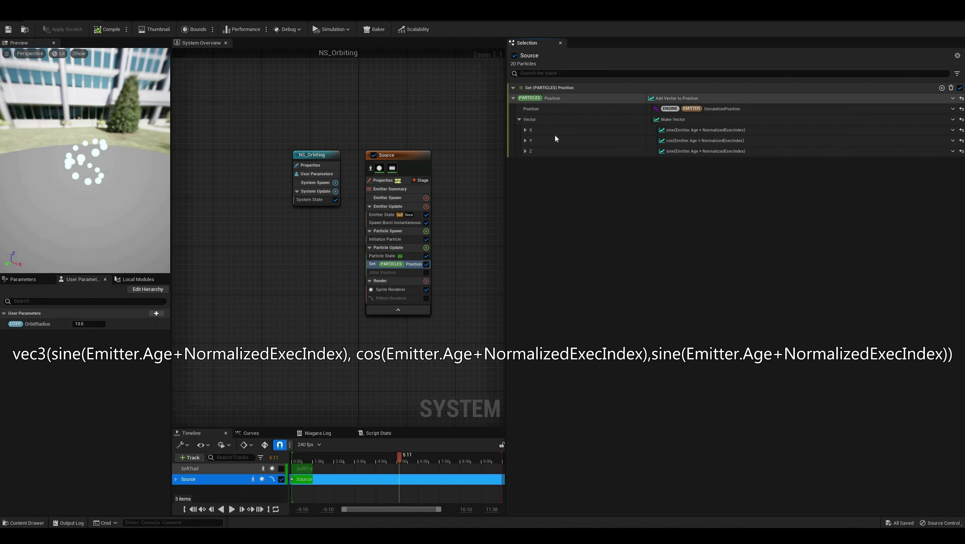
Examine the sine and cosine inputs behind the X, Y and Z components of the particle position vector, including their normalized angles and scales.
click(525, 130)
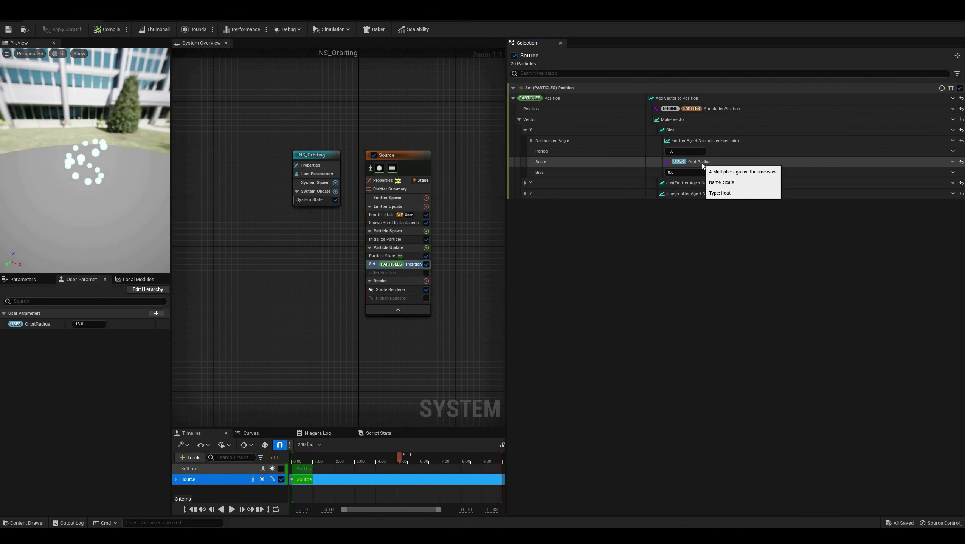
click(531, 141)
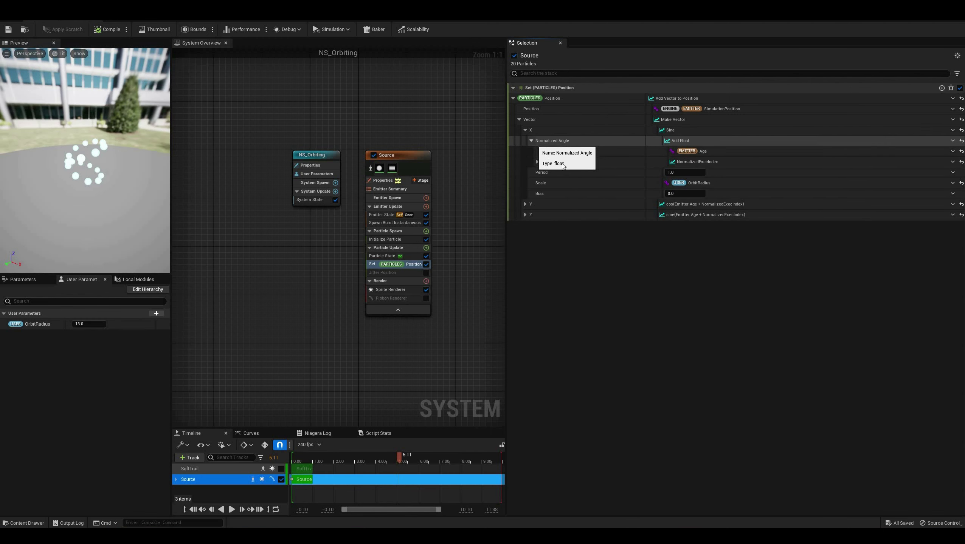
click(538, 162)
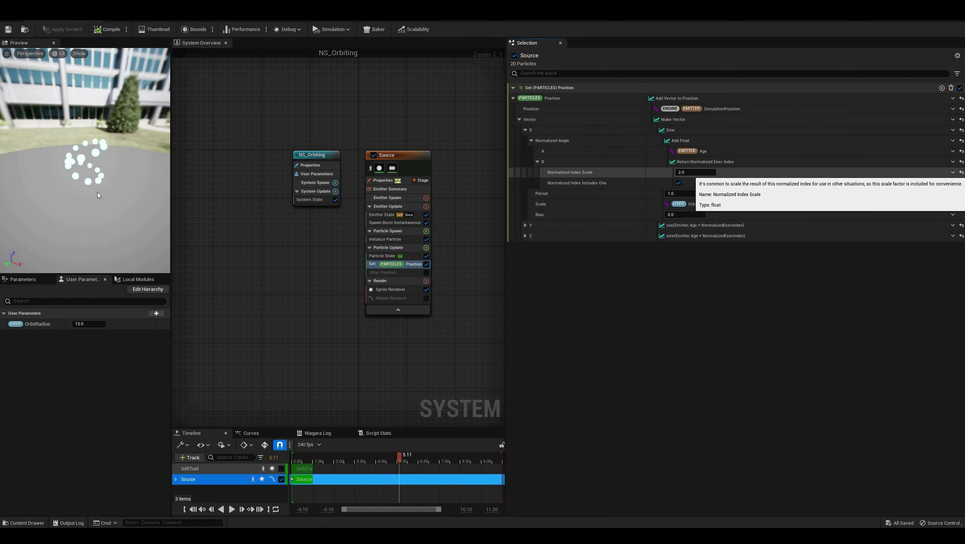
drag(71, 170, 90, 176)
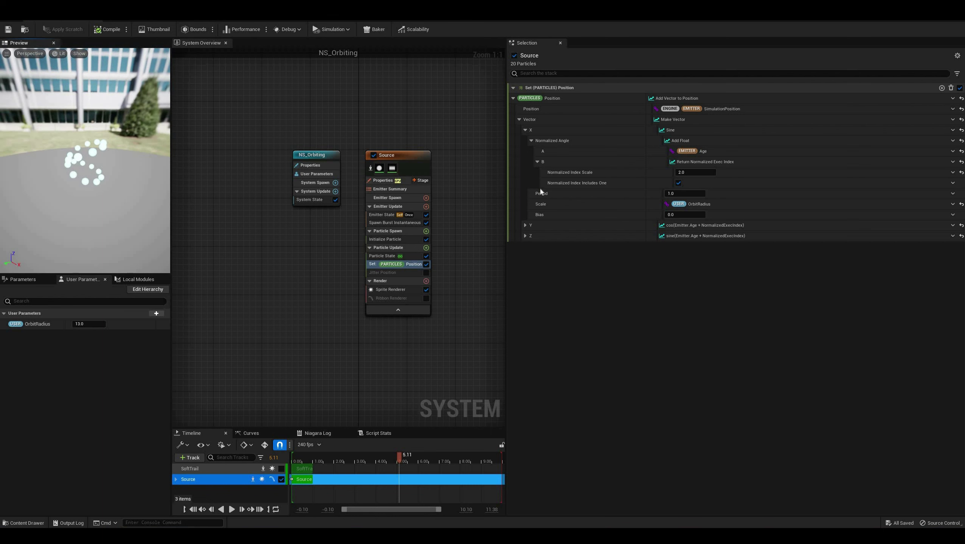
click(525, 225)
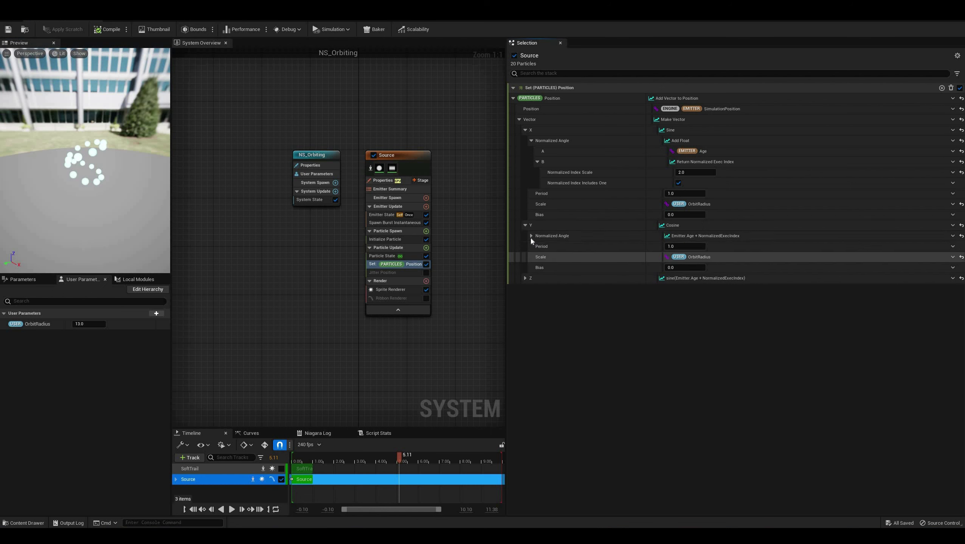
click(537, 257)
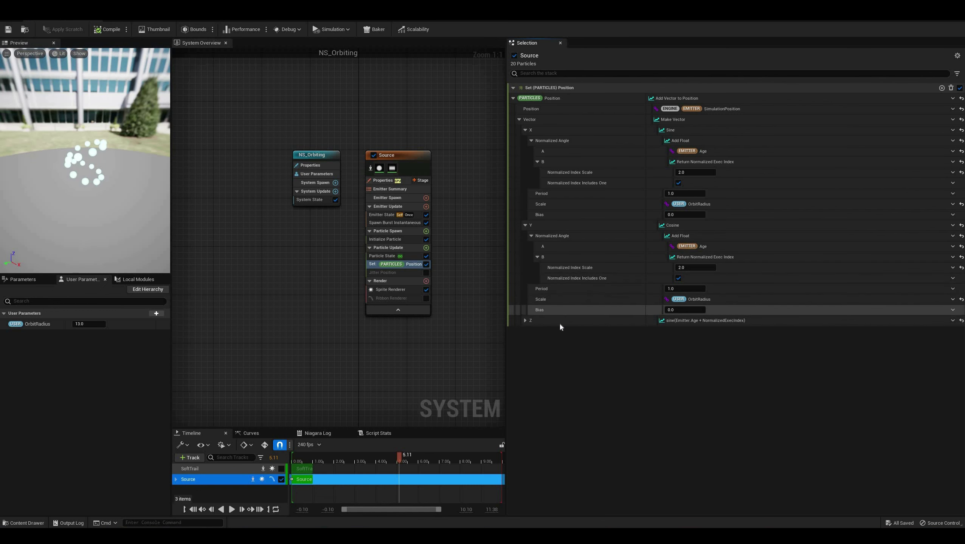
click(524, 321)
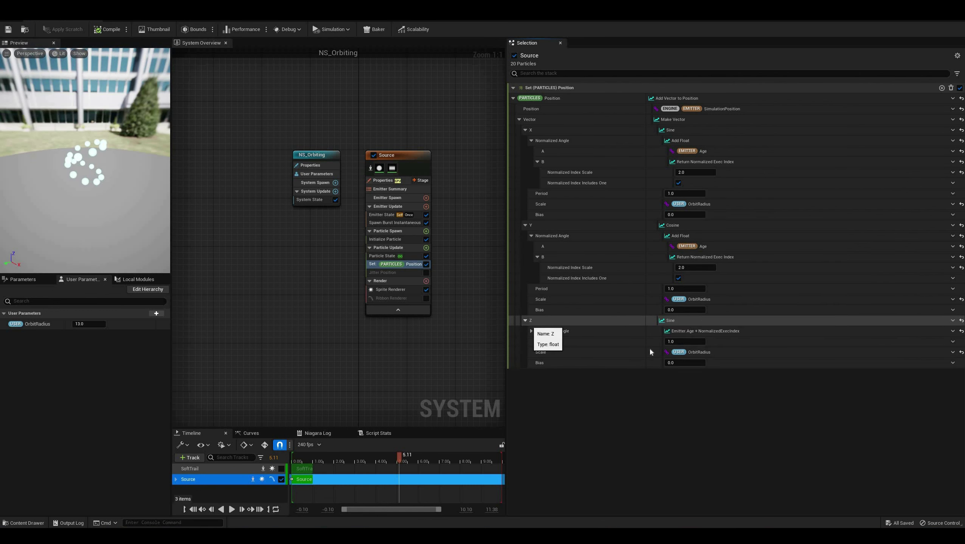
click(531, 331)
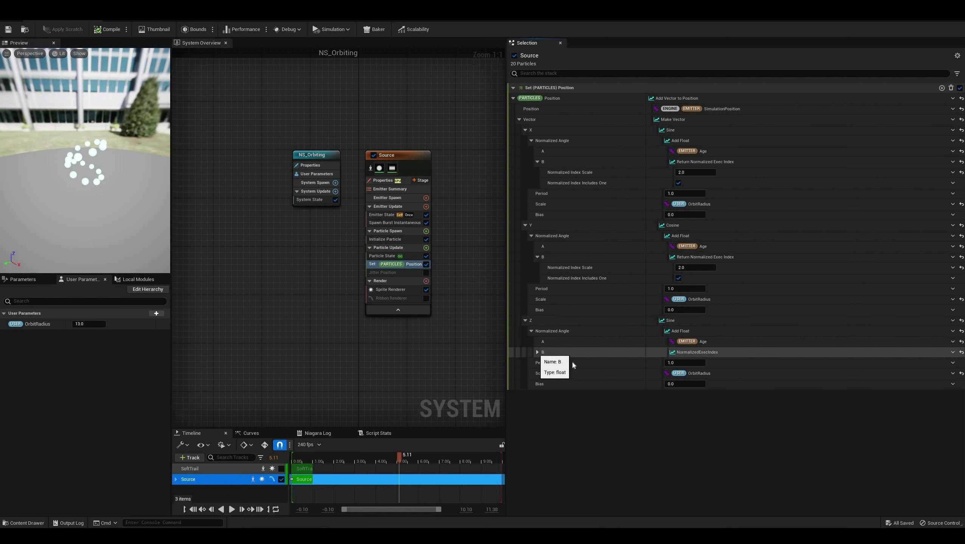
click(537, 352)
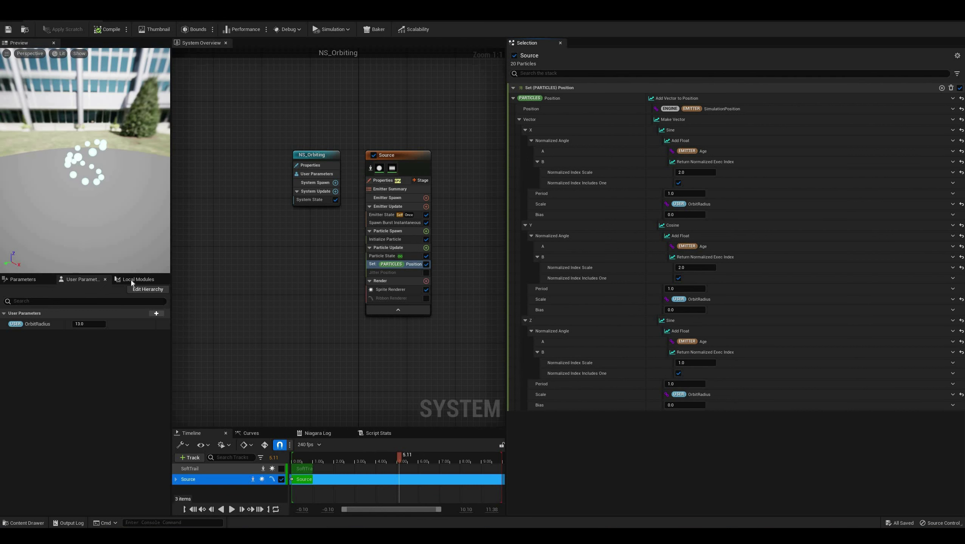
Resume the preview and try Normalized Index Scale values of 1.0 and 0.5 for X, and 0.5 for Y.
click(231, 509)
click(694, 172)
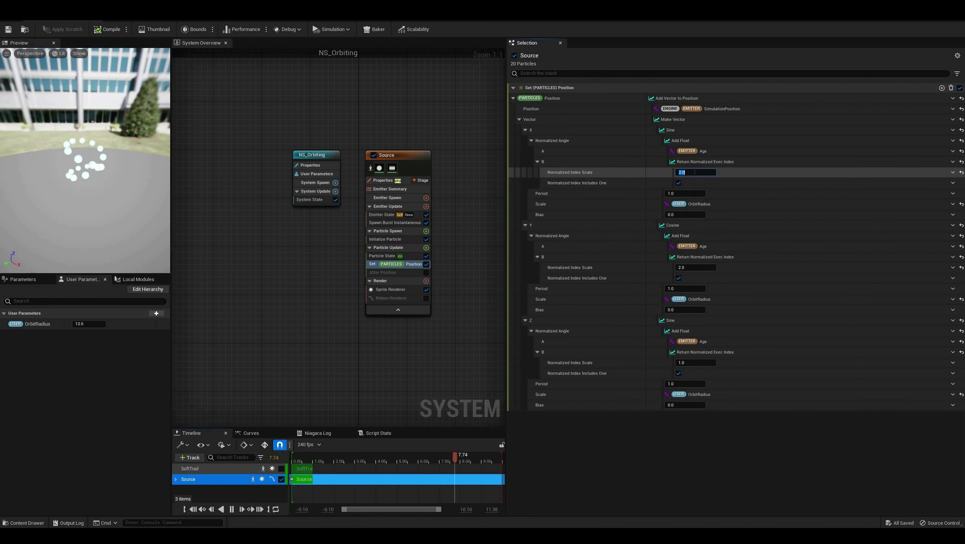
text(1.0)
key(Return)
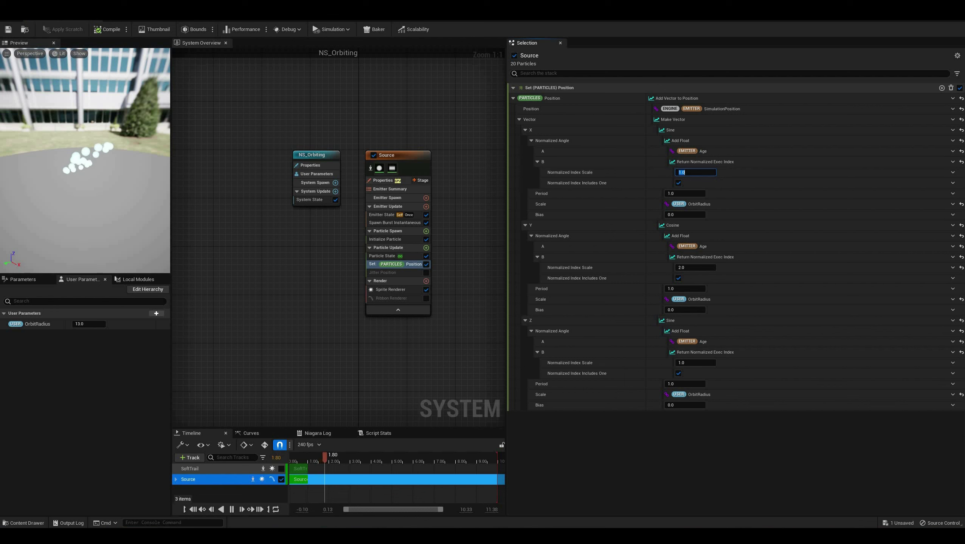
drag(111, 193, 176, 191)
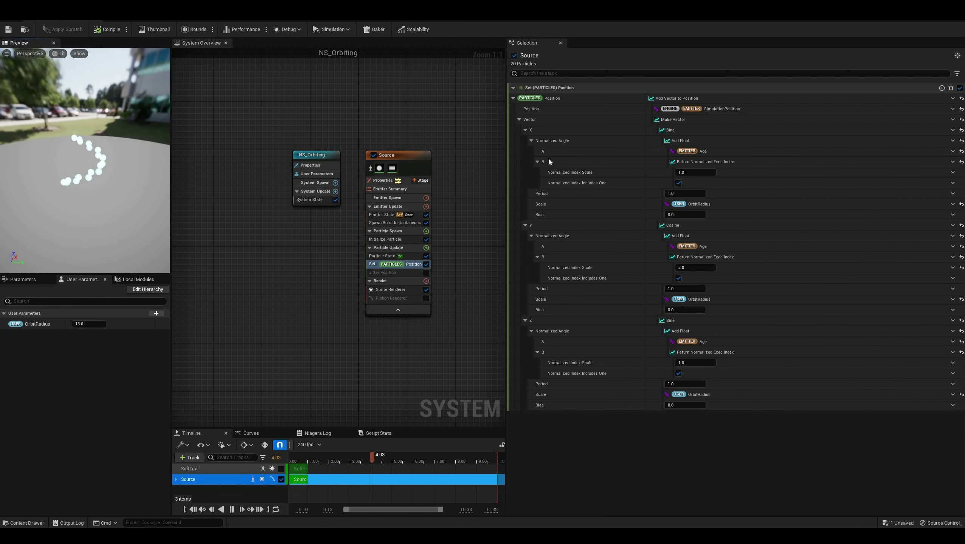
click(696, 173)
text(.5)
key(Return)
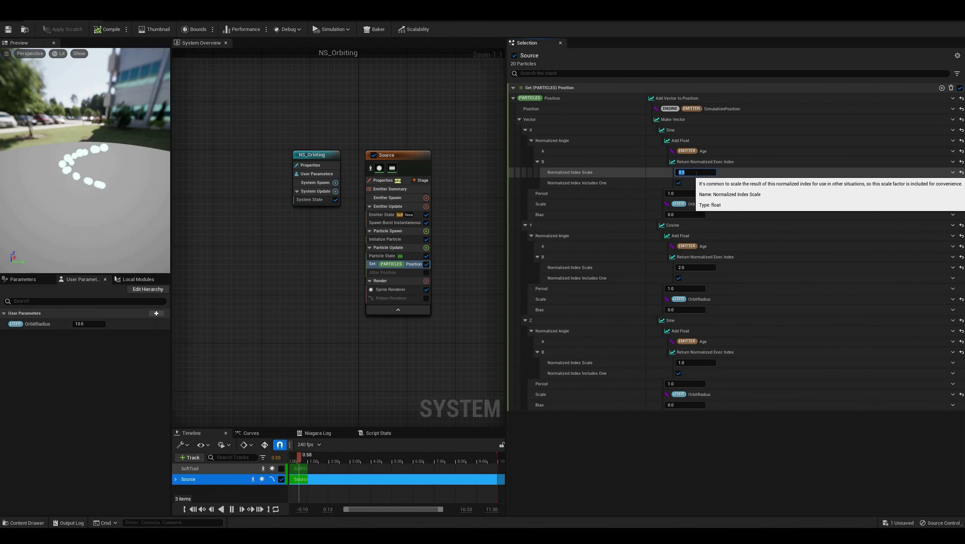
click(695, 267)
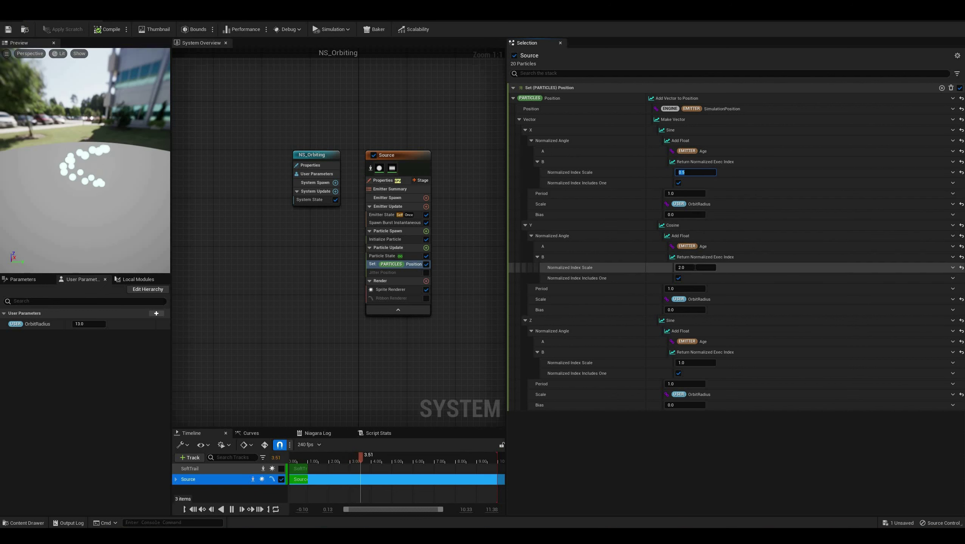
text(0.5)
key(Return)
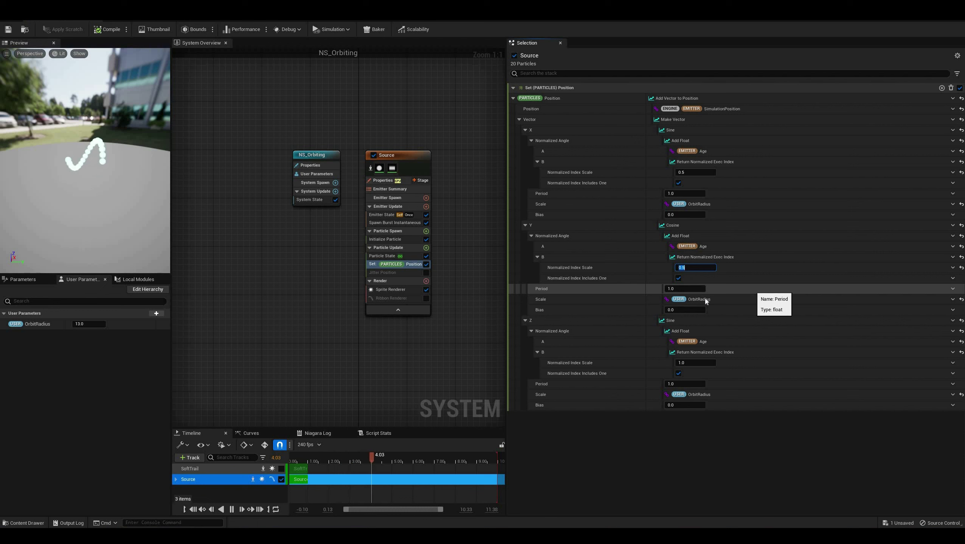
Restore the Normalized Index Scale of both the X and Y components to 2.0.
text(2)
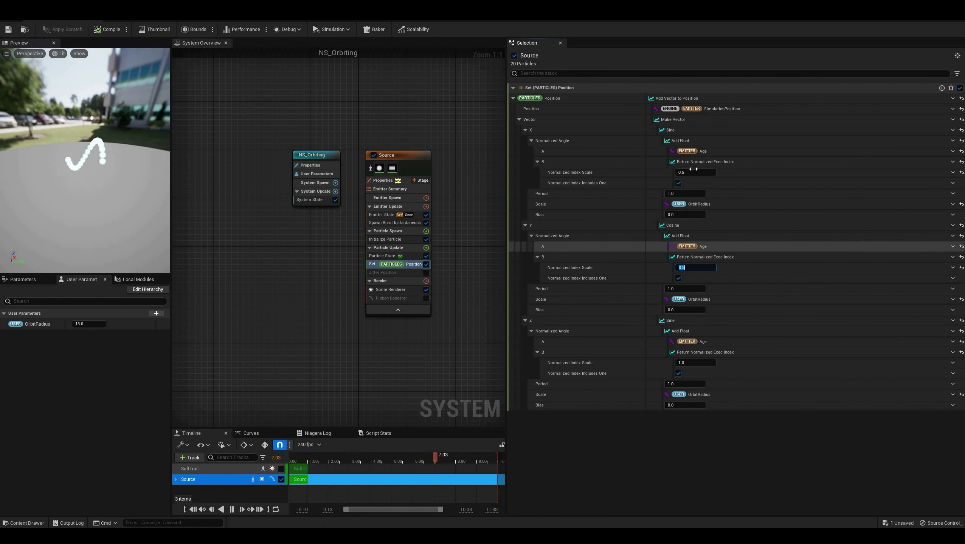
click(693, 173)
text(2)
key(Return)
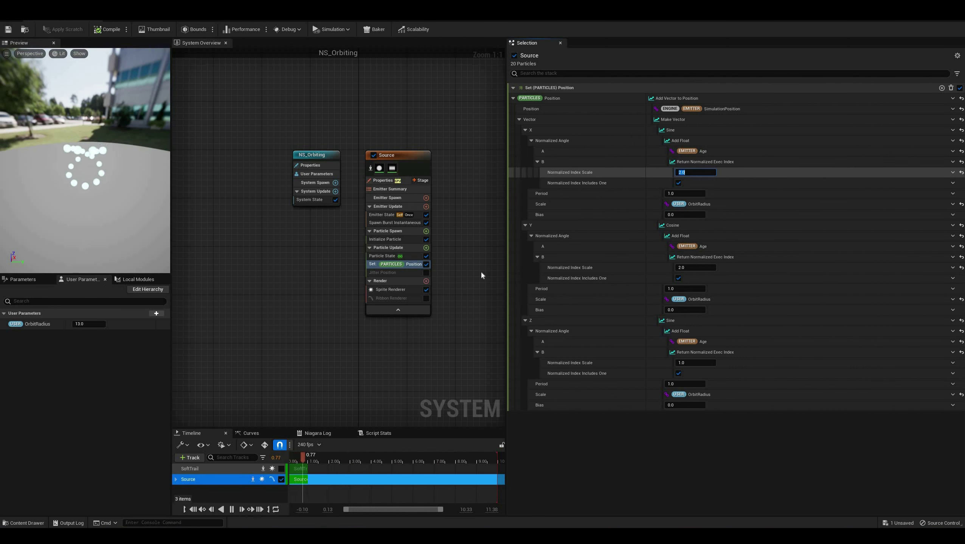
Switch the Source emitter from sprite to ribbon rendering, enable its Jitter Position module, and save NS_Orbiting.
click(426, 290)
click(426, 299)
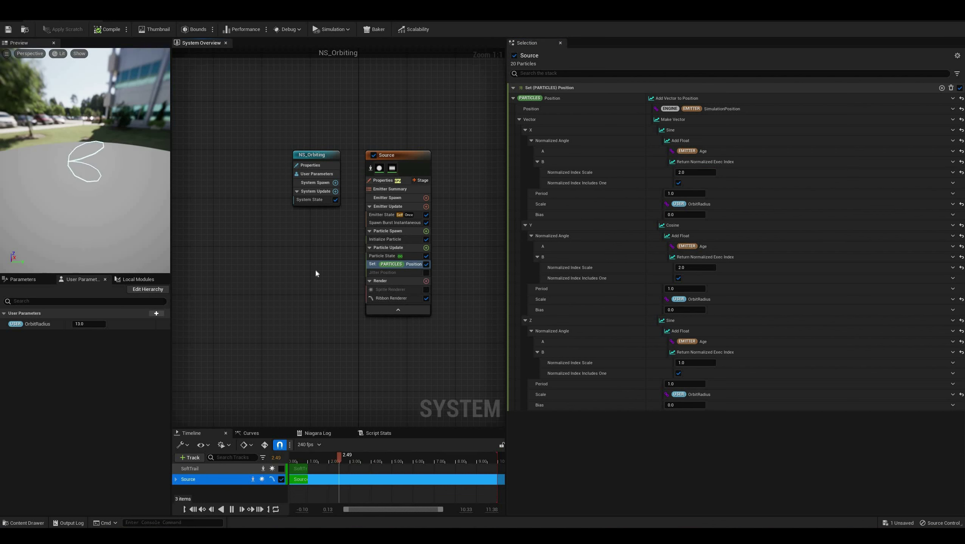
click(425, 273)
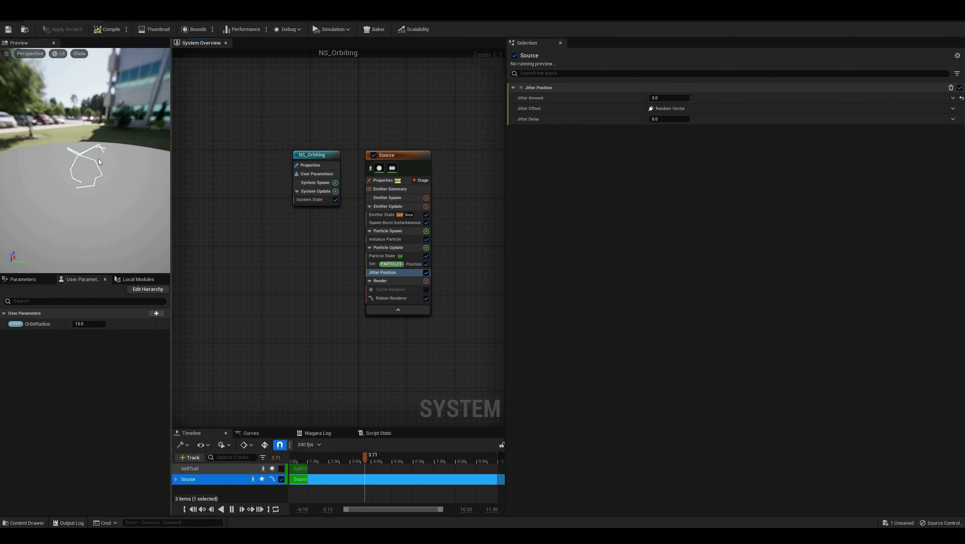
click(8, 30)
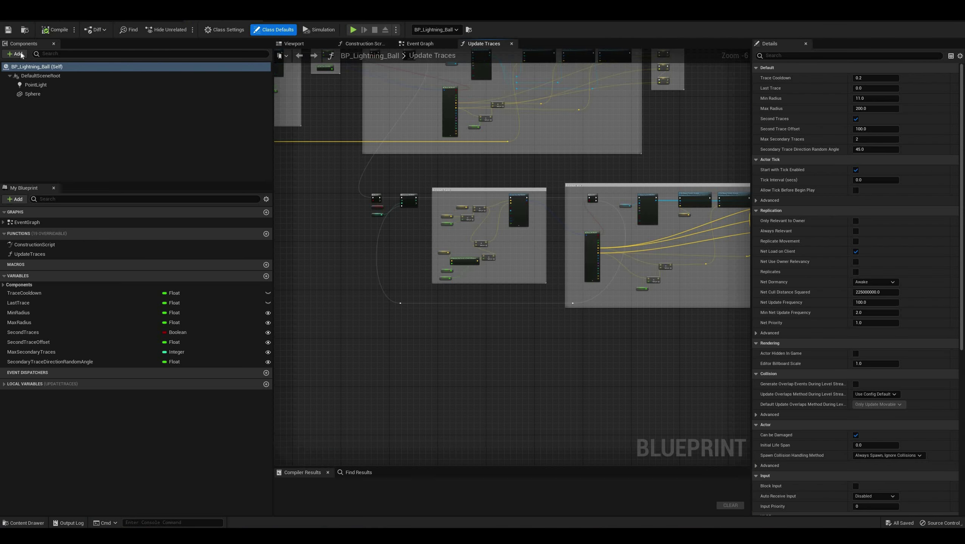
Add a Niagara particle system component using NS_Orbiting to the BP_Lightning_Ball blueprint and compile it.
click(16, 53)
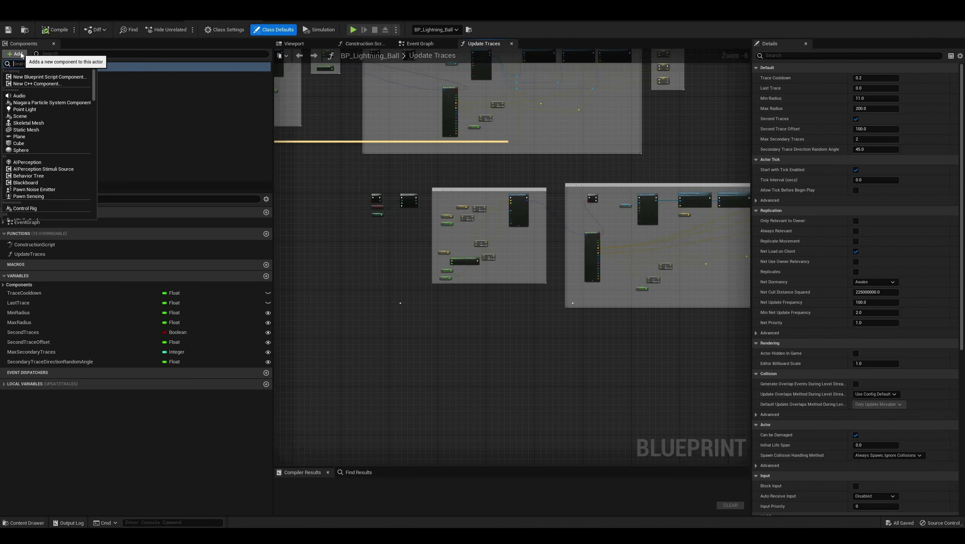
click(35, 103)
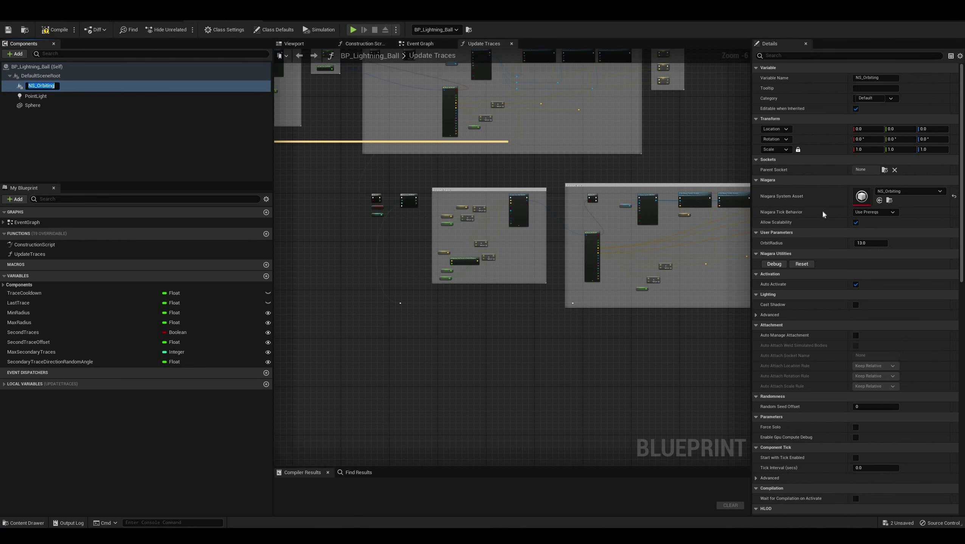
click(52, 31)
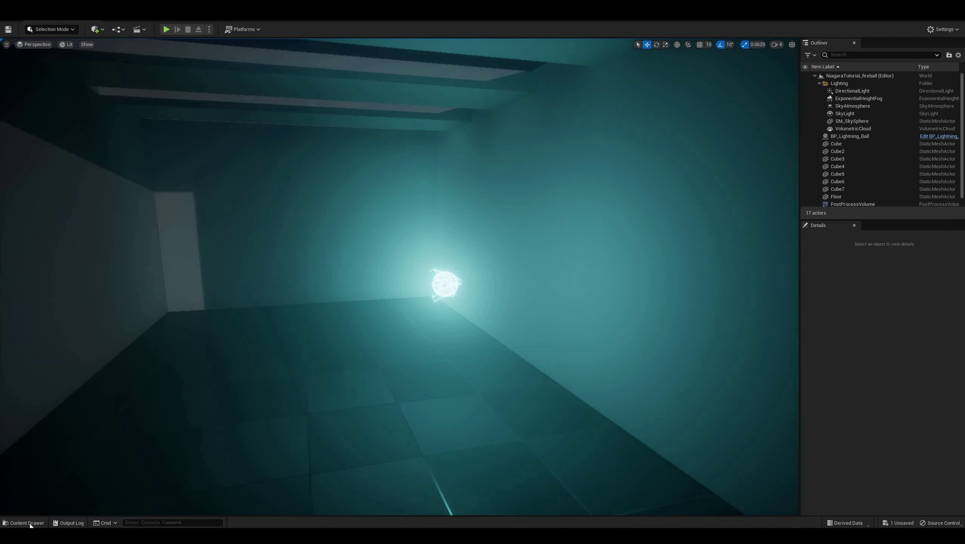
Reopen the NS_Orbiting system and set its OrbitRadius user parameter to 12.
click(26, 524)
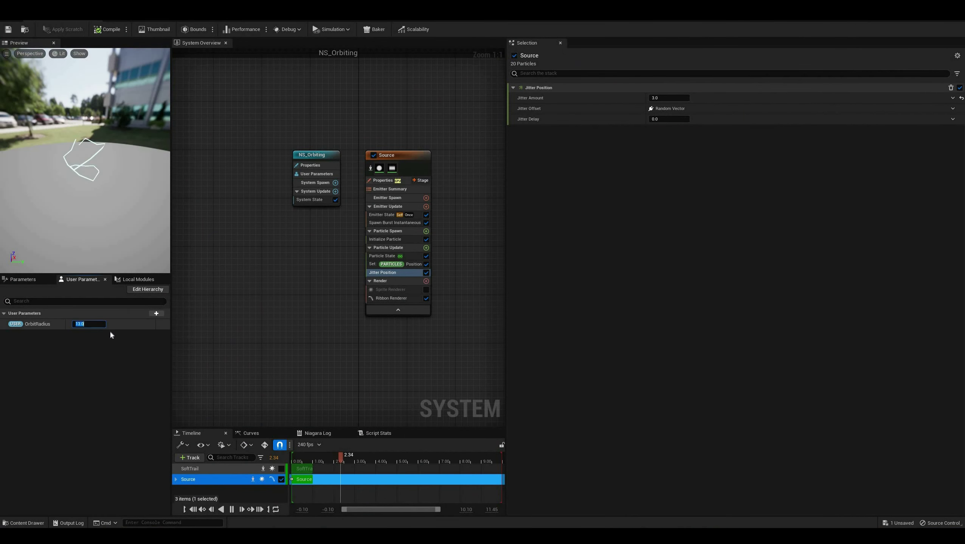
text(12)
key(Return)
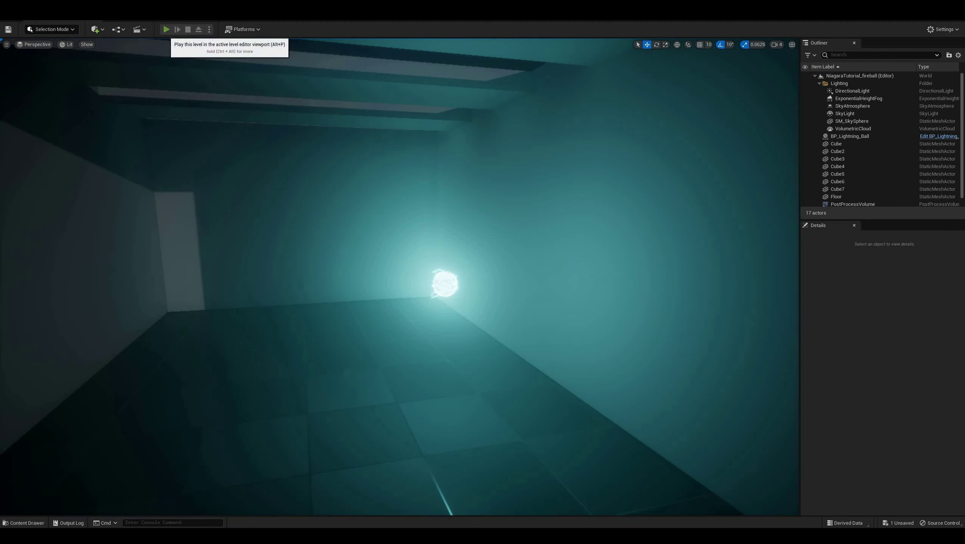
Play the level to test the lightning ball with its orbiting ribbons, moving the viewpoint around it, and stop the session.
click(166, 29)
key(d)
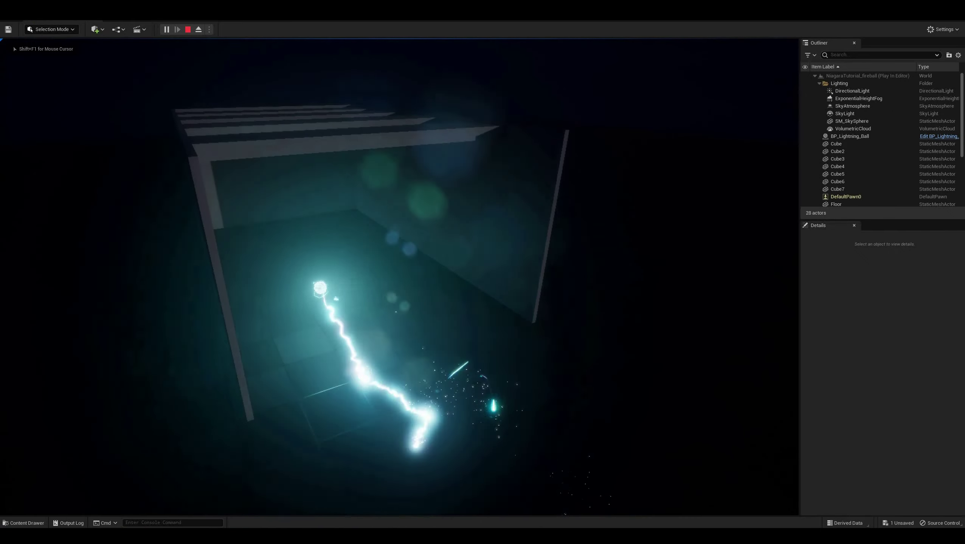
key(shift+F1)
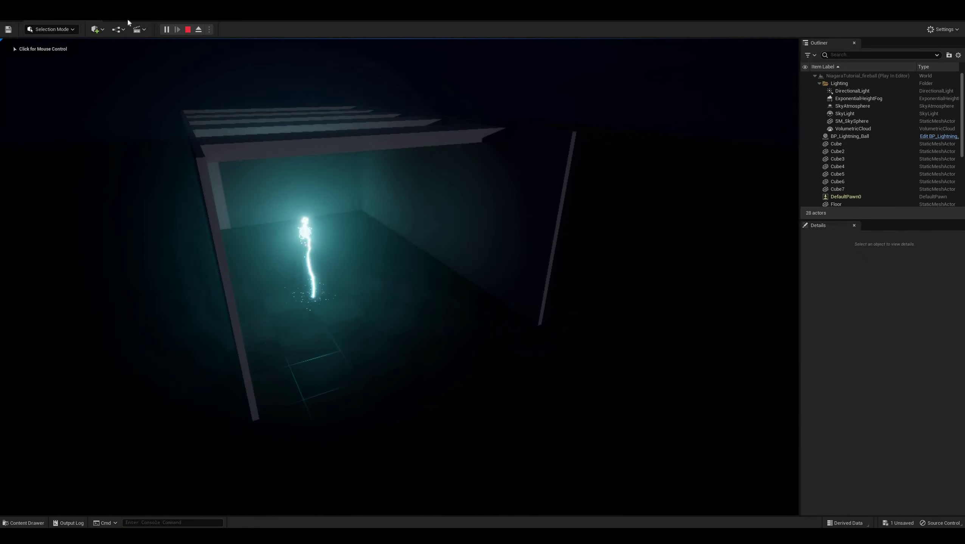
click(188, 30)
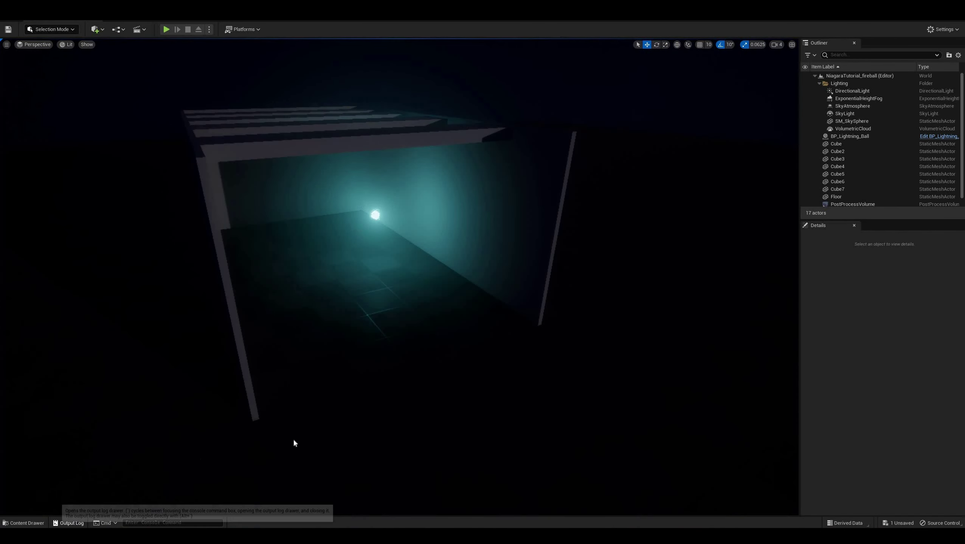
Reopen the NS_Orbiting system and examine the SoftTrail emitter's Emitter State, Spawn Particles from Other Emitter and Initialize Particle settings.
click(25, 523)
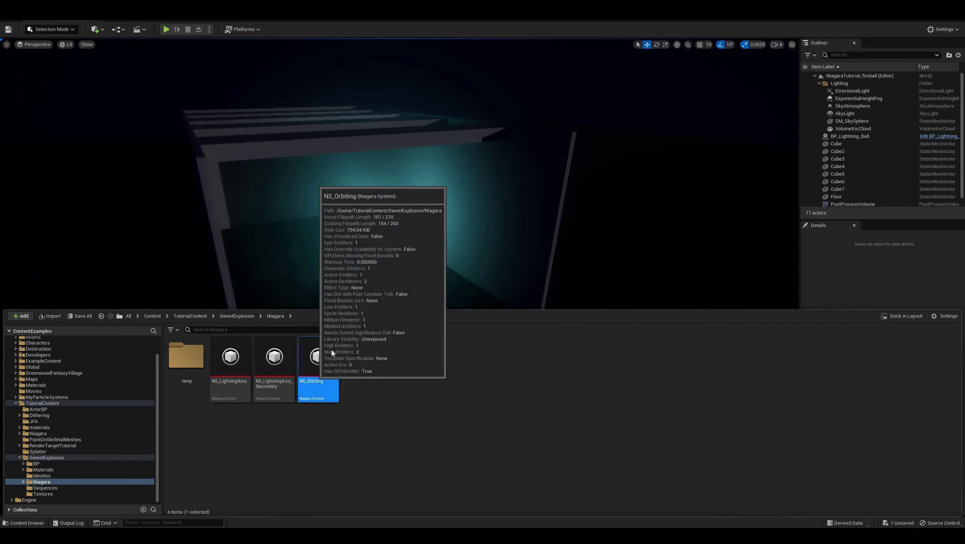
double_click(331, 350)
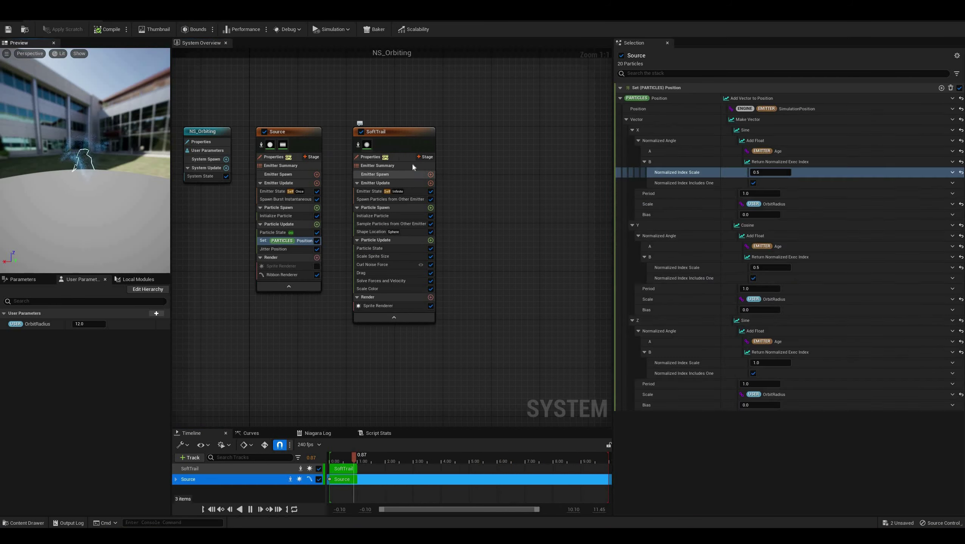
click(411, 160)
click(410, 194)
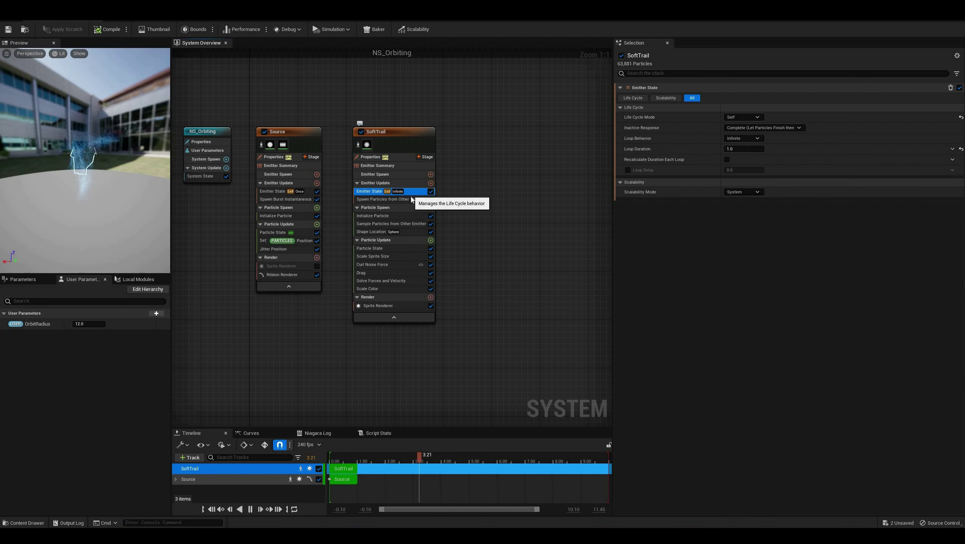
click(412, 200)
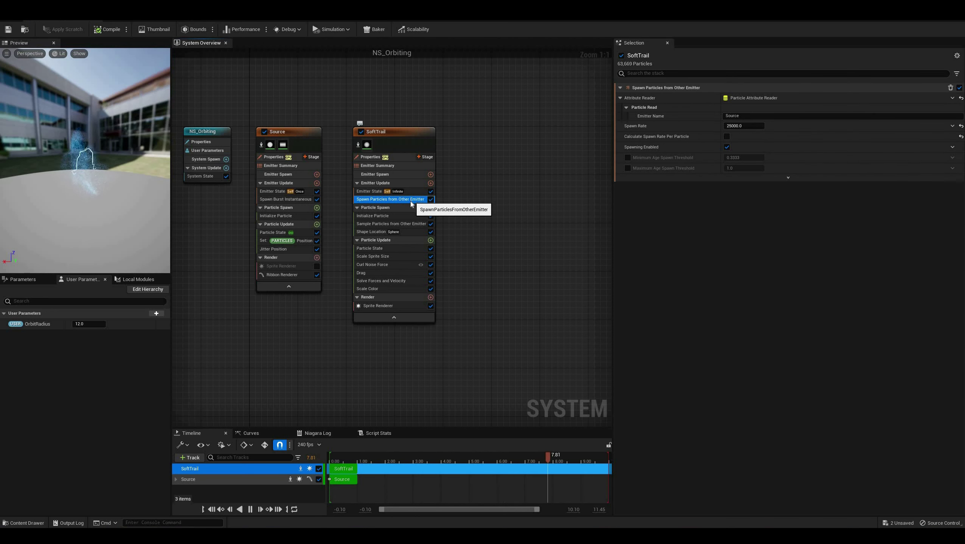
click(411, 216)
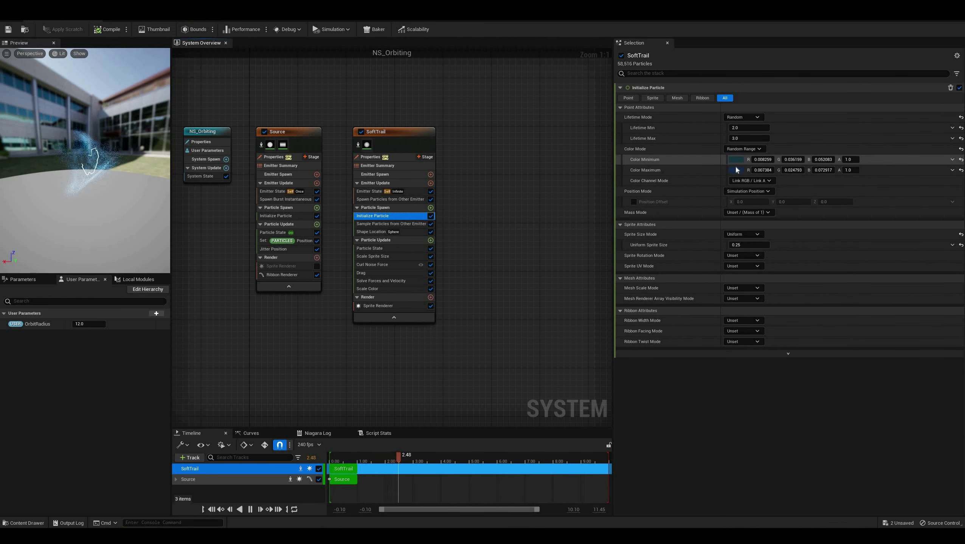
Set the Sphere Radius of the SoftTrail emitter's Shape Location module to 1.5.
click(417, 225)
click(417, 230)
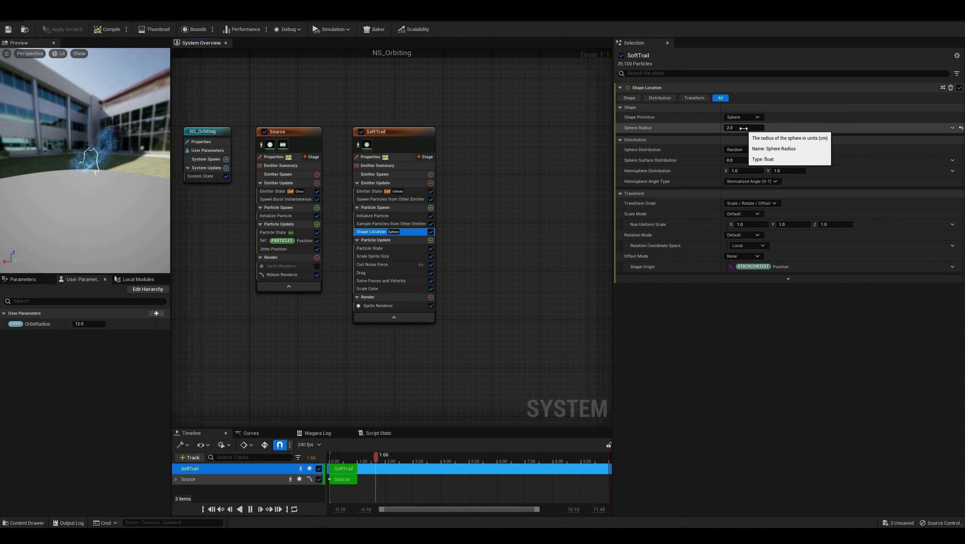
click(743, 129)
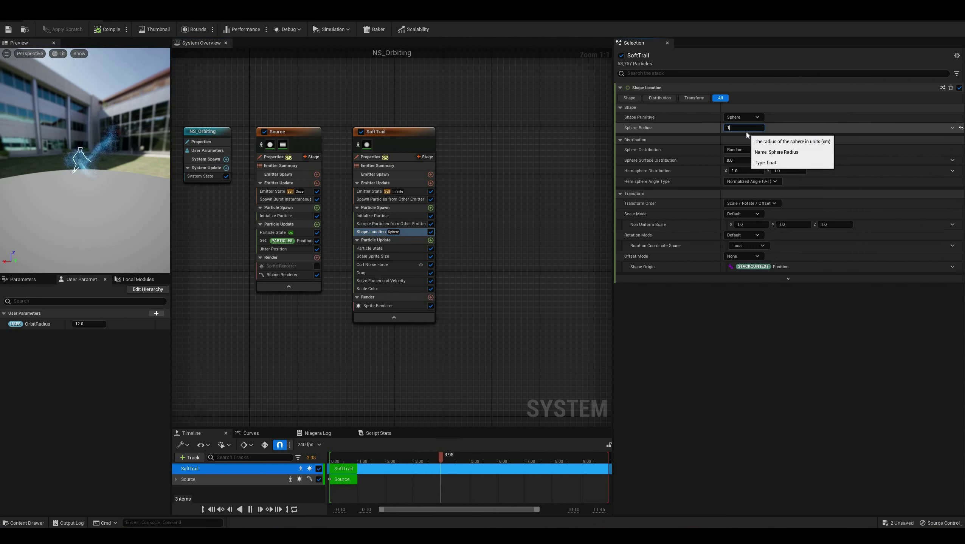
text(1.5)
key(Return)
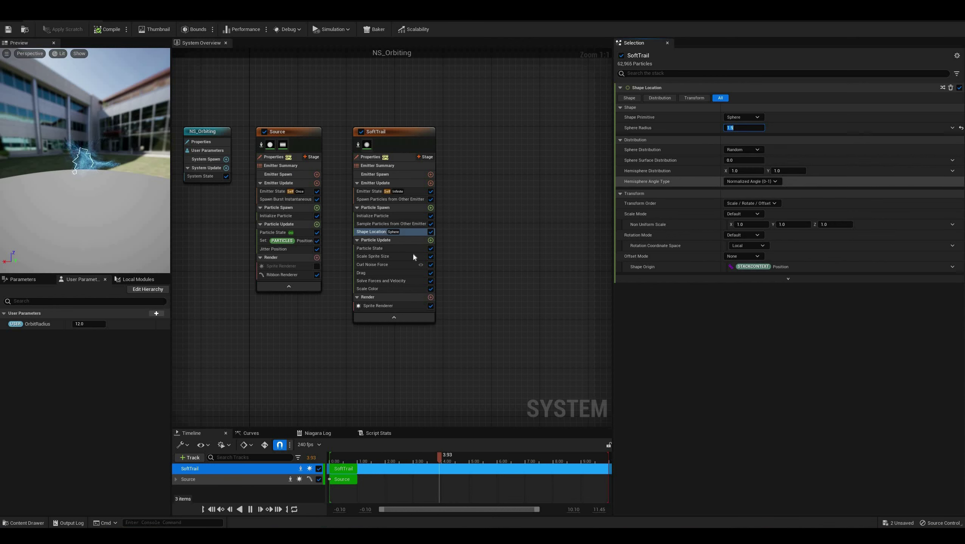
Examine SoftTrail's Scale Sprite Size, Curl Noise Force and Drag modules, disabling and re-enabling Drag to compare its effect in the preview.
click(400, 256)
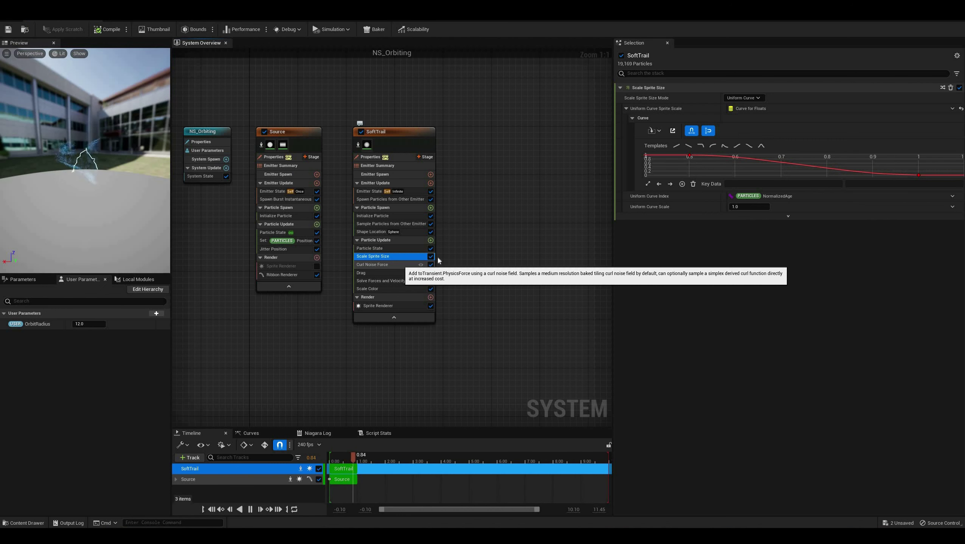
click(399, 265)
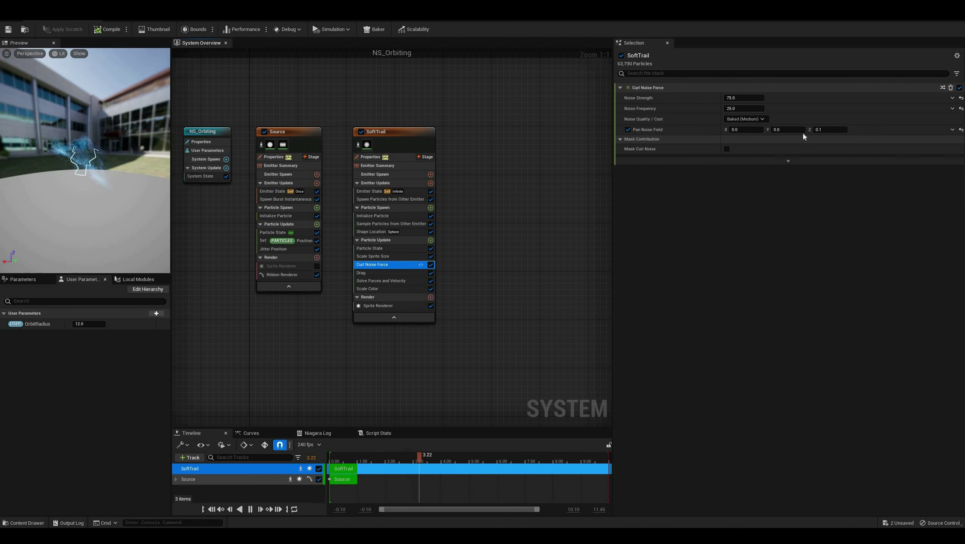
click(409, 274)
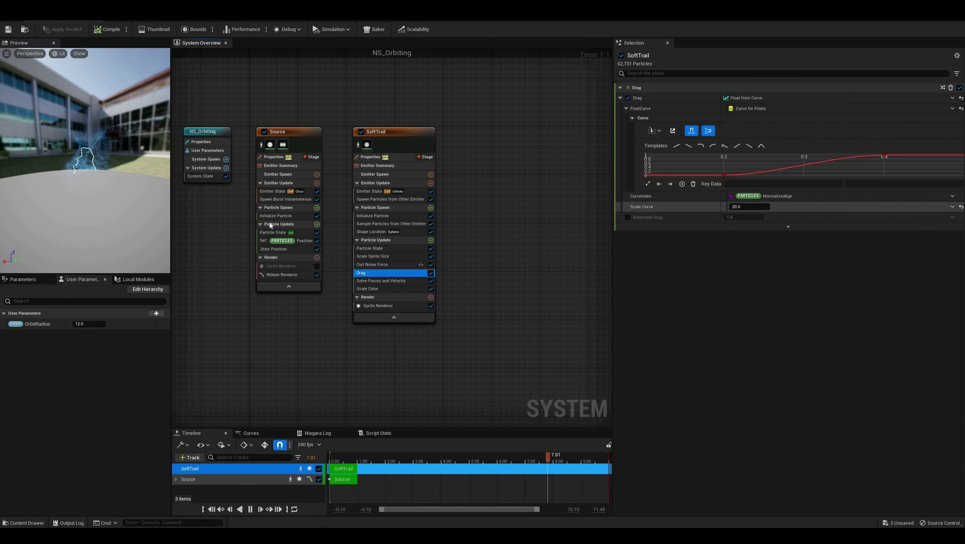
click(431, 273)
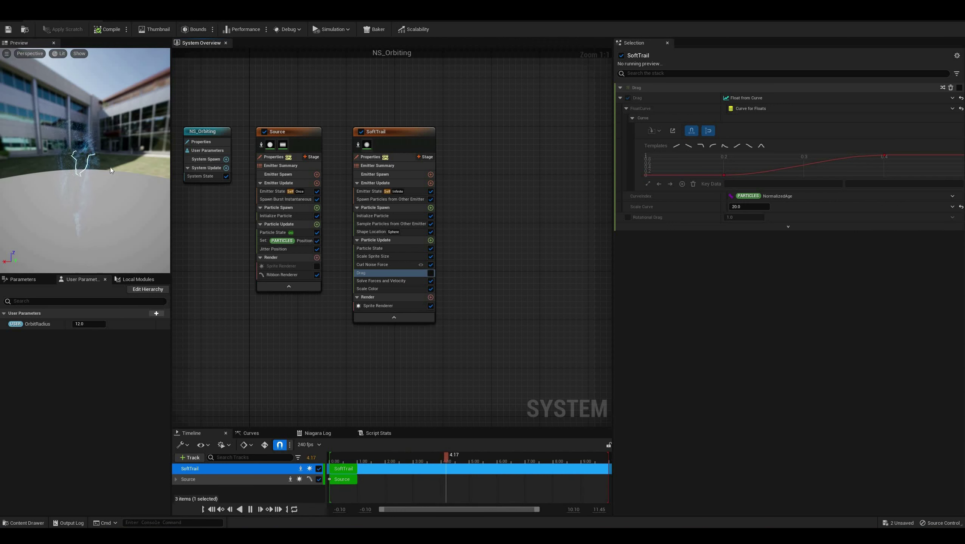
click(431, 273)
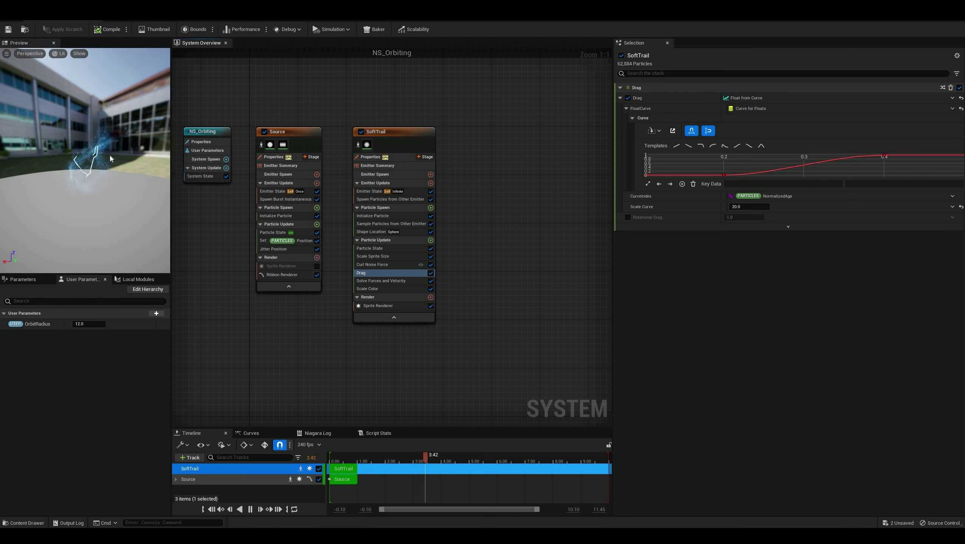
Check SoftTrail's Solve Forces and Velocity and Scale Color modules, and save the NS_Orbiting system.
click(396, 283)
click(381, 288)
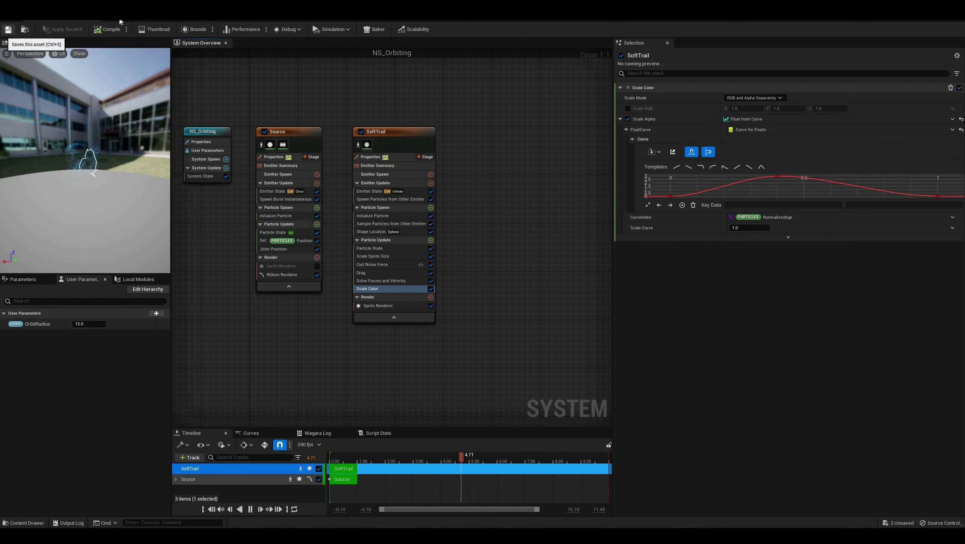
click(8, 29)
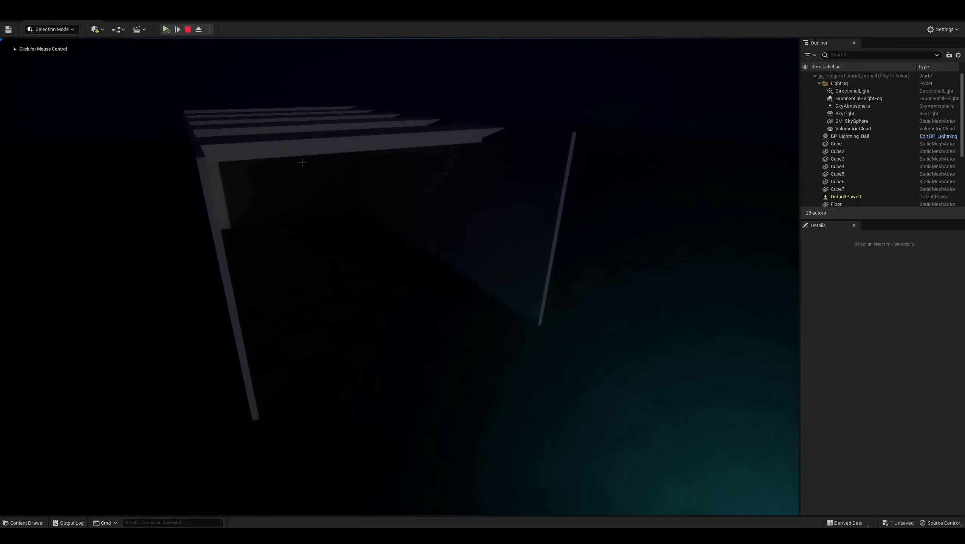
Detach the camera from the player during play to observe the lightning ball in the level, and stop the simulation.
click(198, 29)
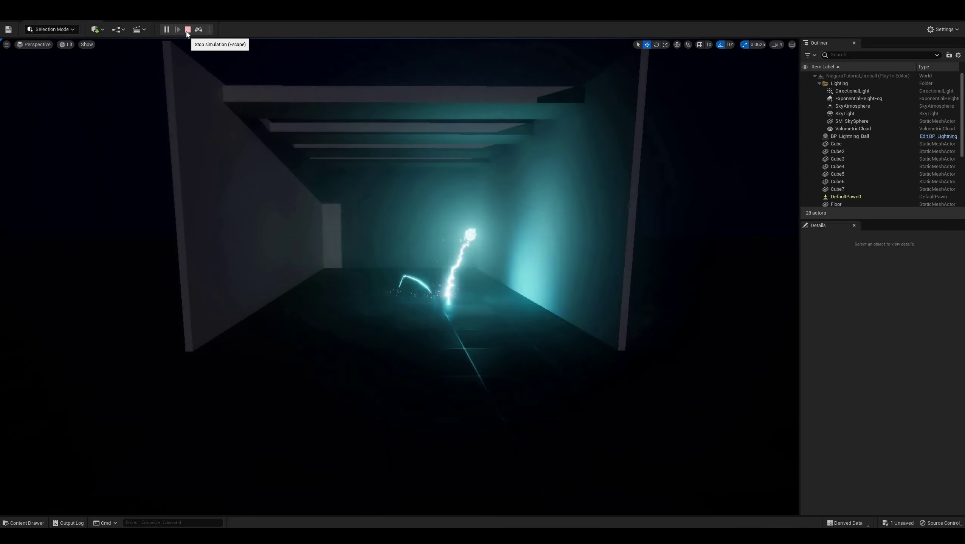
click(187, 32)
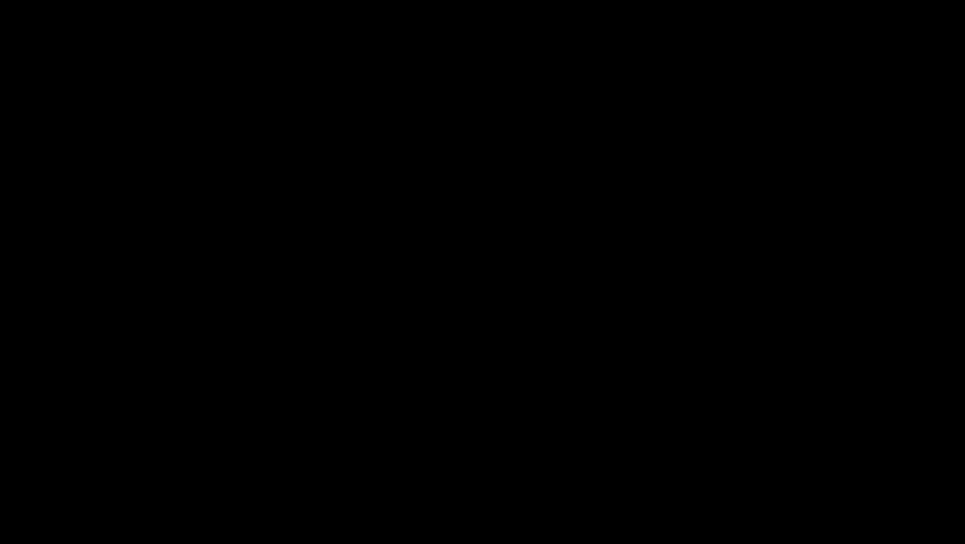